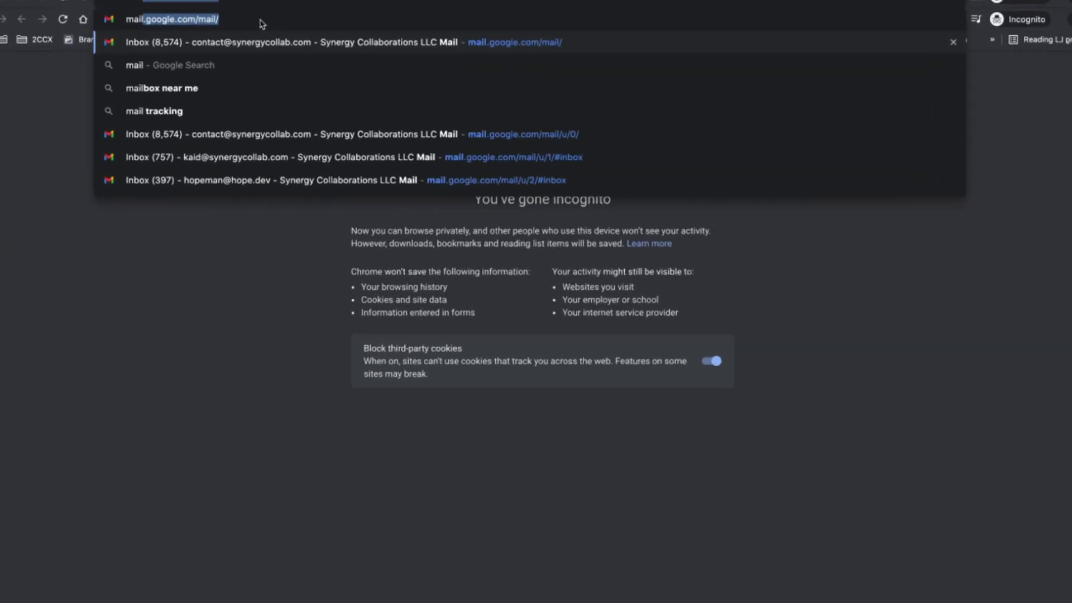
Start creating a new Google account for managing a business.
key("Return")
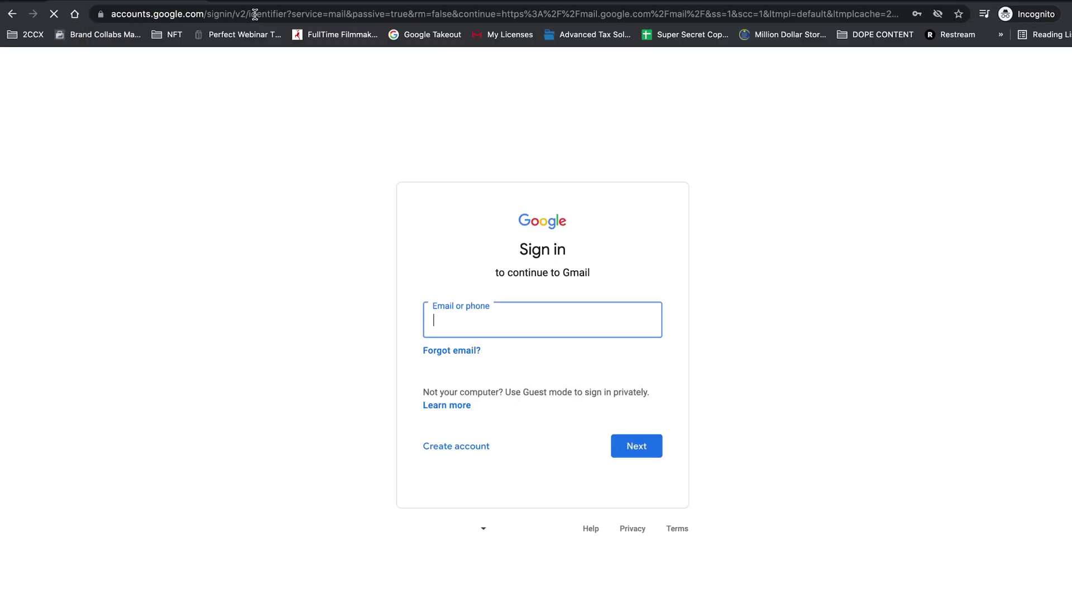
left_click(454, 448)
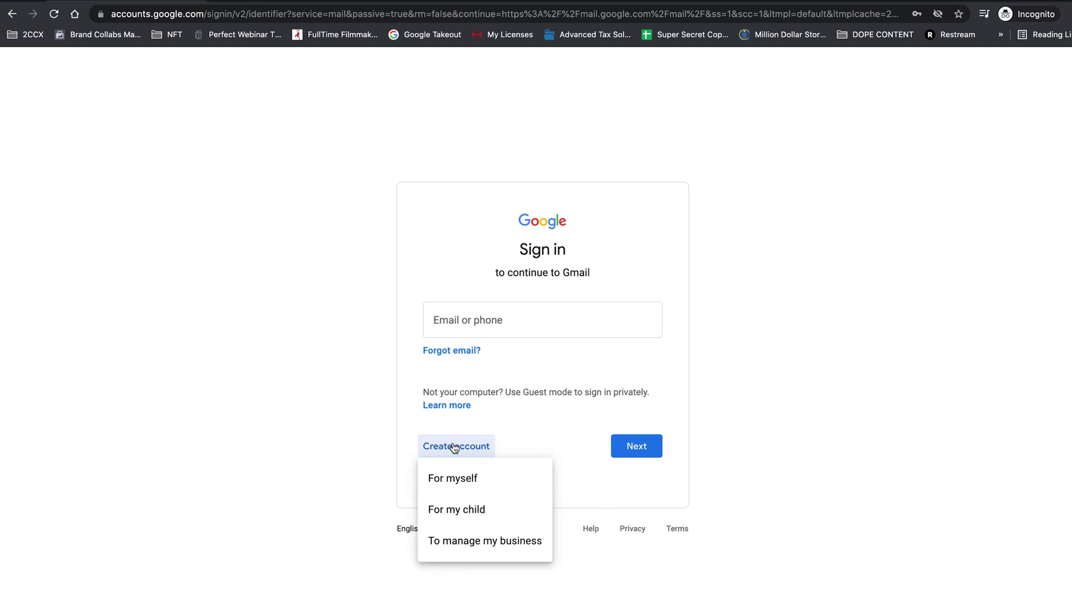
left_click(474, 546)
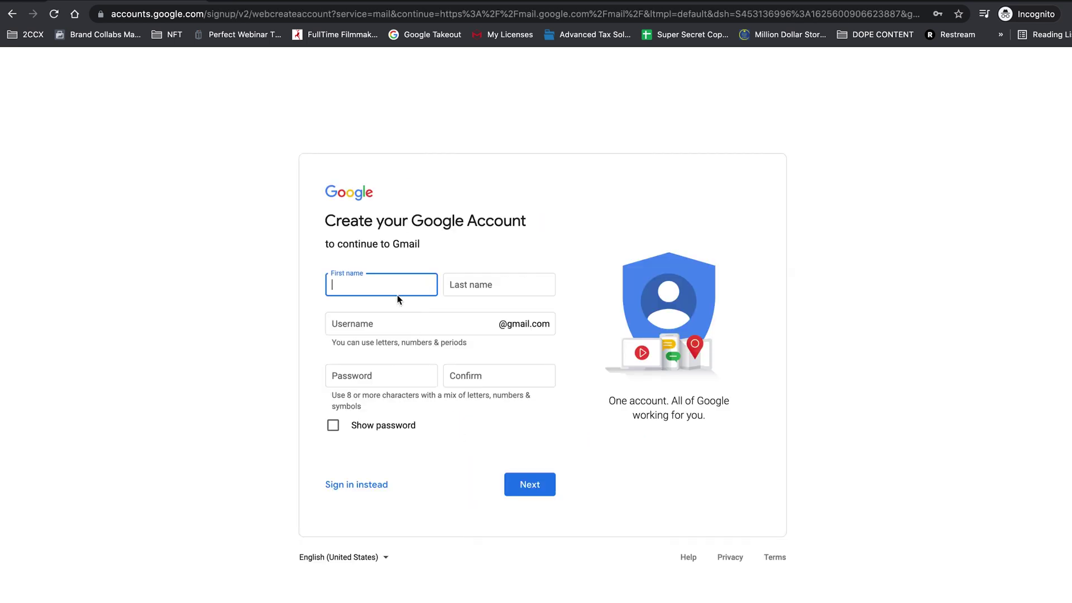
Fill in the first and last name, Gmail username and matching password, then submit the form.
type("Synergy")
key("Tab")
type("C")
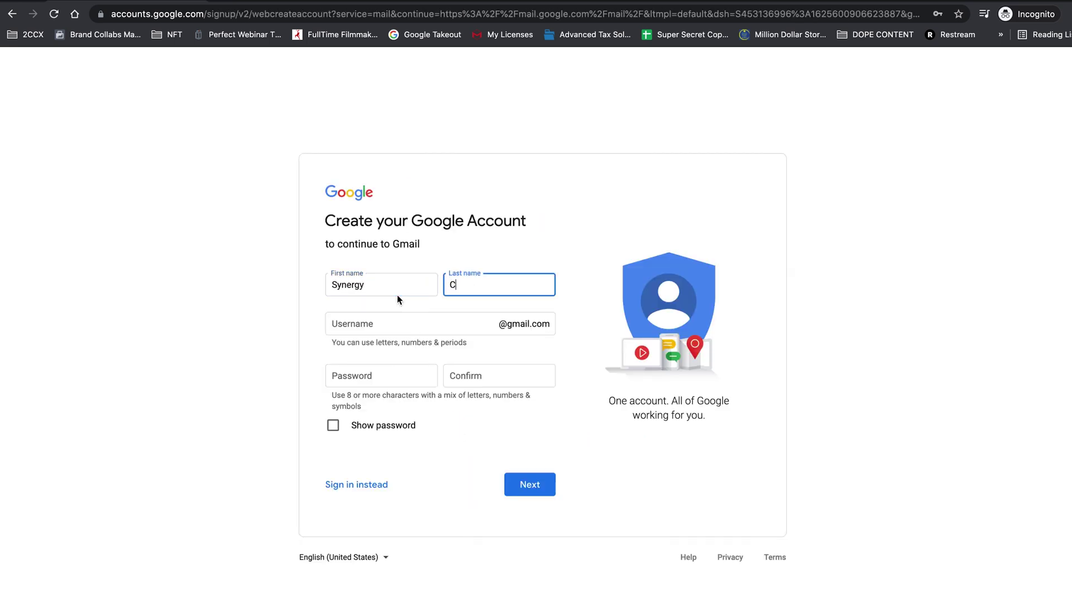
type("ollab")
left_click(356, 329)
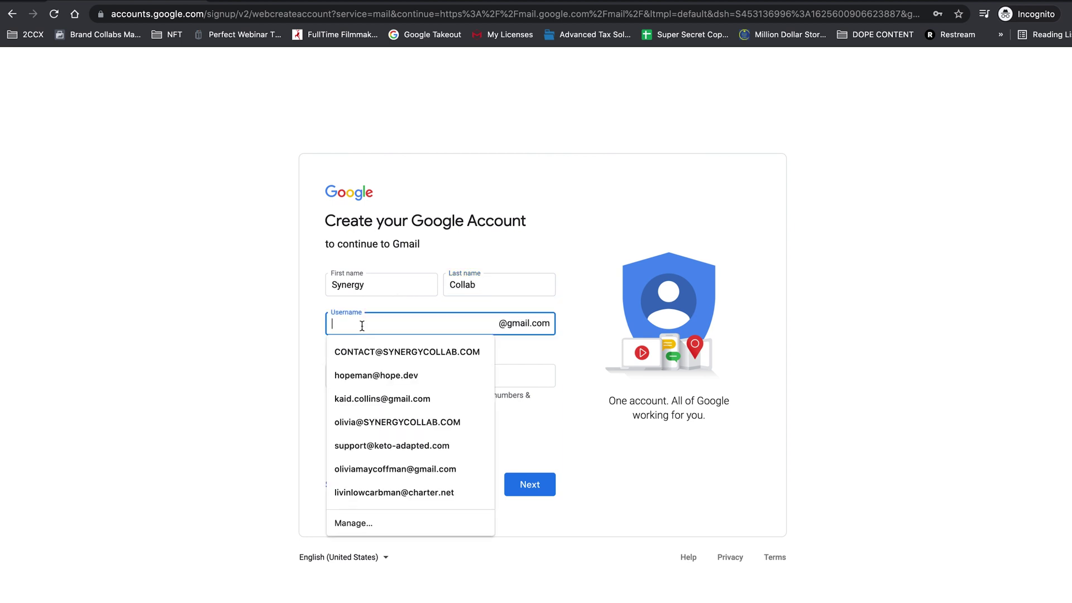
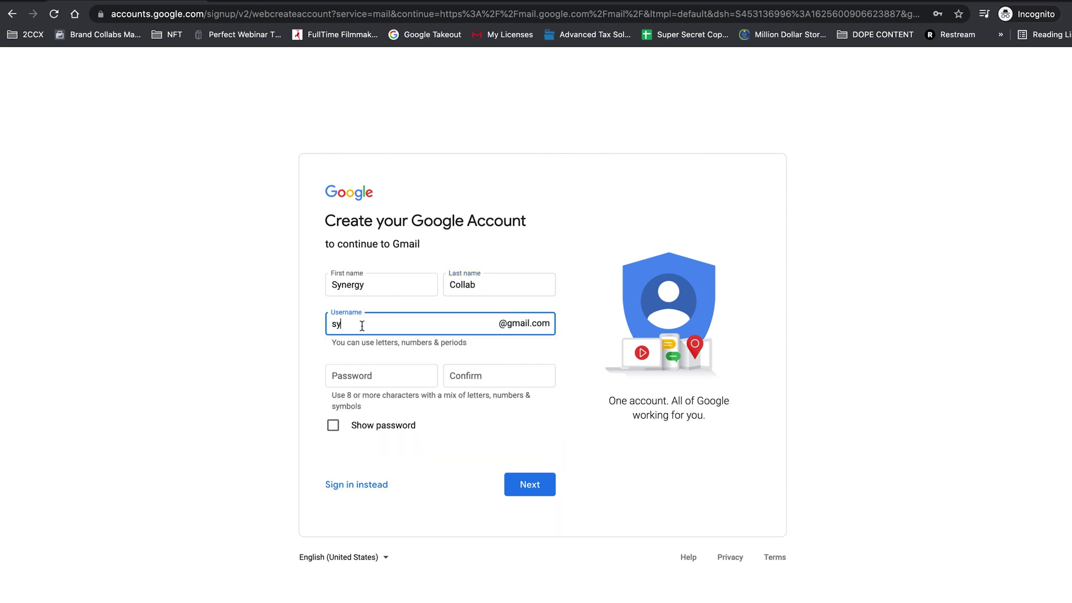
left_click(362, 375)
type("•••••••••")
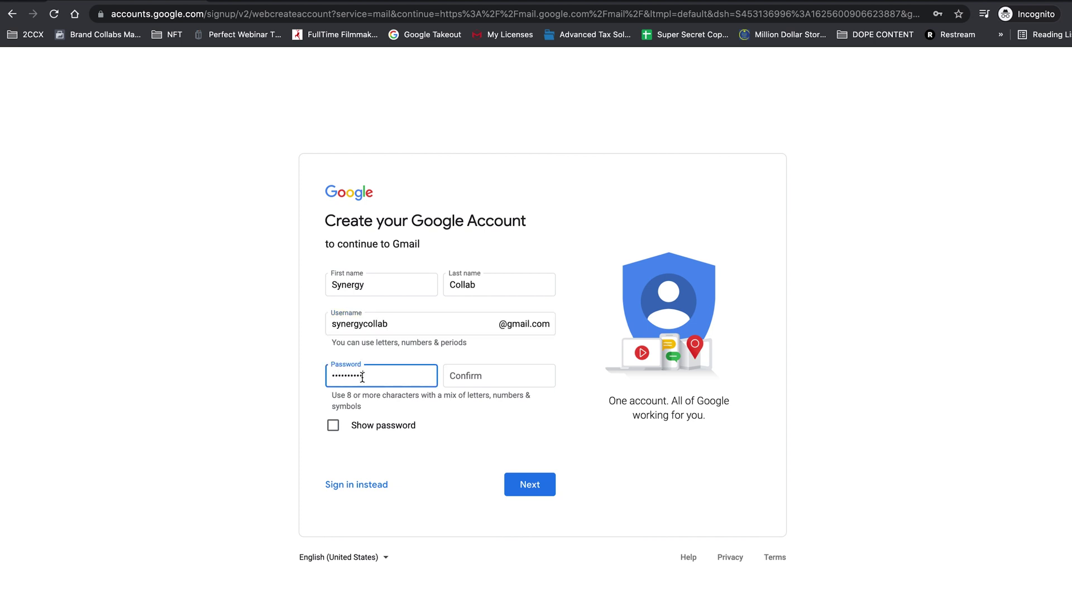
key("Tab")
type("••••••••••")
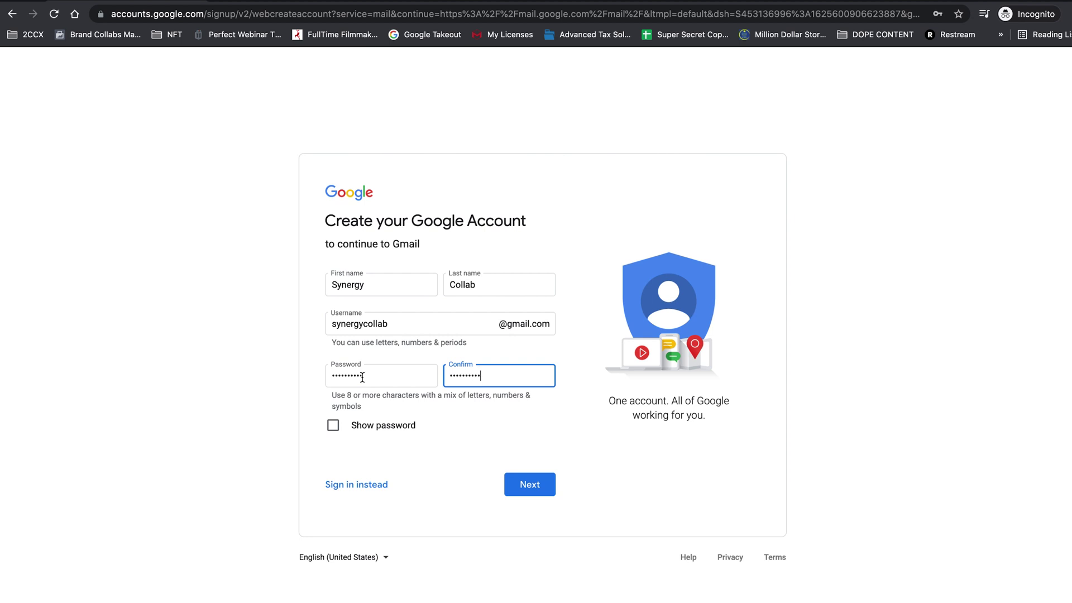
left_click(524, 492)
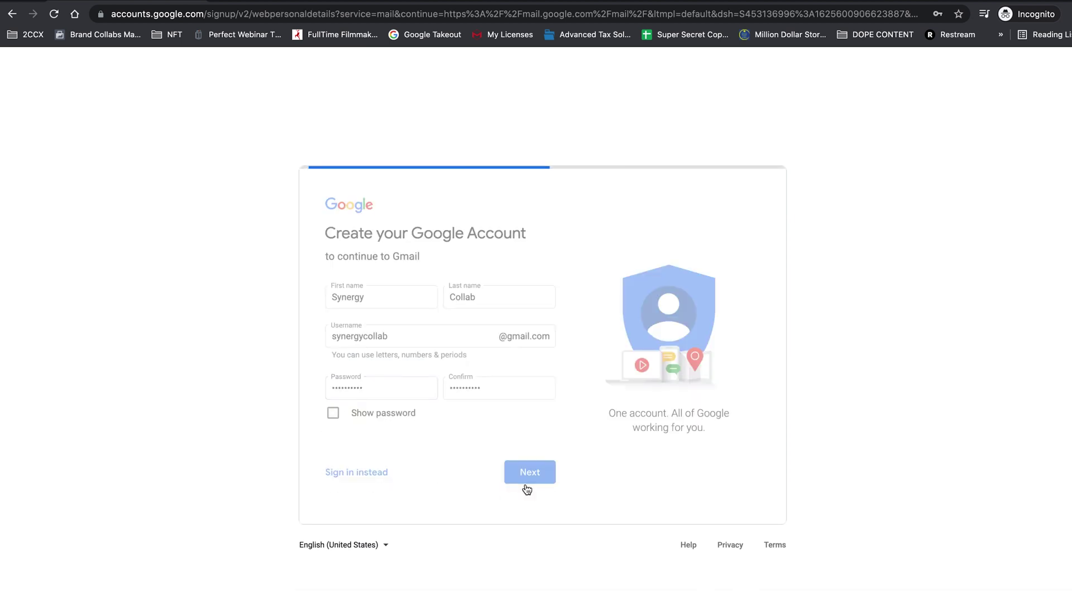
Enter a January 1, 1985 birthday and Rather not say as gender, then continue.
left_click(379, 373)
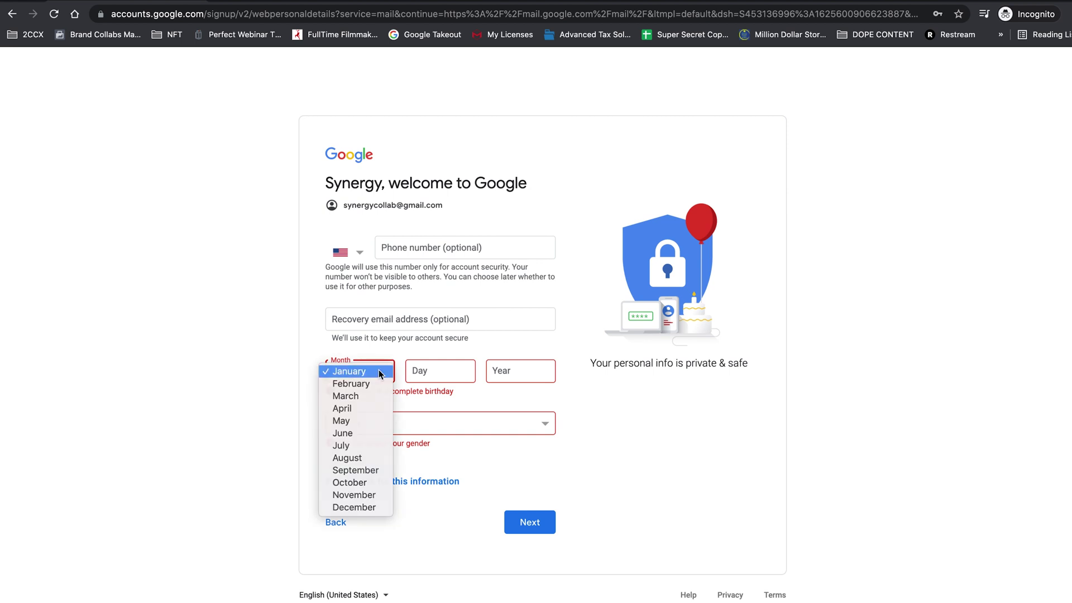
left_click(379, 372)
left_click(437, 375)
type("1")
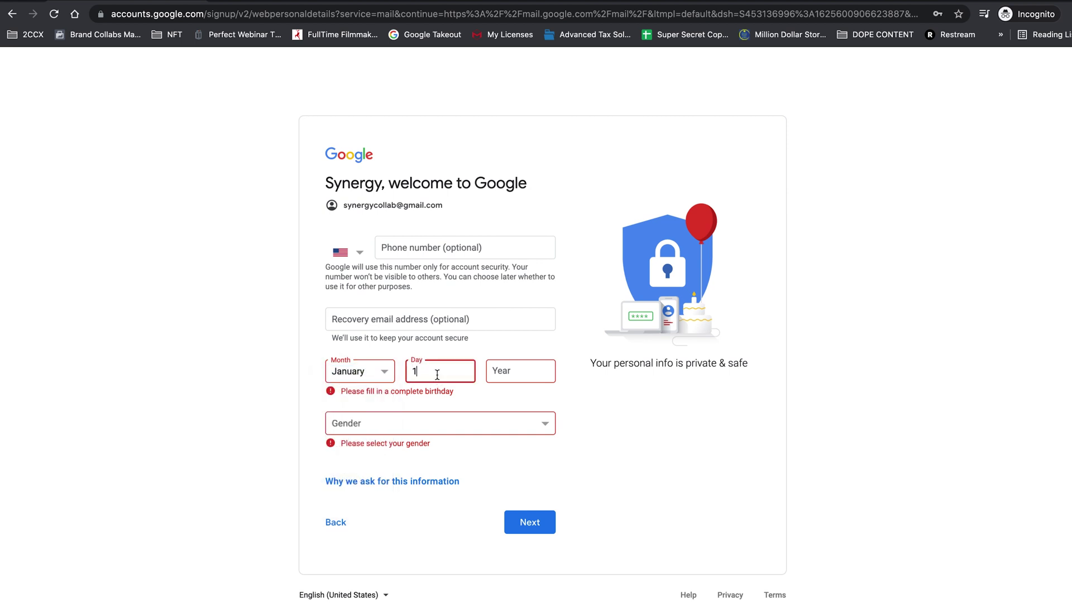
left_click(522, 376)
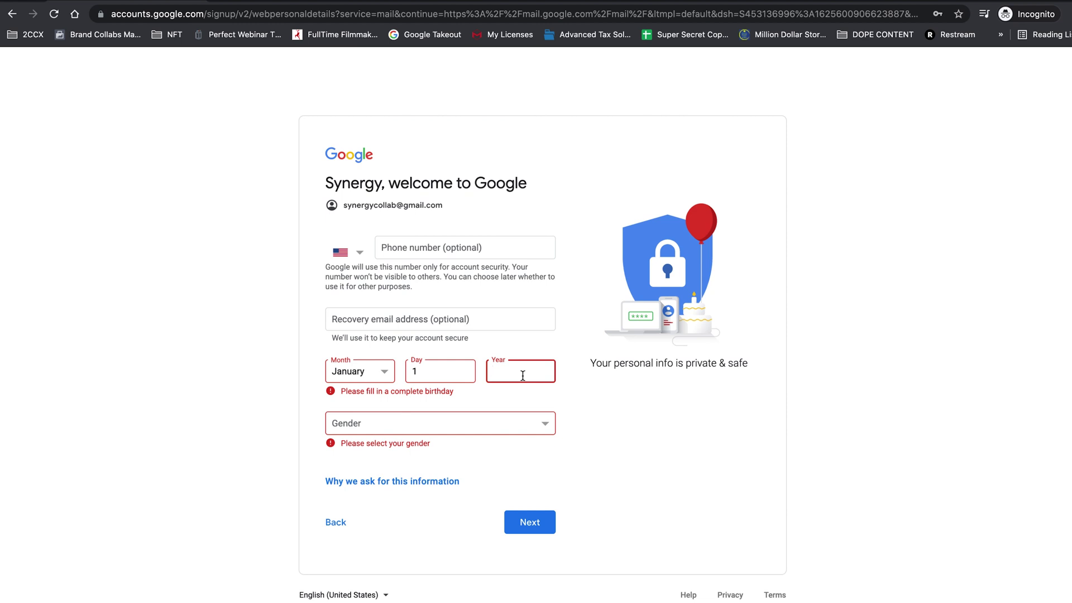
type("1985")
left_click(518, 424)
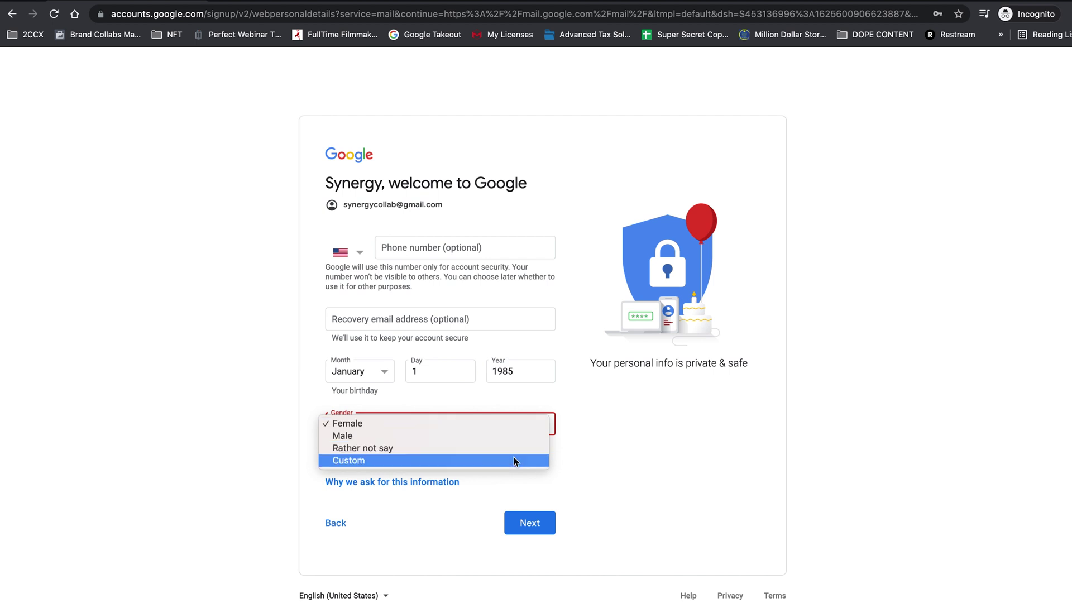
left_click(513, 449)
left_click(528, 517)
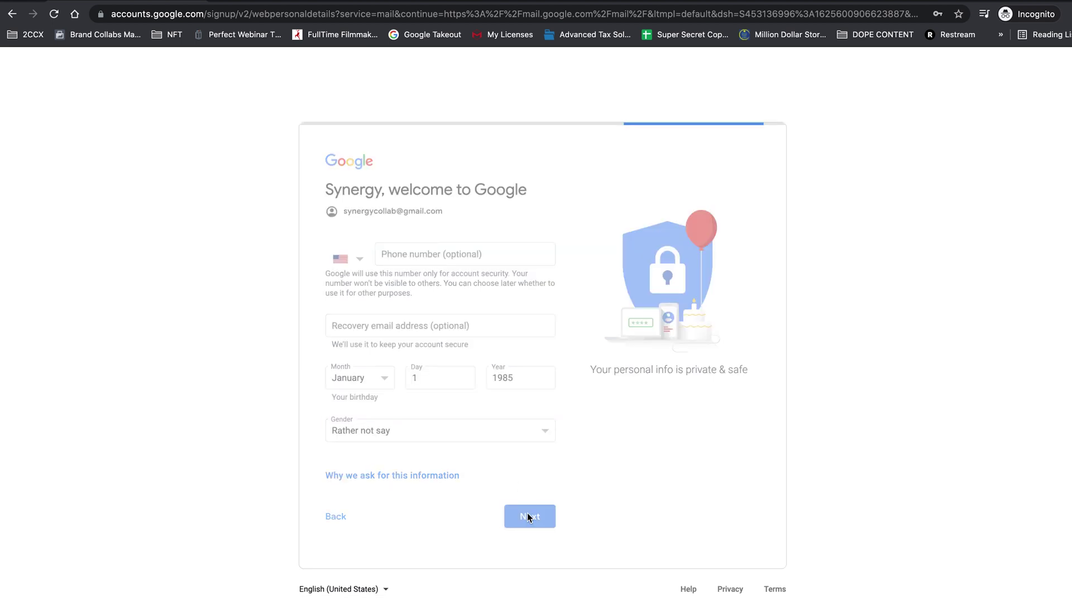
Open the Terms of Service, Privacy Policy and policy links in new tabs.
scroll(471, 360, "down", 10)
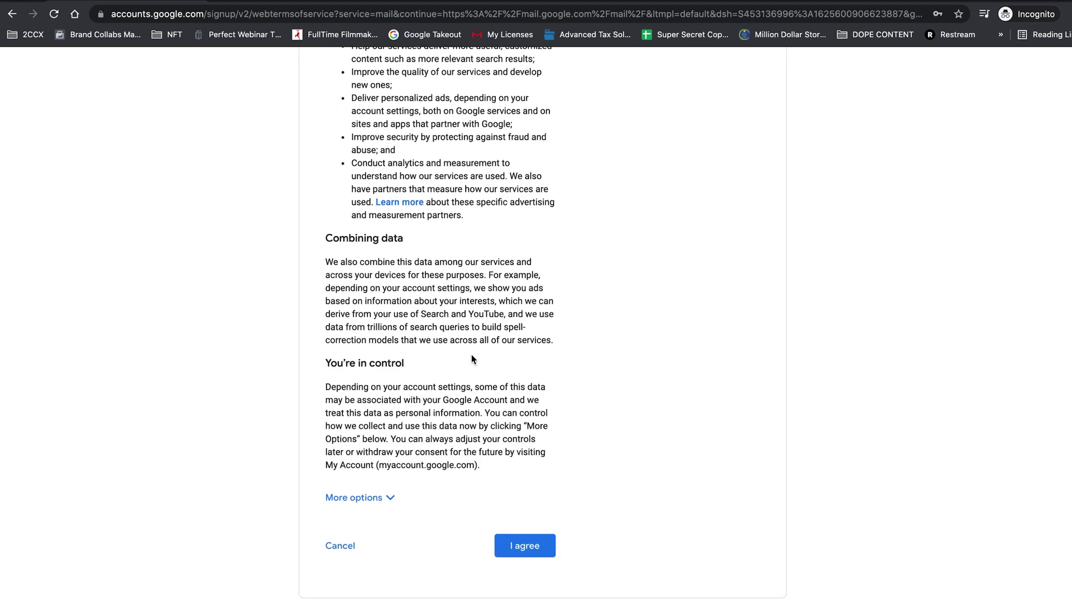
scroll(471, 360, "up", 10)
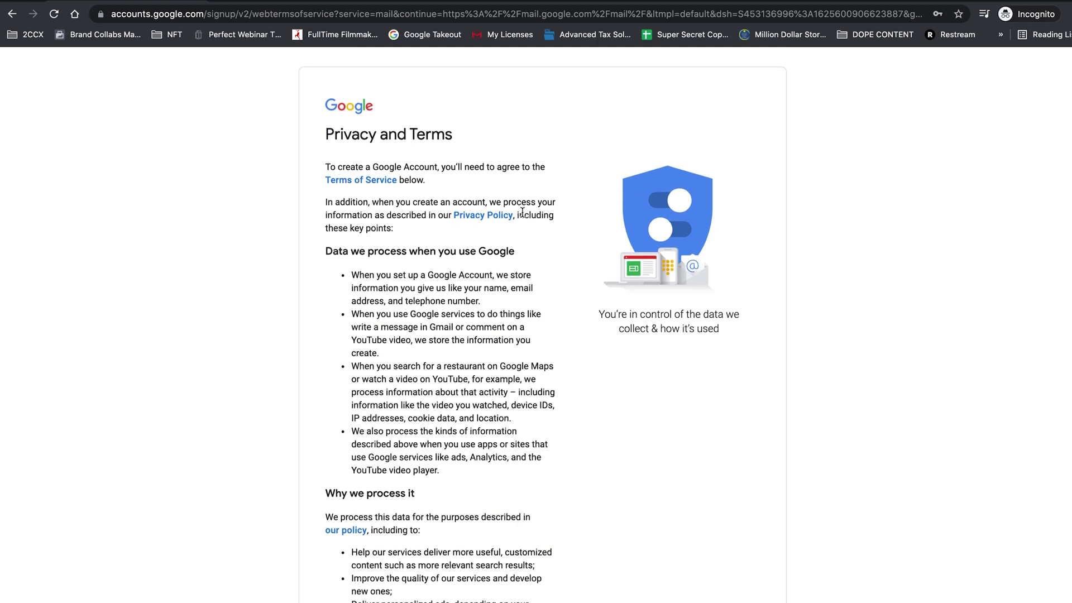
right_click(368, 182)
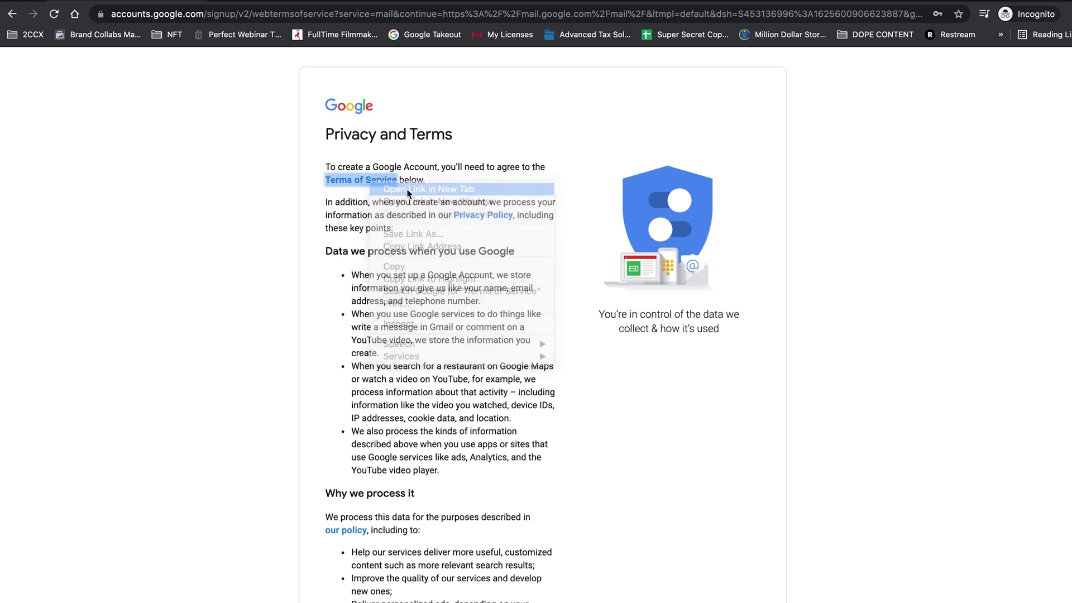
right_click(473, 215)
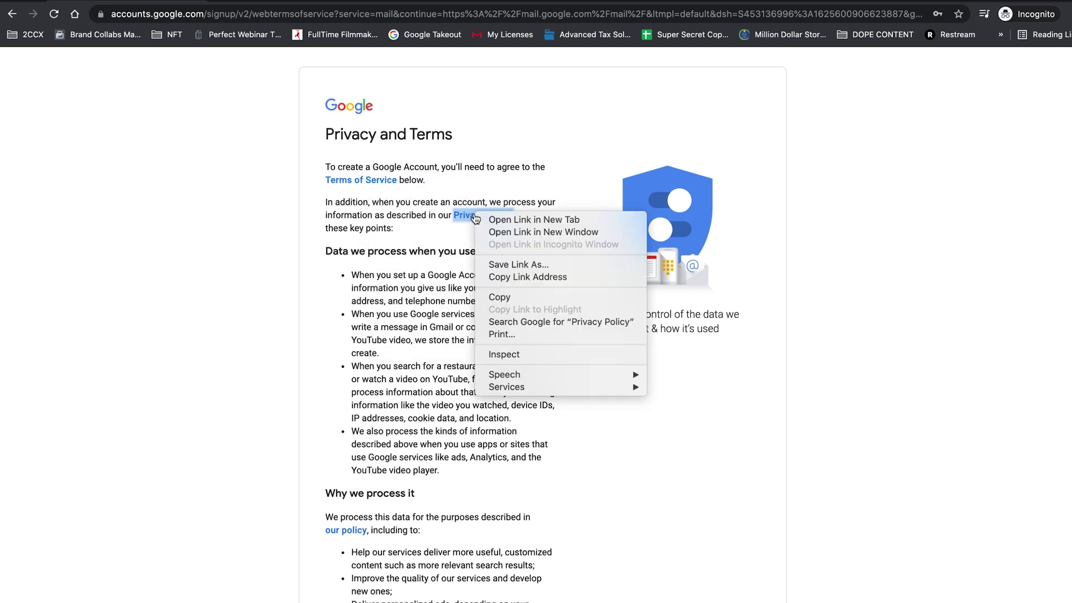
left_click(512, 220)
scroll(472, 301, "down", 5)
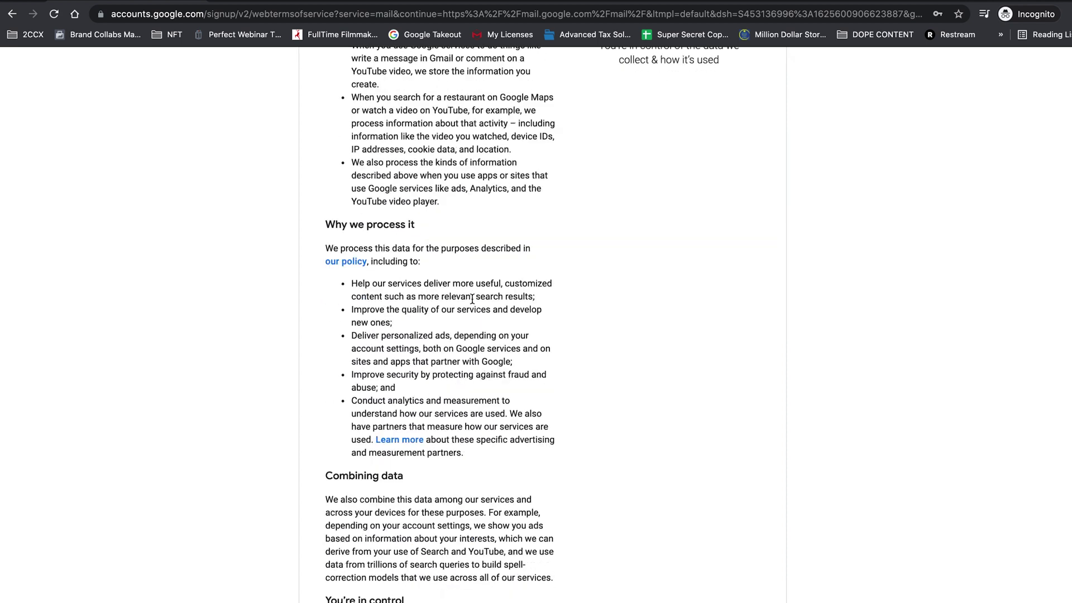
scroll(473, 300, "down", 3)
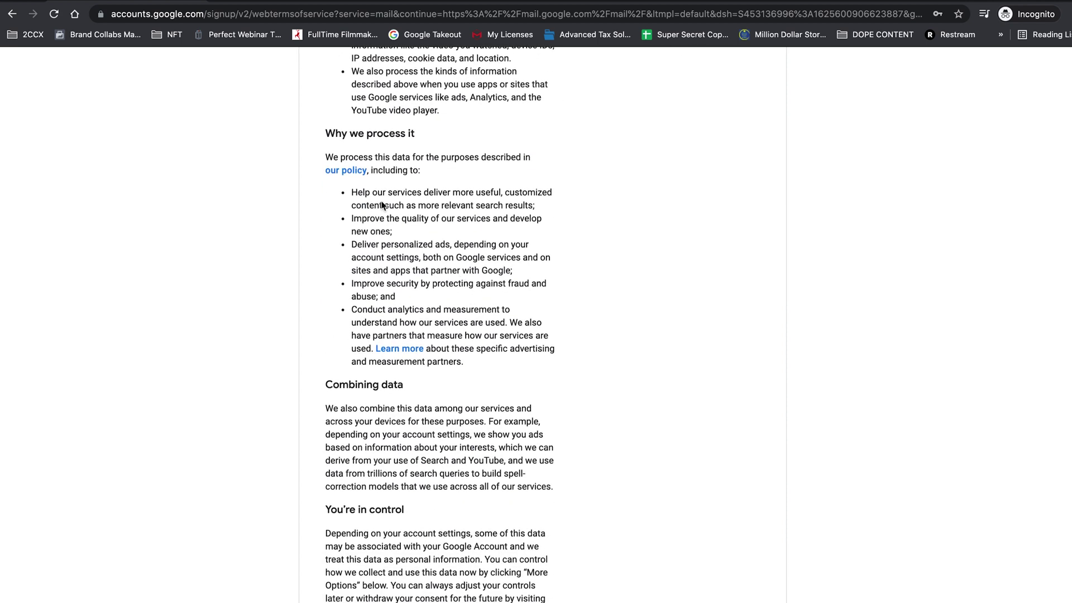
right_click(346, 171)
left_click(391, 178)
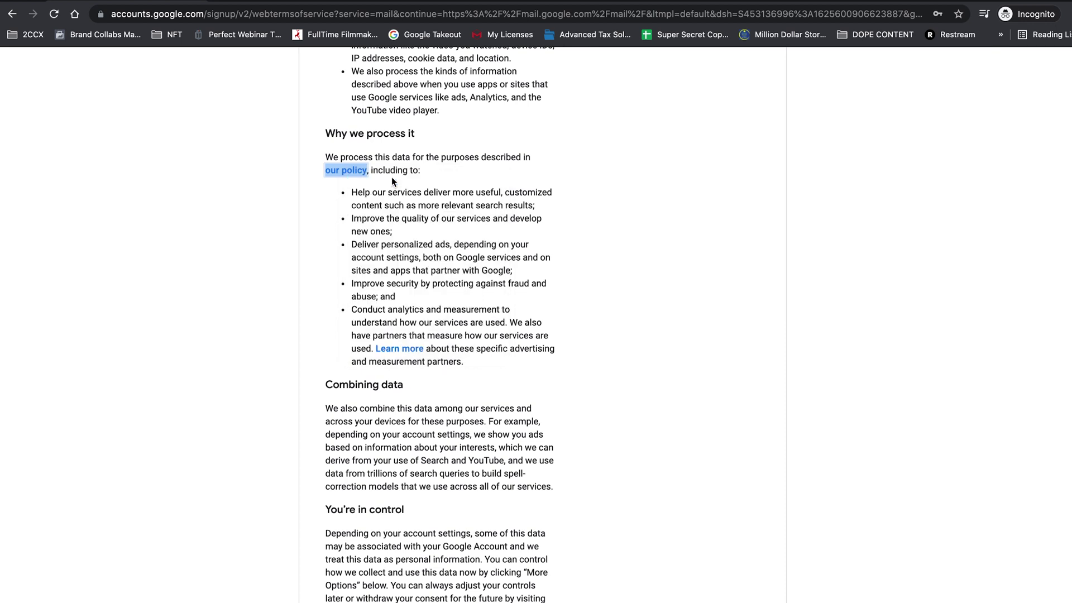
scroll(352, 210, "down", 4)
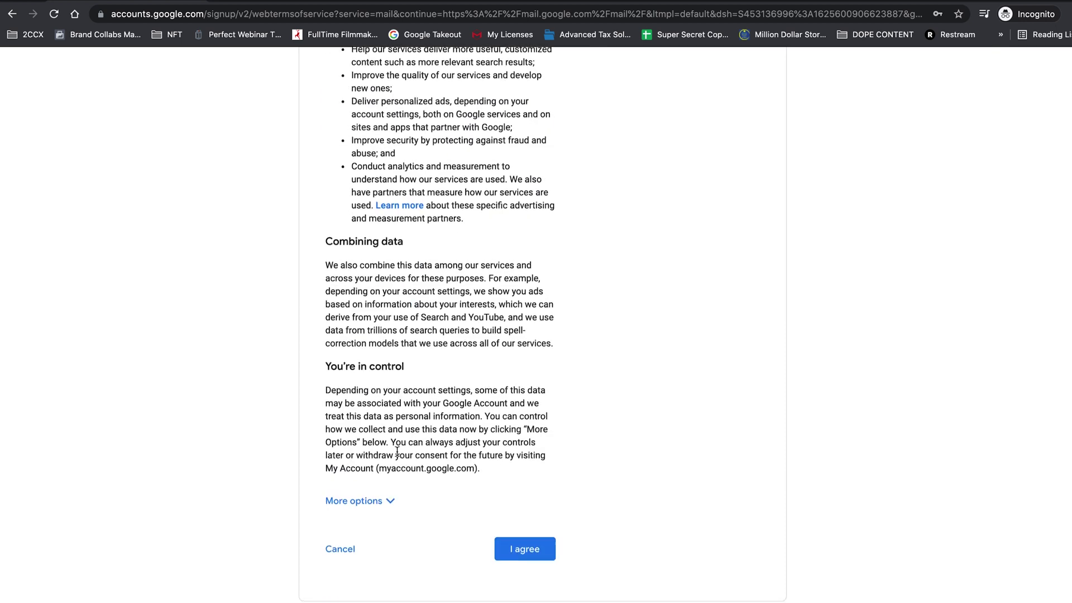
Expand the extra personalization options and agree to the terms to finish the account.
left_click(388, 501)
scroll(515, 395, "down", 5)
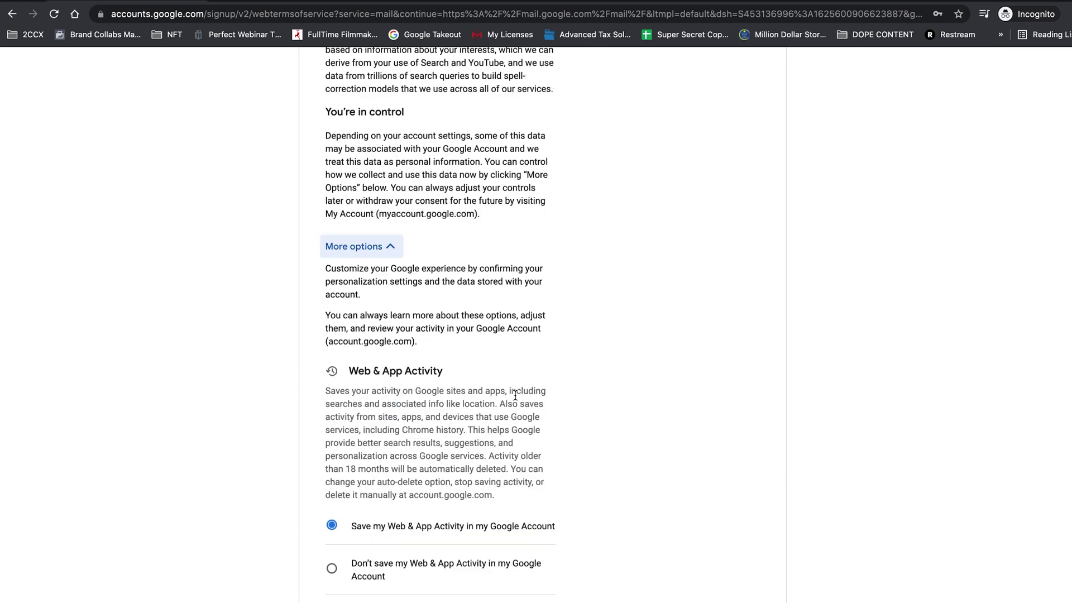
scroll(515, 396, "down", 7)
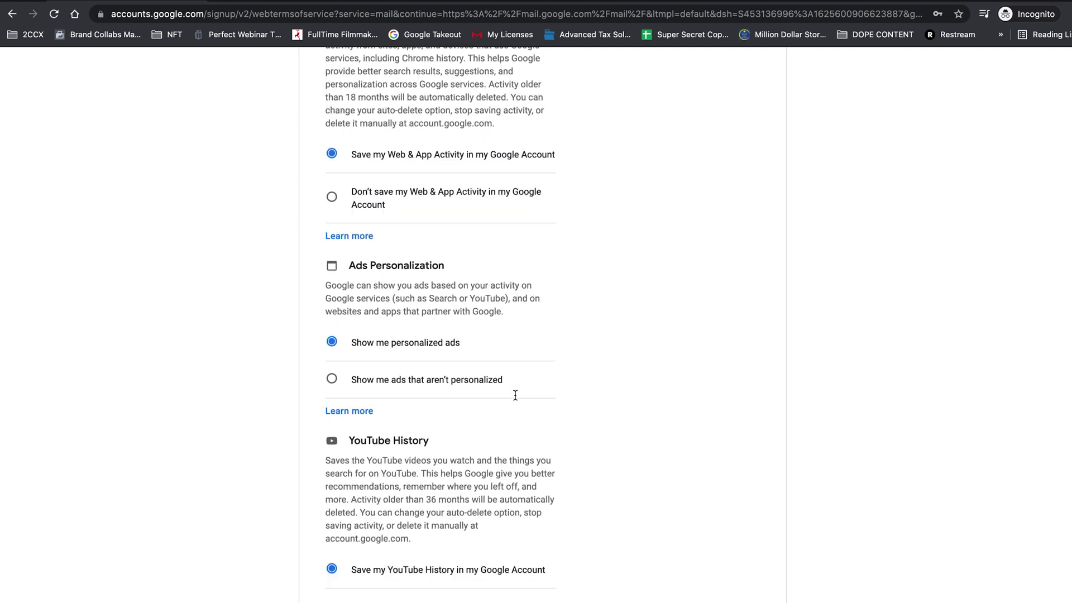
scroll(514, 395, "down", 4)
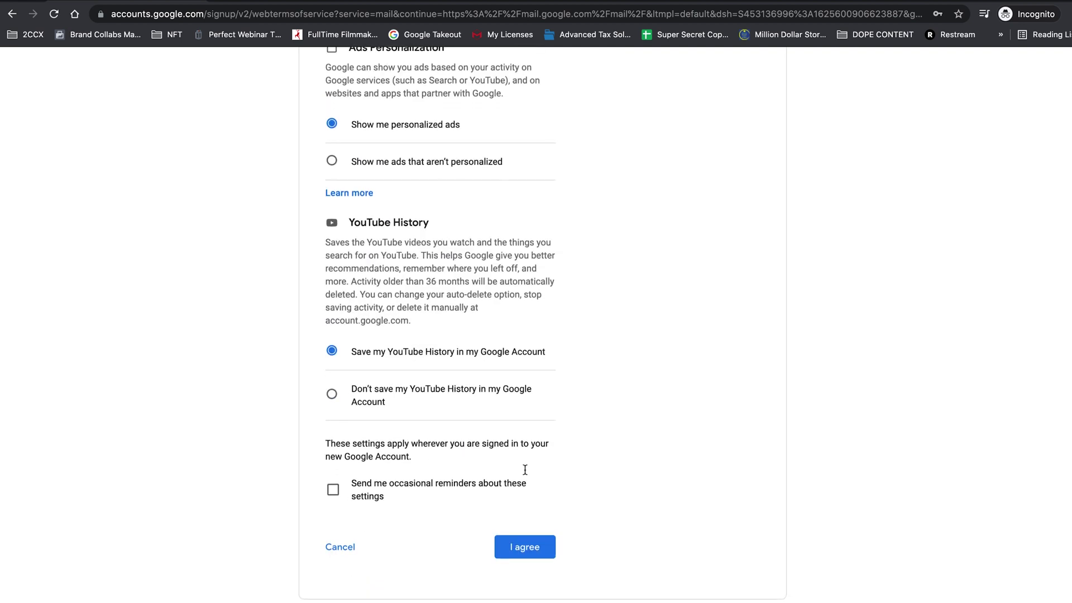
left_click(528, 537)
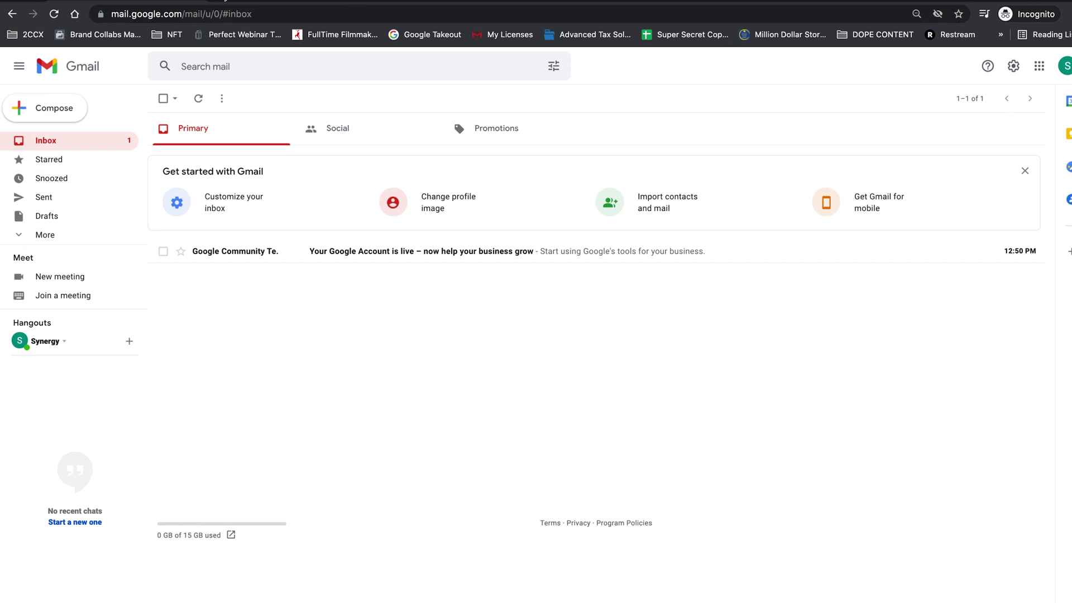
Load the Cloudflare website in a new tab.
key("ctrl+t")
type("cloud")
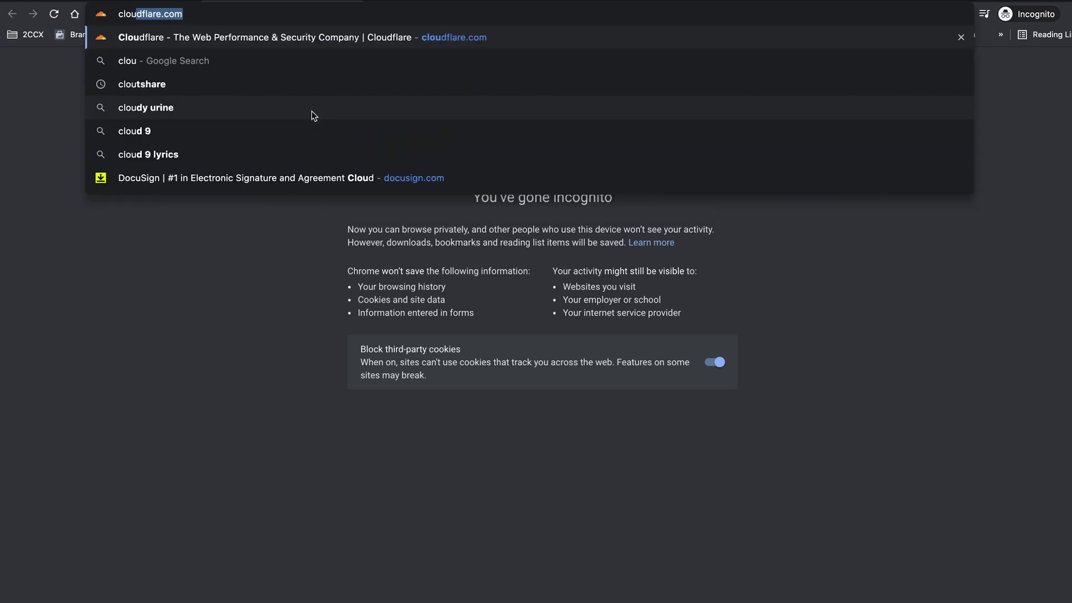
key("Return")
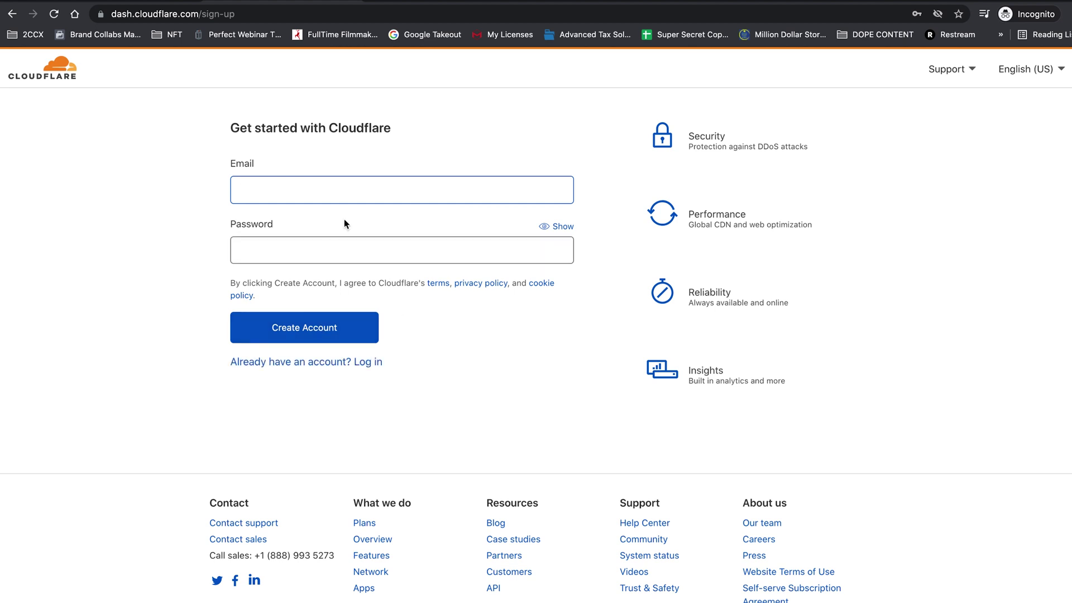
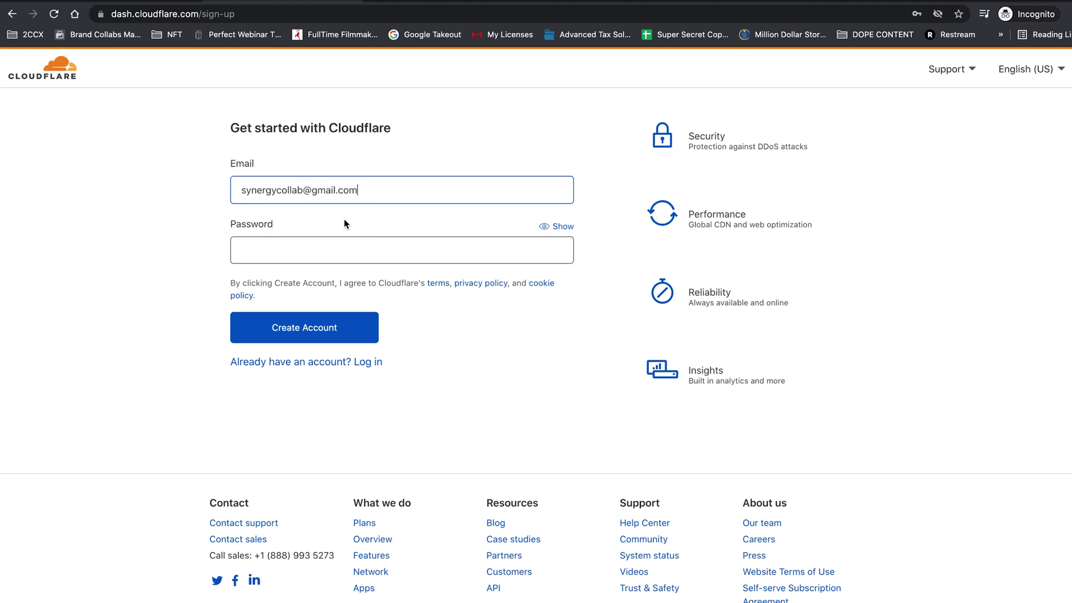
Sign up for Cloudflare with the new Gmail address and a password.
key("Tab")
type("••••••••••")
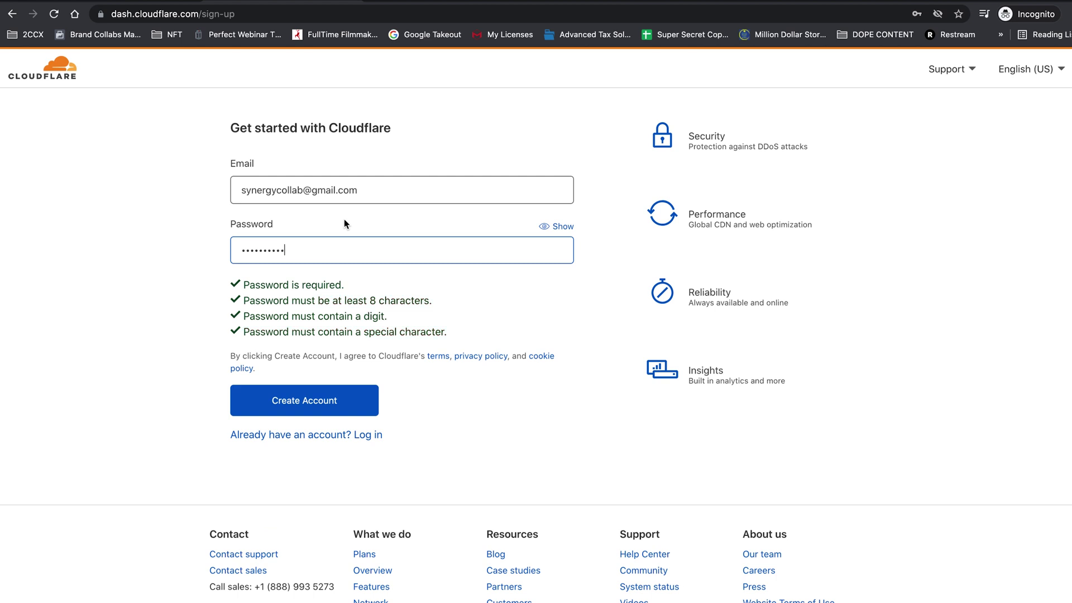
left_click(311, 401)
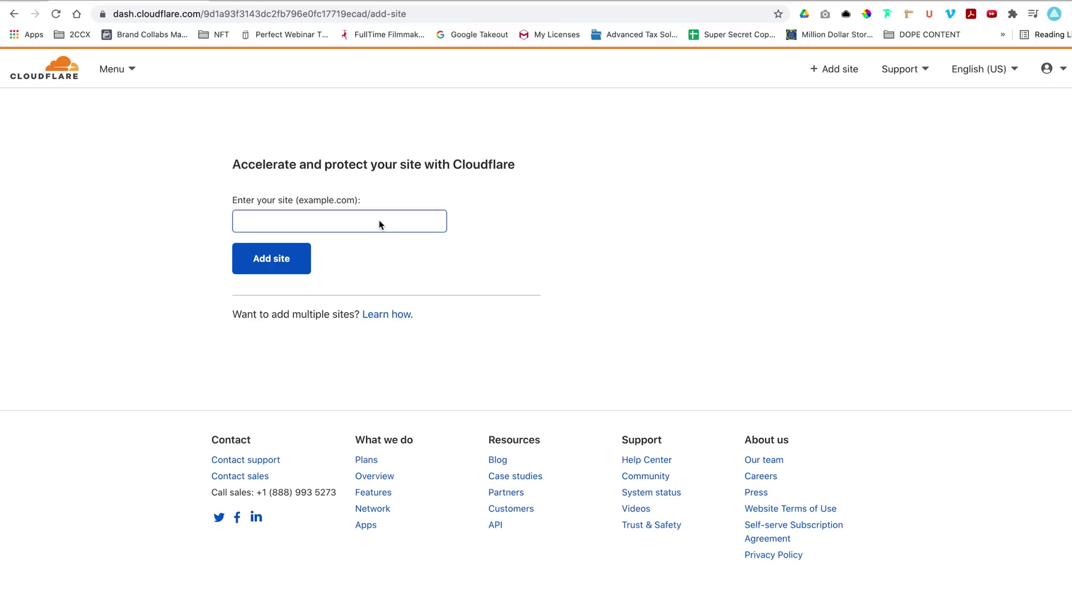
Add kaidcollins.com as a site on the Free $0 plan and start the DNS scan.
type("kaidcollins.com")
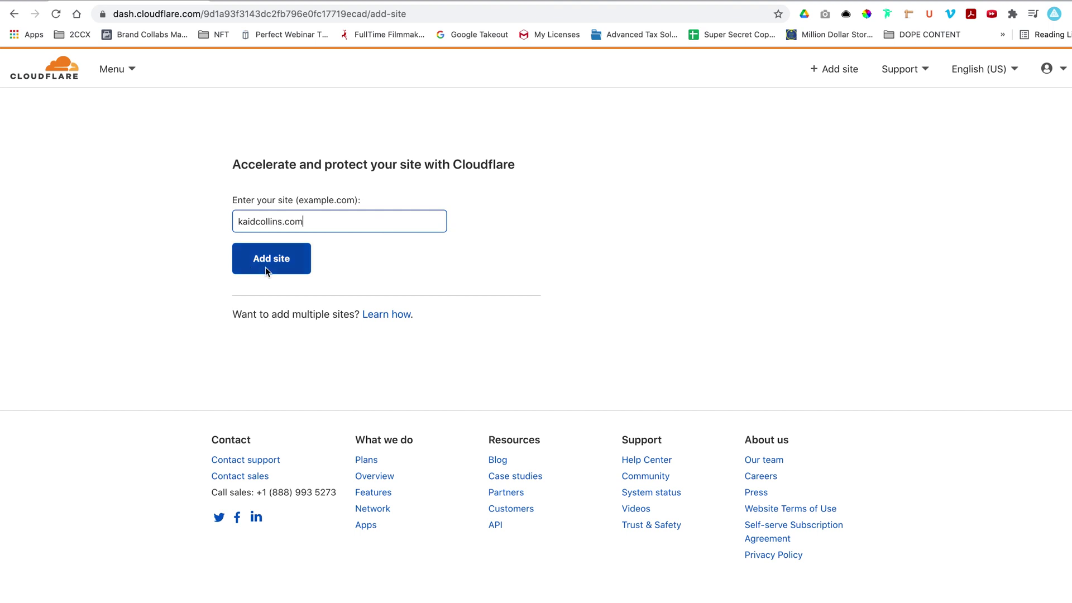
left_click(266, 267)
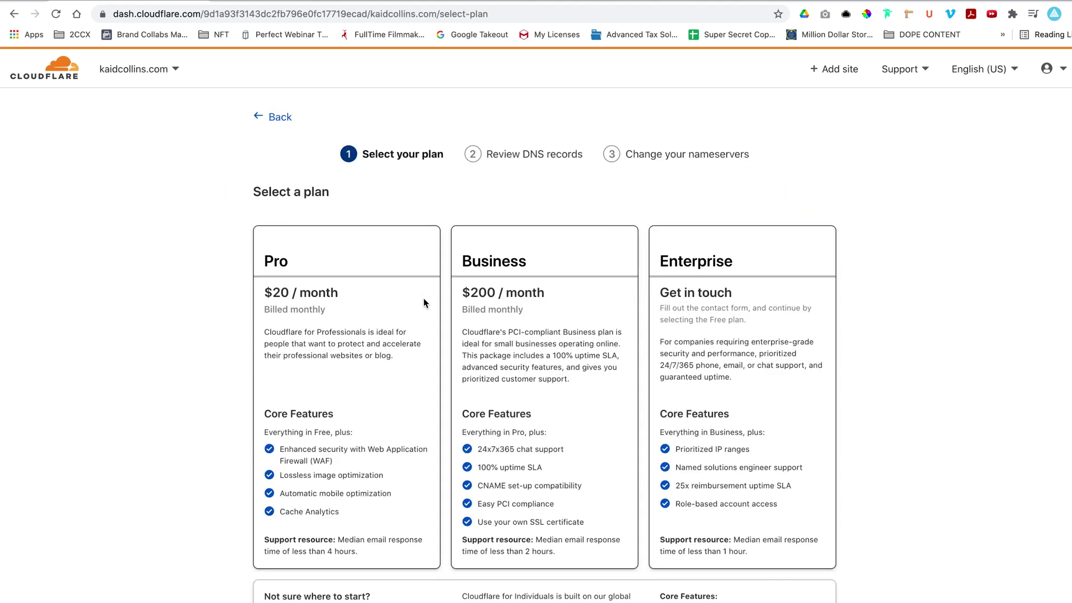
scroll(438, 334, "down", 4)
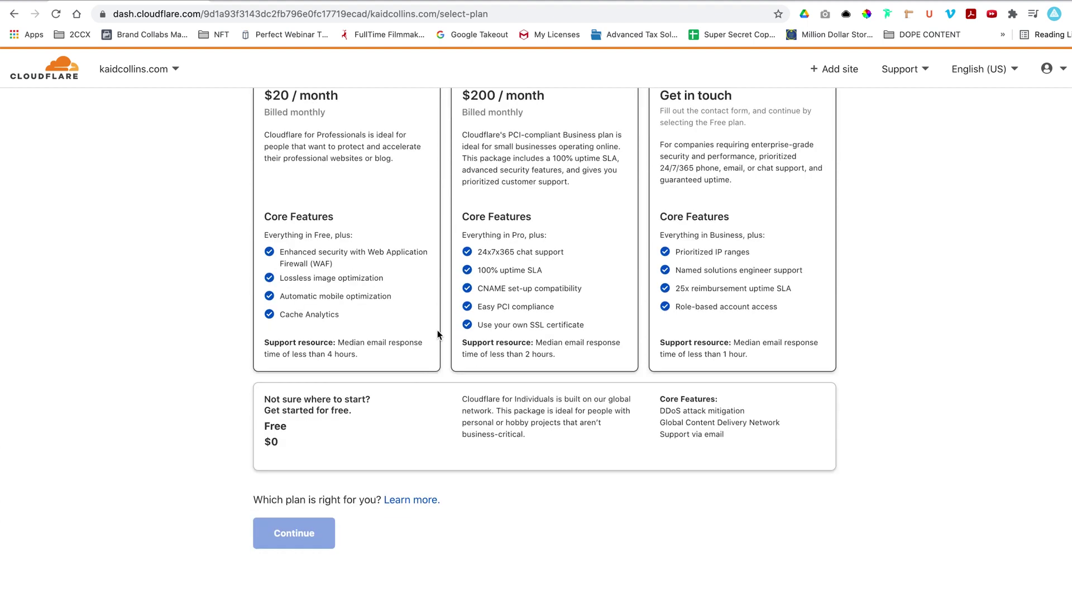
left_click(394, 422)
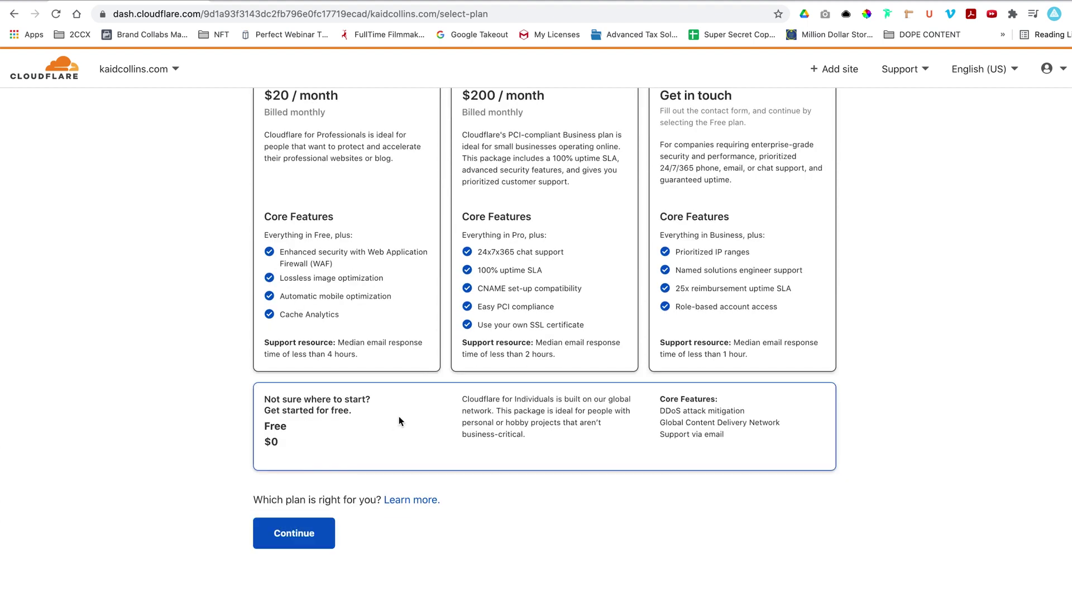
left_click(316, 535)
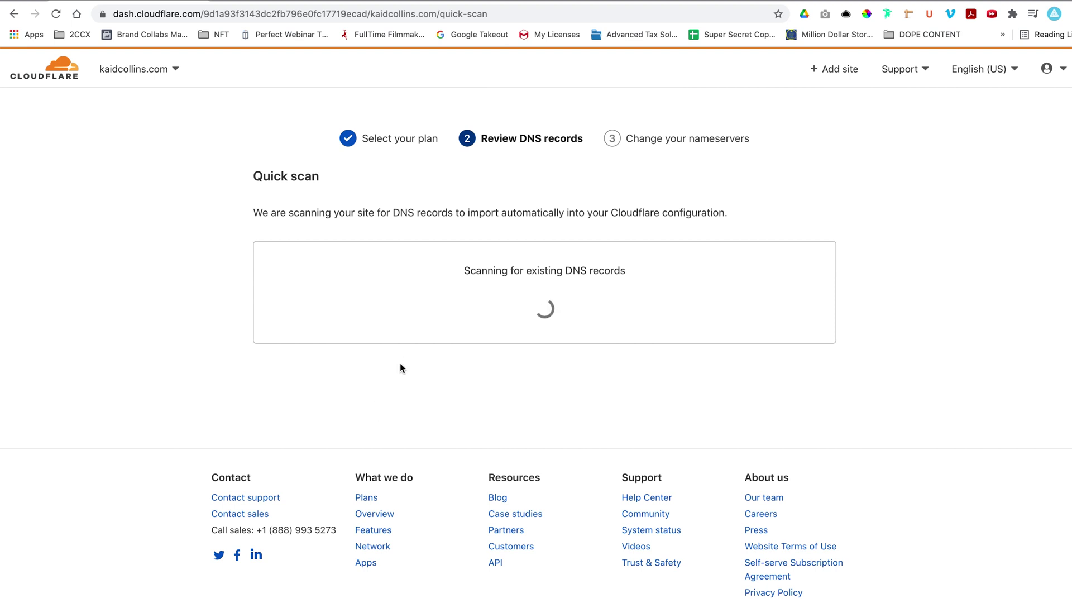
Review the scanned A, CNAME, five MX and TXT records and accept them.
scroll(664, 299, "down", 3)
scroll(664, 300, "down", 2)
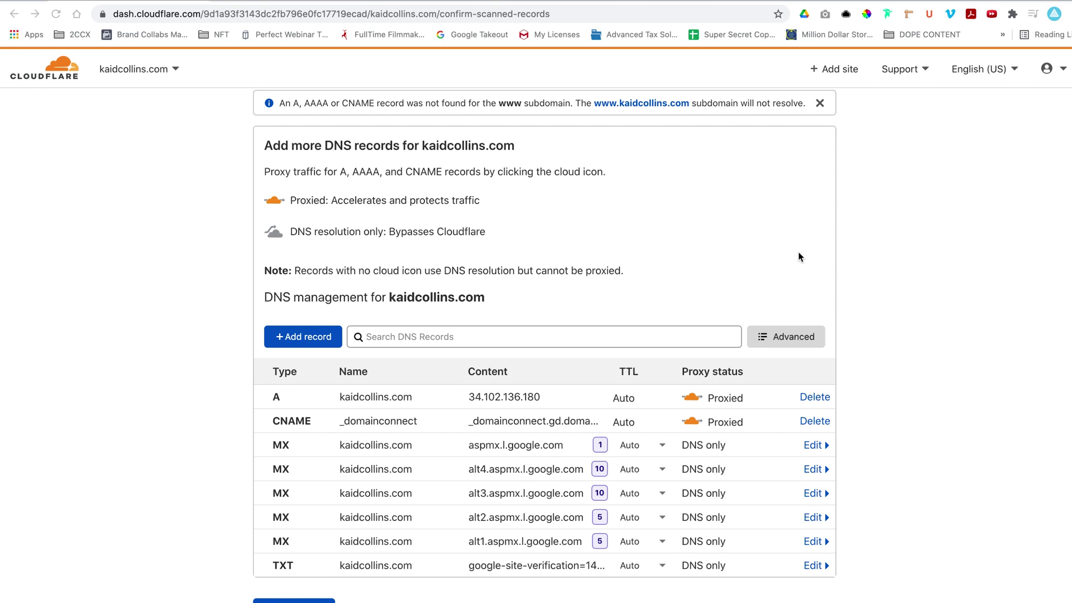
scroll(800, 257, "up", 1)
scroll(800, 258, "up", 4)
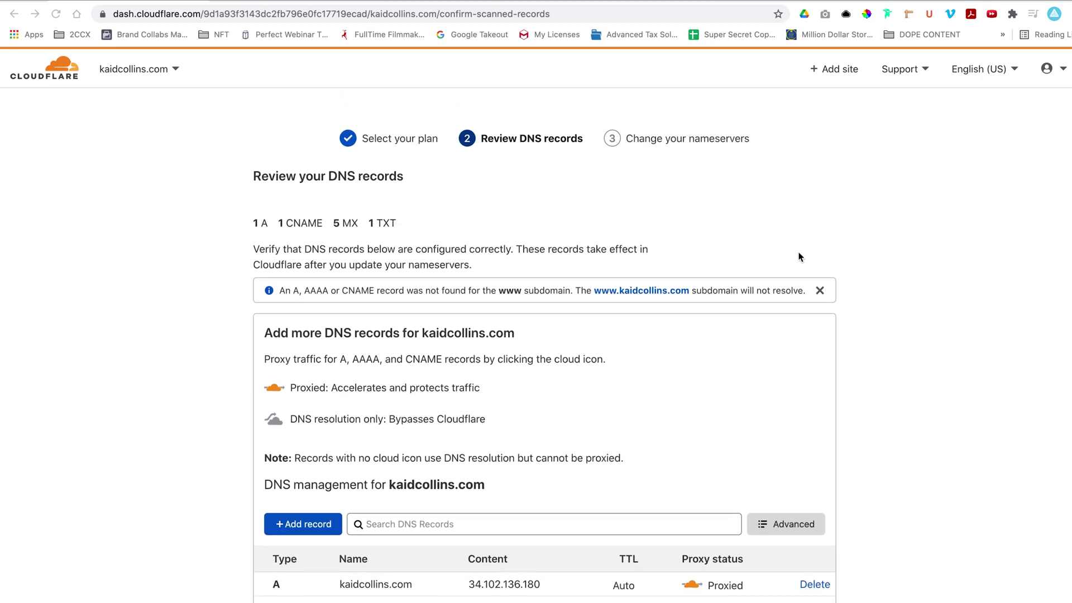
scroll(799, 254, "down", 10)
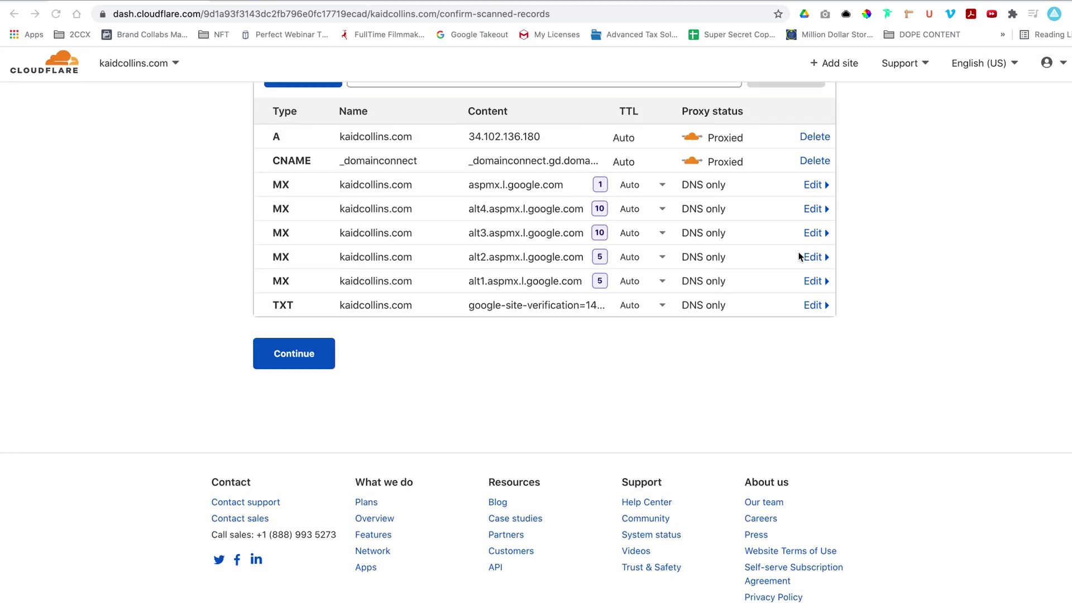
left_click(289, 367)
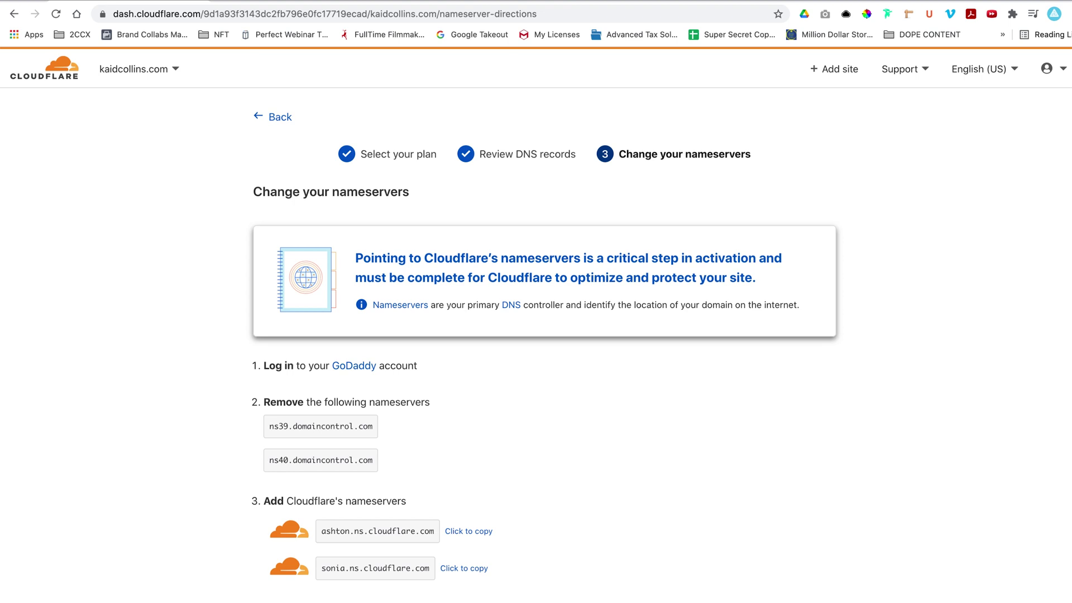
Switch to the GoDaddy My Products page listing kaidcollins.com.
left_click(276, 1)
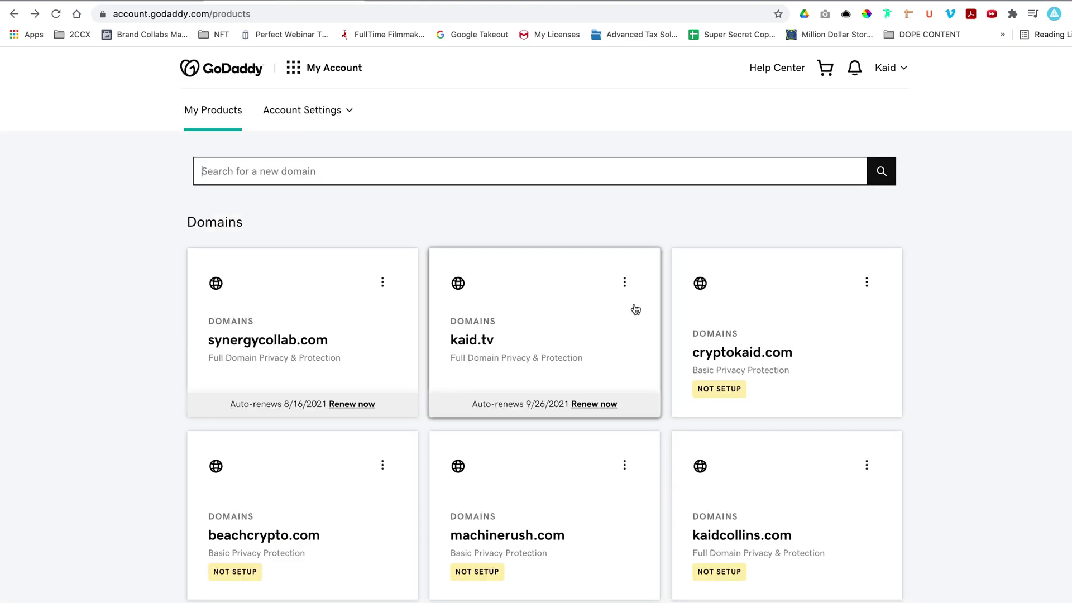
Open GoDaddy's DNS management for kaidcollins.com via a domain search.
left_click(776, 516)
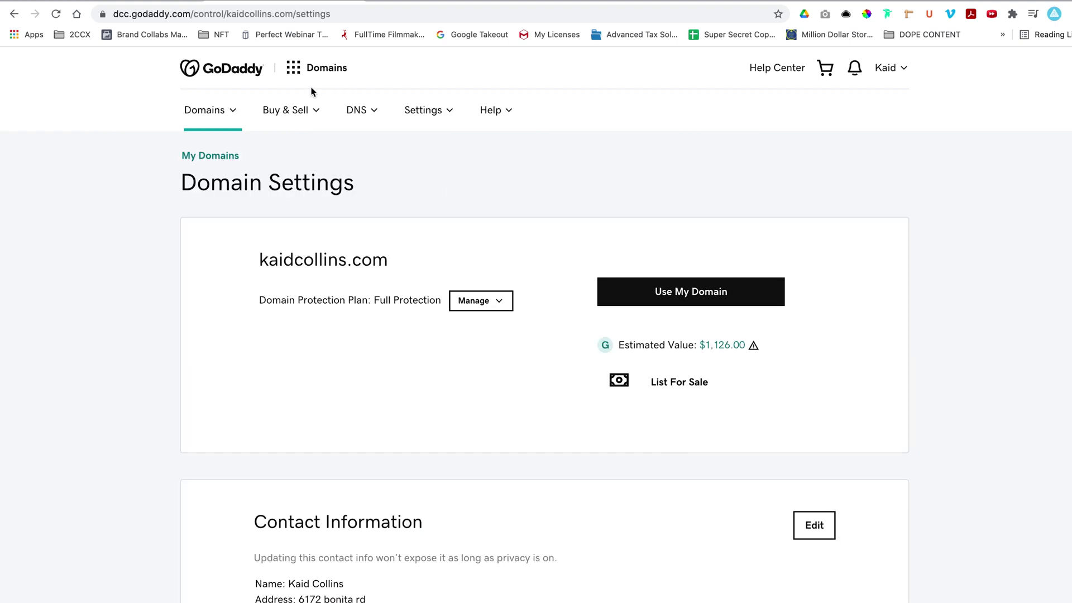
left_click(360, 122)
left_click(397, 188)
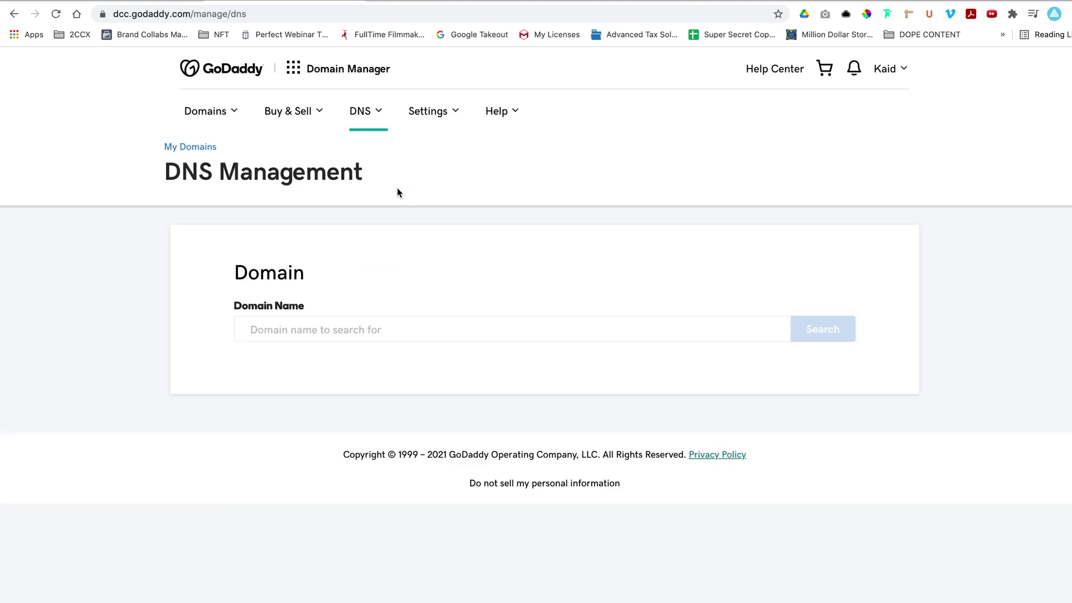
left_click(407, 334)
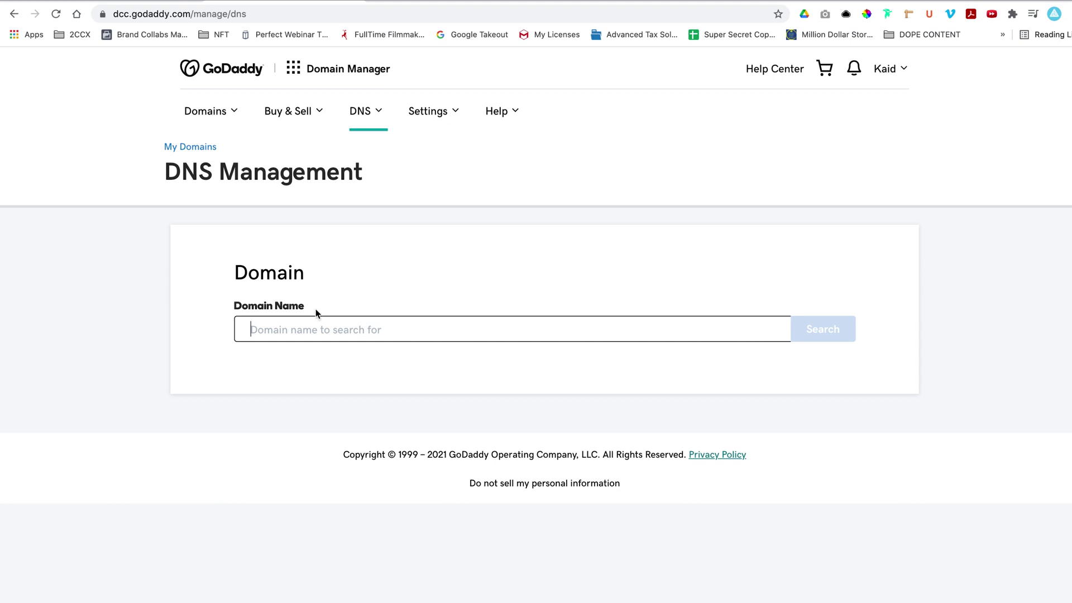
type("kaid")
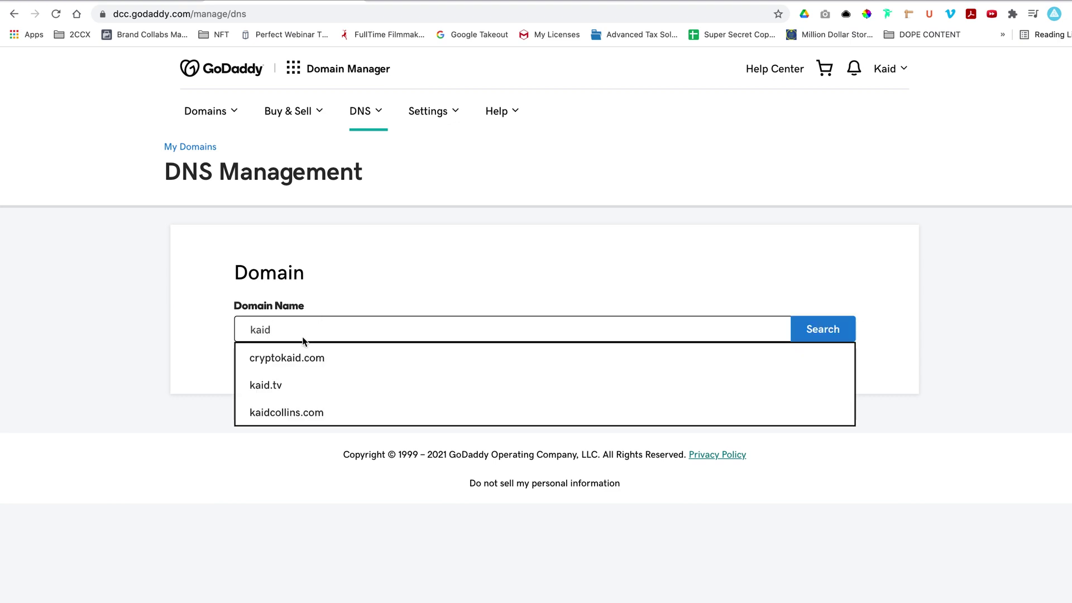
left_click(296, 418)
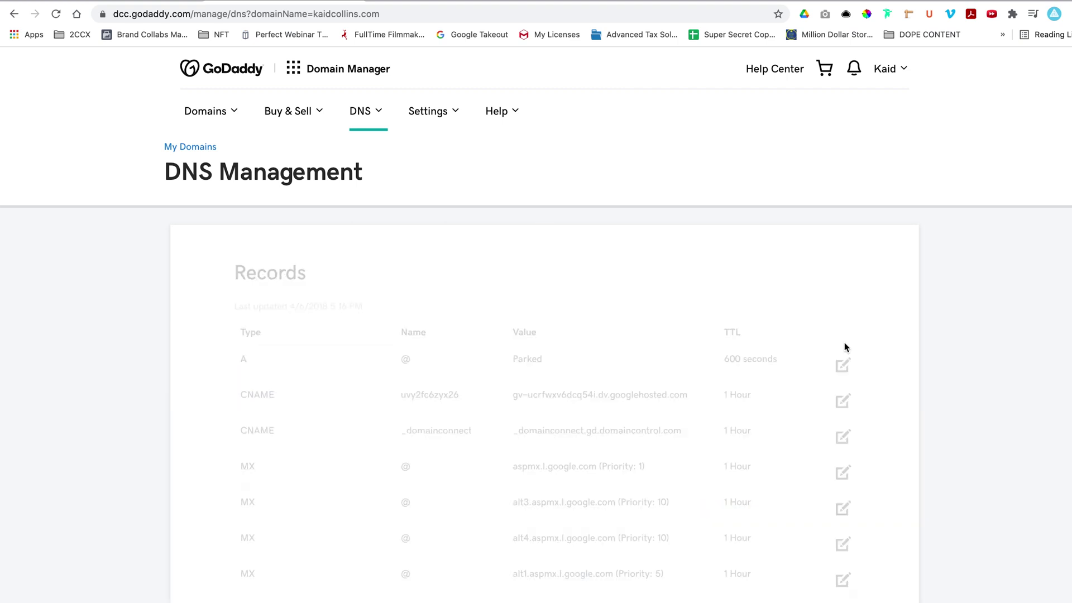
Change the nameservers and choose to enter custom nameservers.
scroll(652, 356, "down", 5)
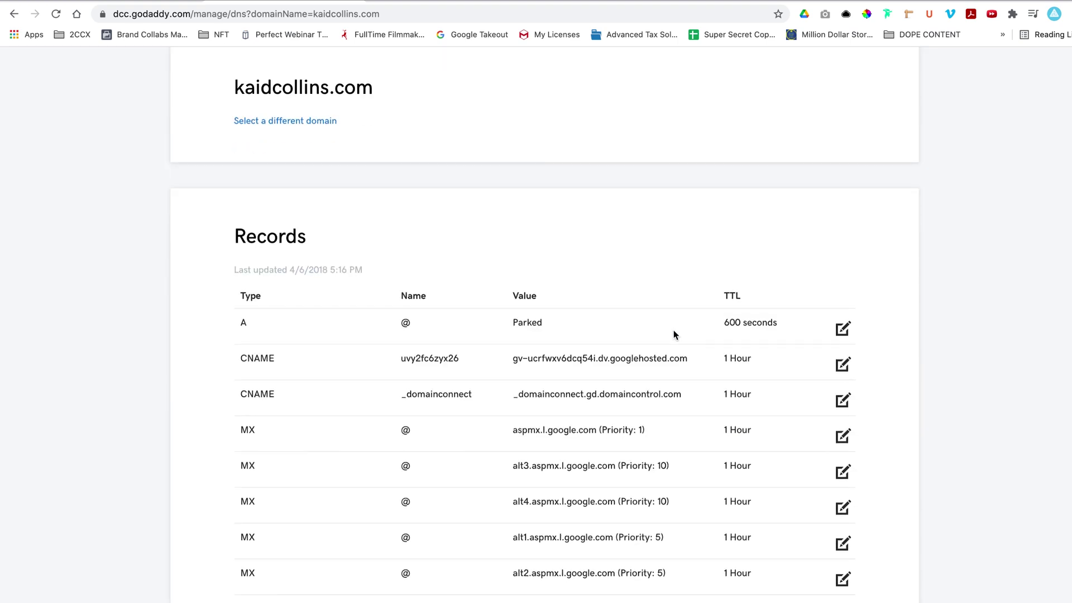
scroll(673, 334, "down", 3)
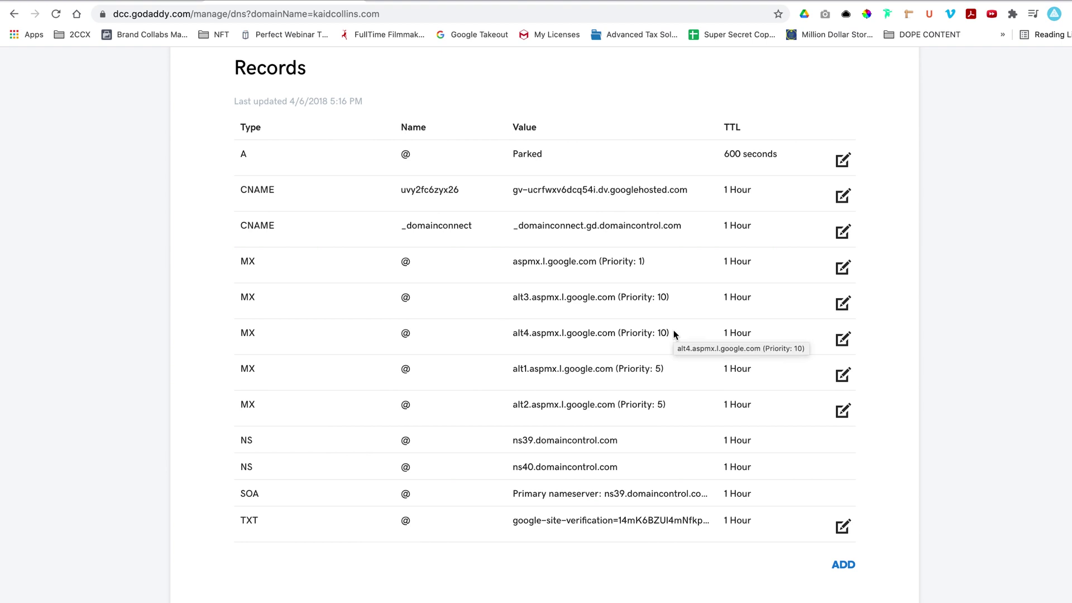
scroll(673, 334, "down", 10)
left_click(391, 274)
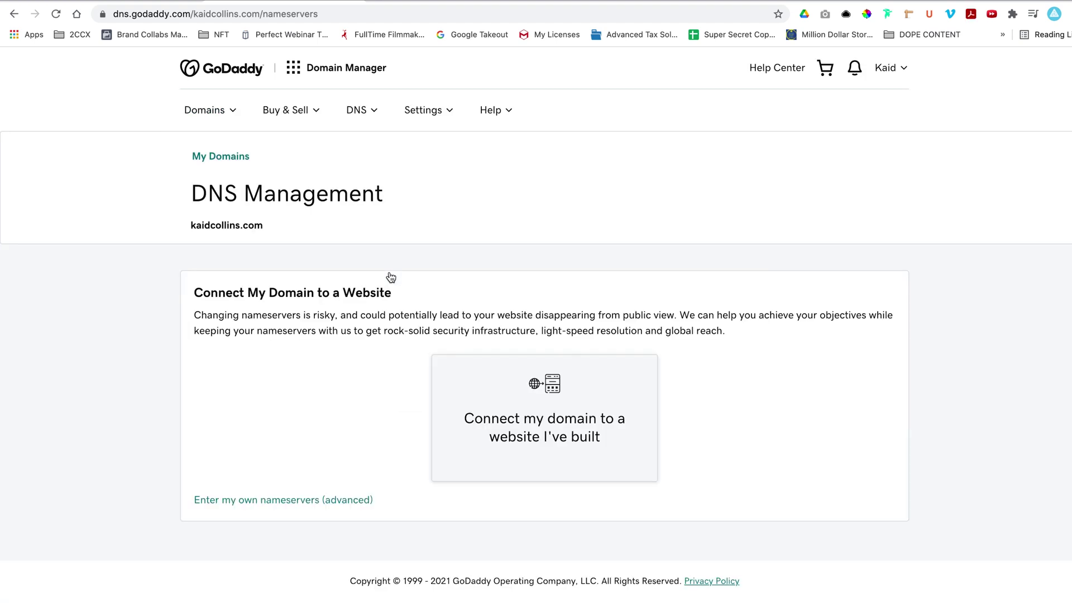
left_click(312, 501)
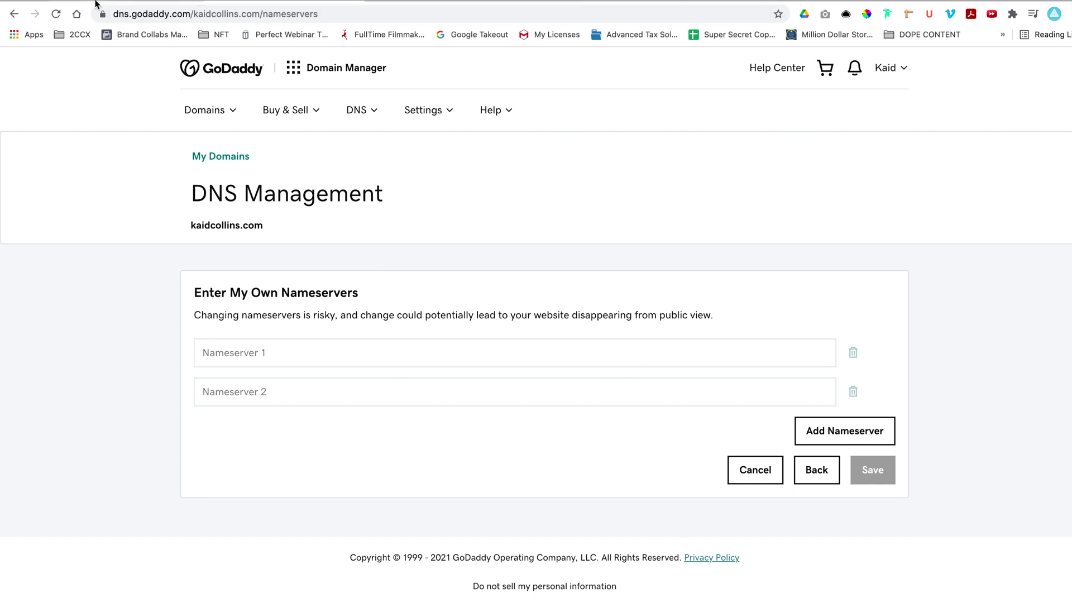
Copy ashton.ns.cloudflare.com from Cloudflare into GoDaddy's Nameserver 1 field.
left_click(157, 0)
triple_click(317, 353)
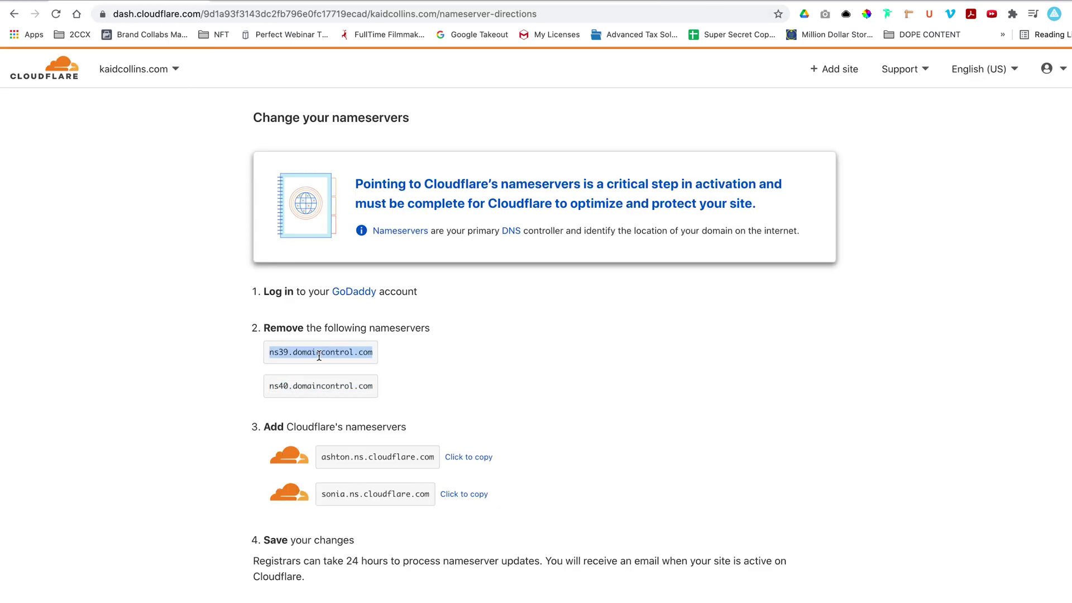
triple_click(390, 457)
left_click(461, 458)
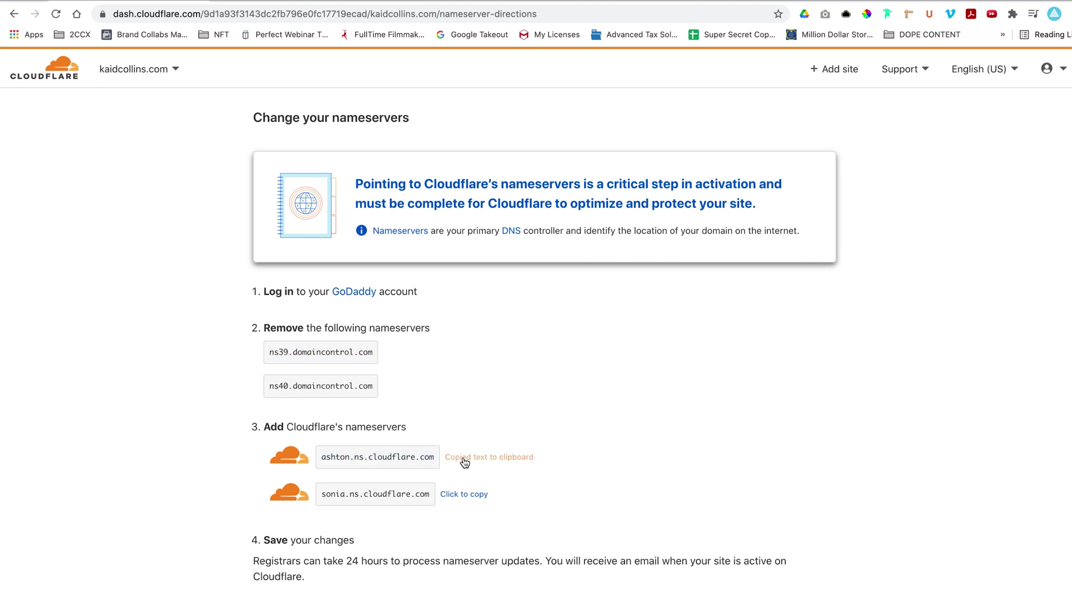
left_click(289, 1)
left_click(318, 352)
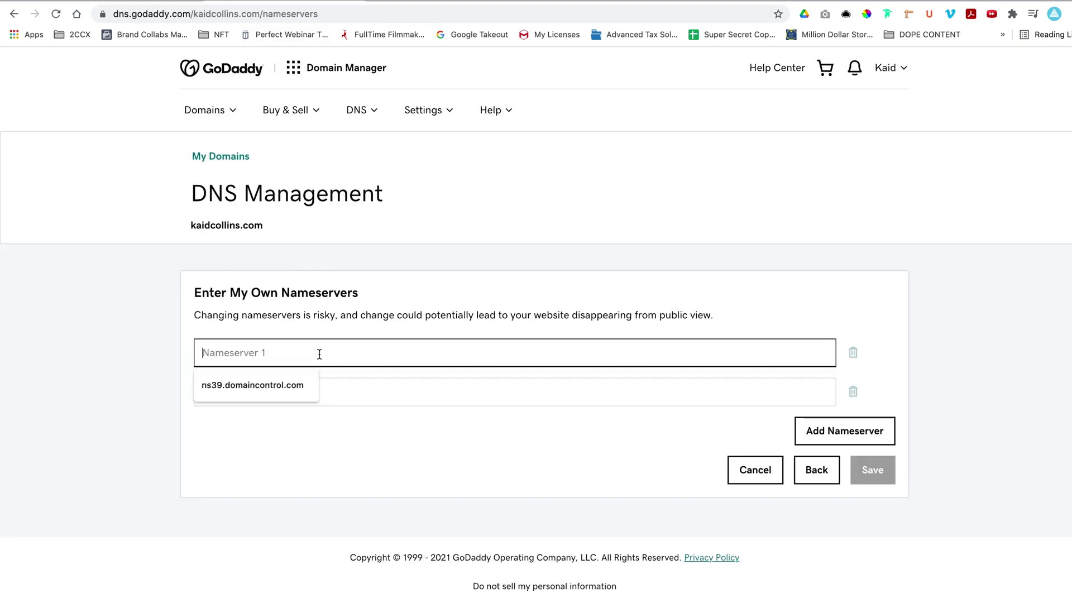
key("ctrl+v")
Paste sonia.ns.cloudflare.com into Nameserver 2 and save the nameservers.
key("ctrl+Tab")
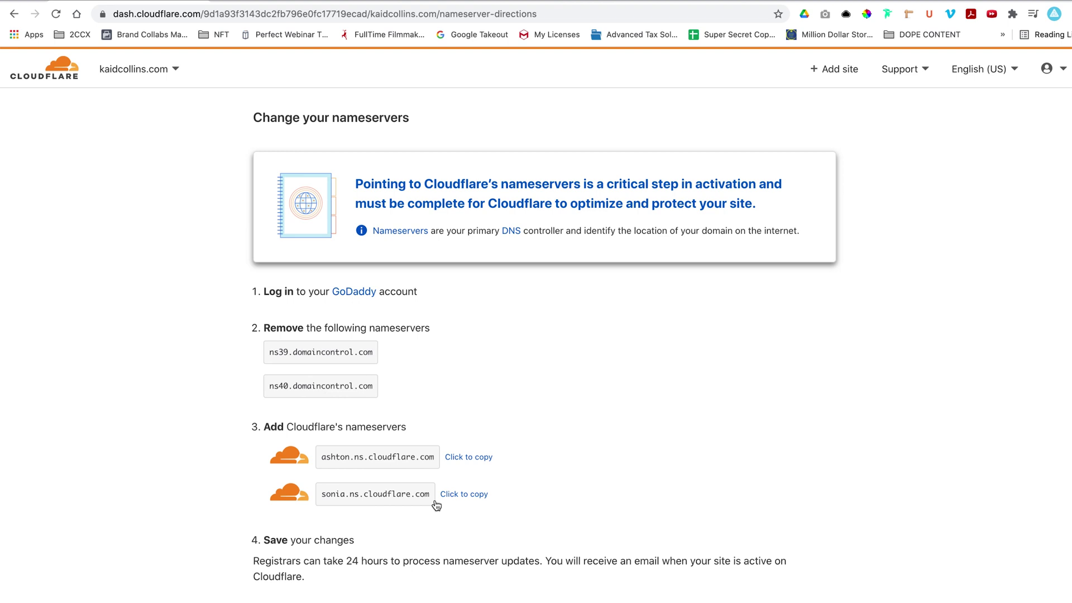
left_click(464, 495)
left_click(263, 5)
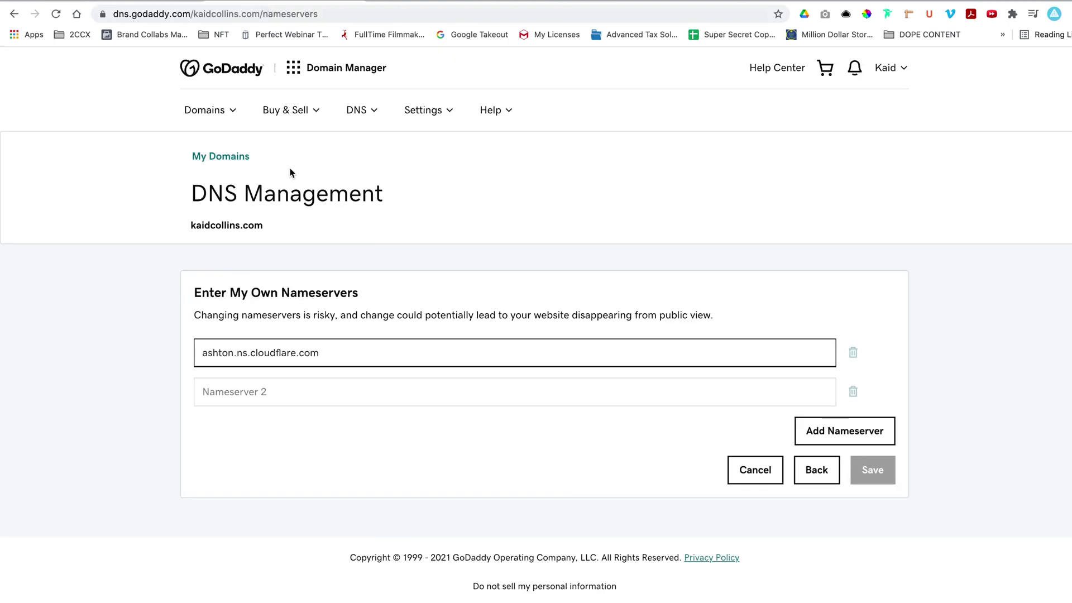
left_click(289, 389)
key("ctrl+v")
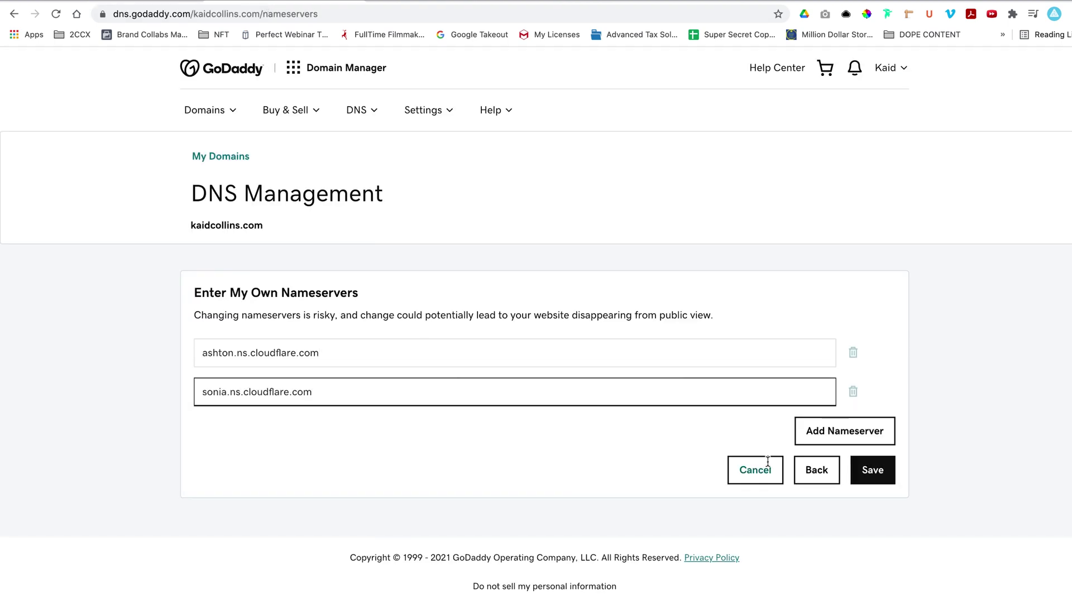
left_click(873, 469)
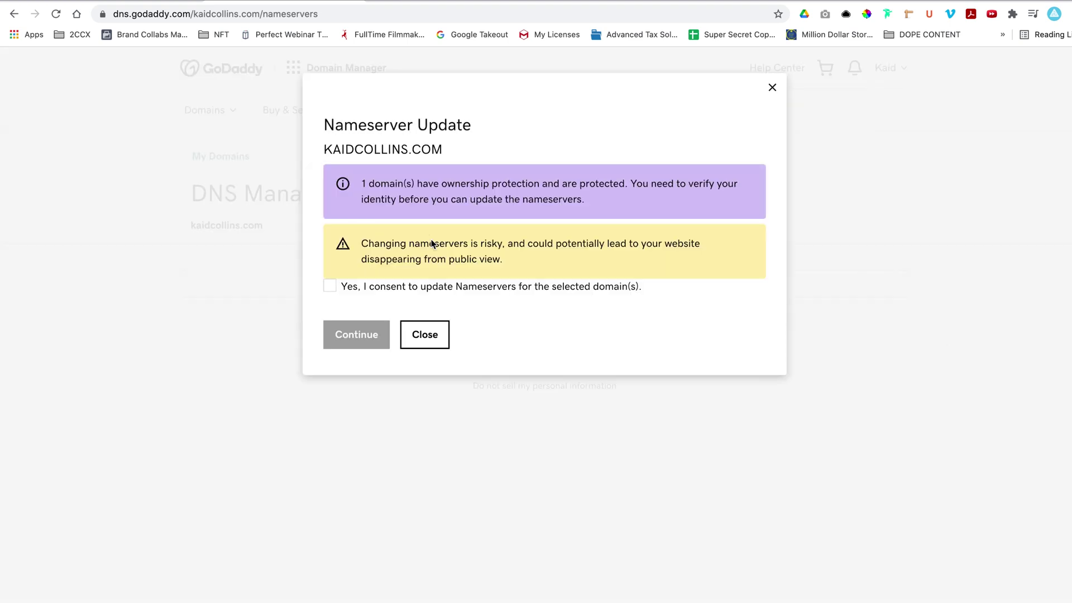
Consent to the nameserver update and confirm it with the 6-digit verification code.
left_click(331, 288)
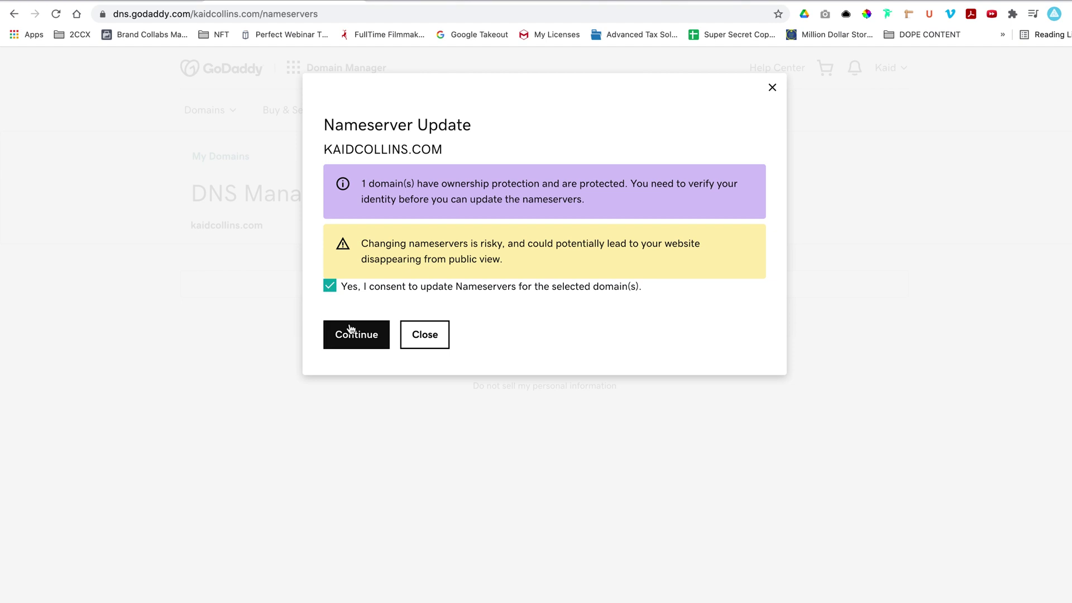
left_click(352, 330)
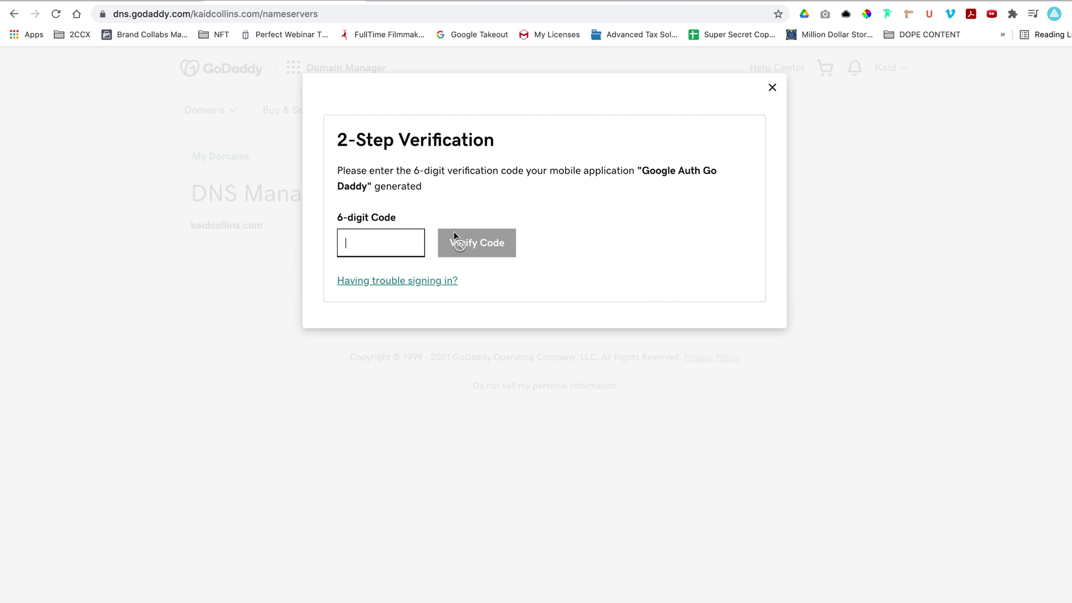
key("ctrl+v")
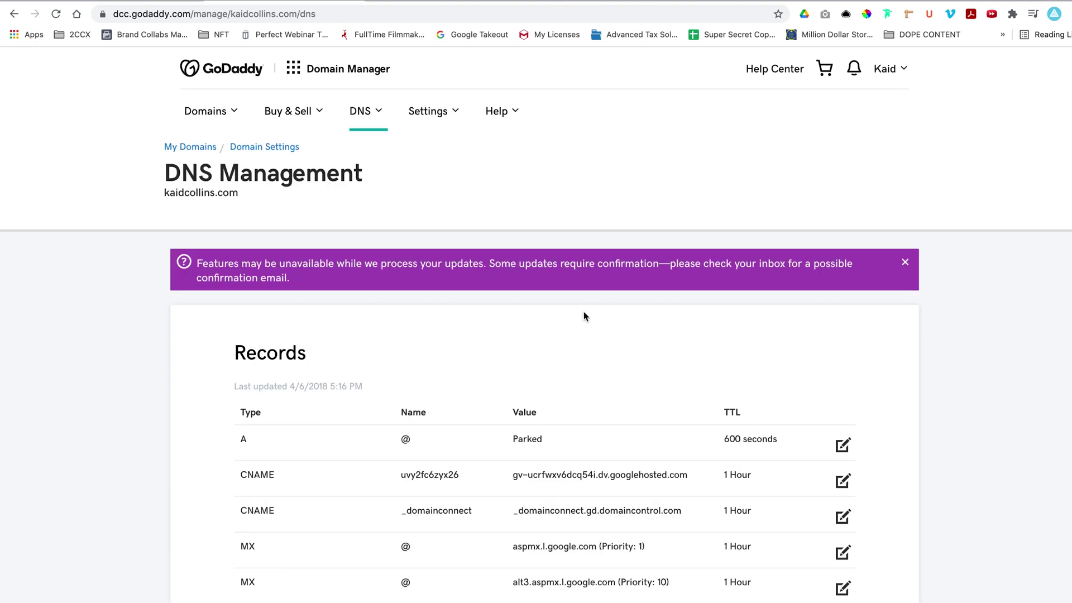
scroll(584, 314, "down", 3)
Open the free 14-day trial signup form and enter the full name.
scroll(584, 316, "down", 1)
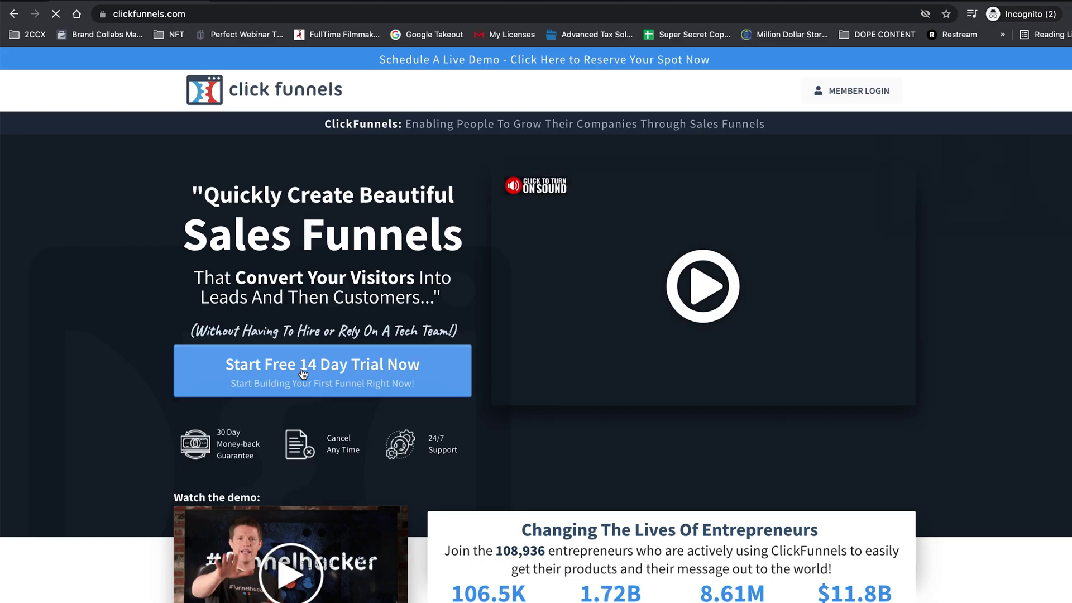
left_click(302, 372)
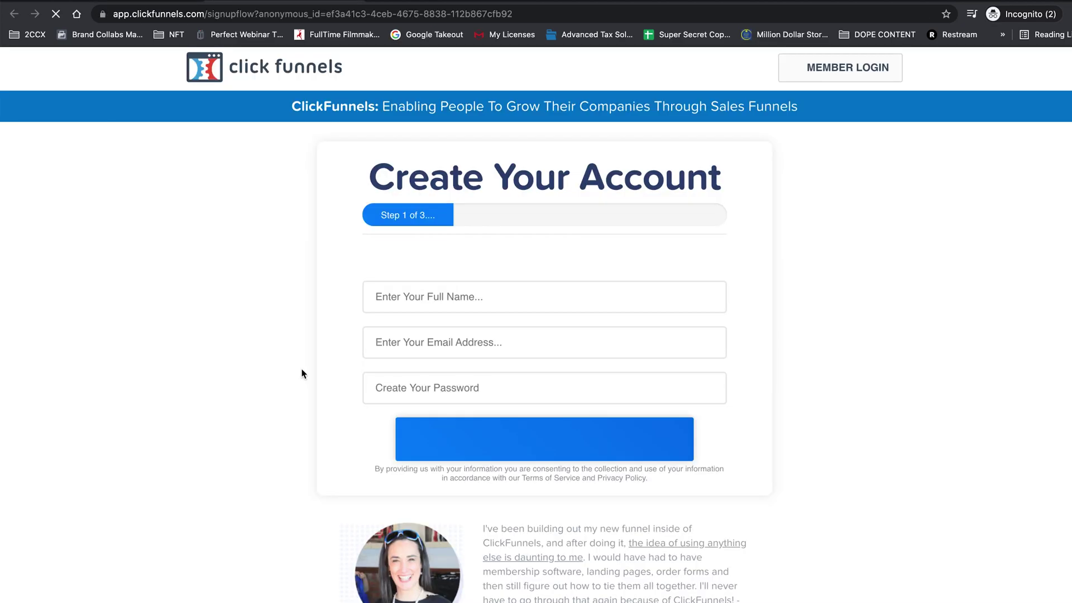
left_click(474, 321)
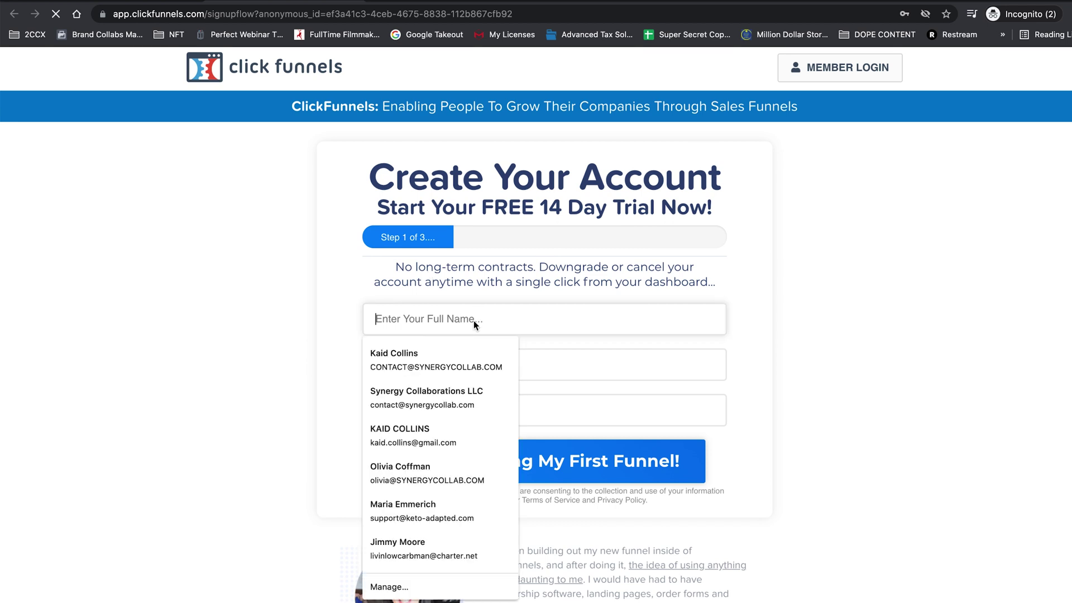
type("Synergy Collab")
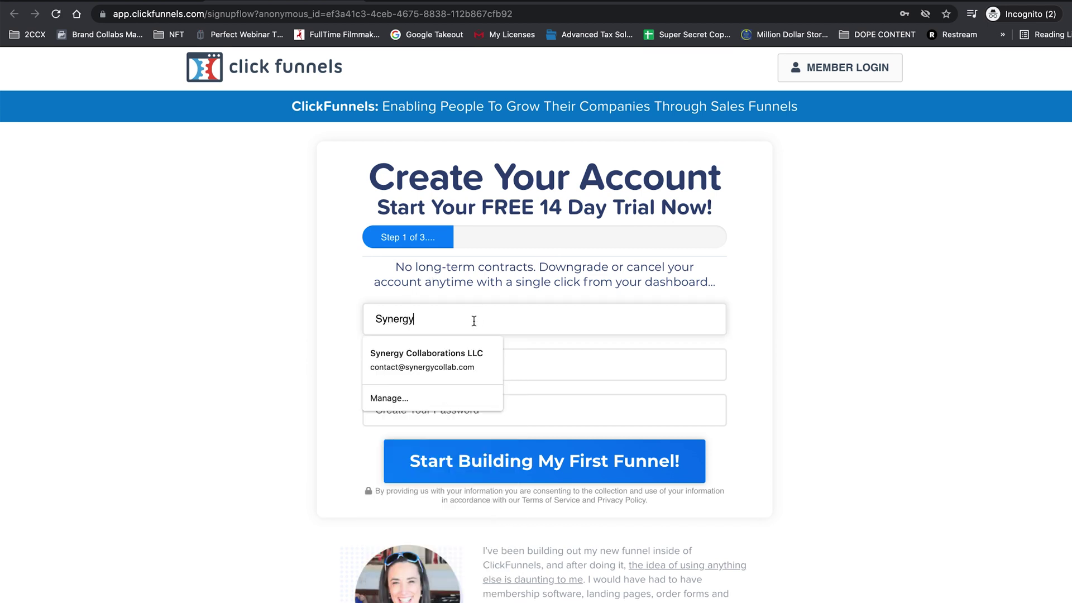
key("Tab")
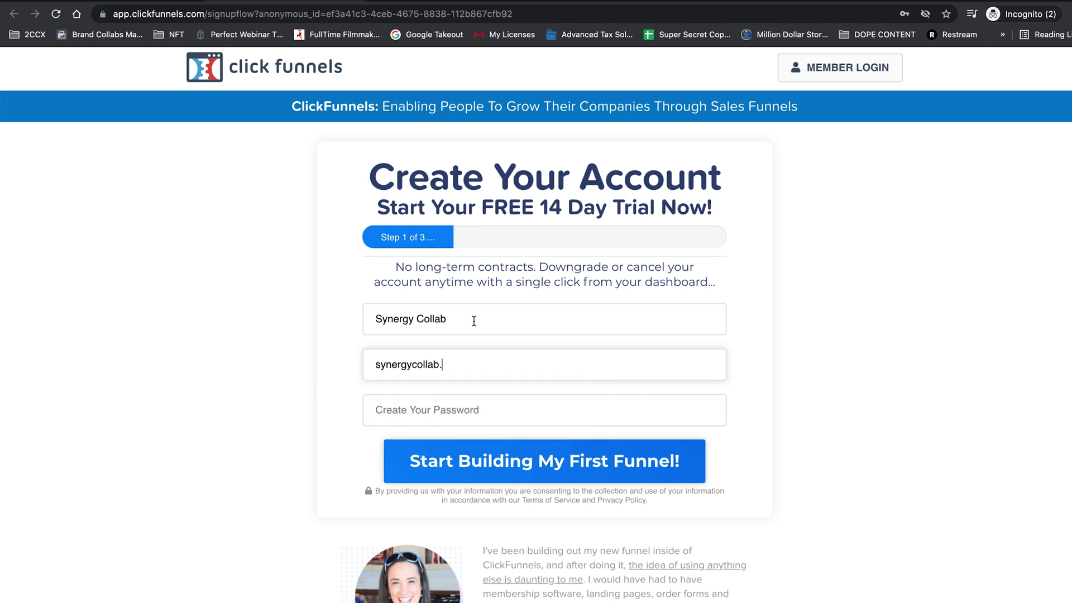
Enter the Gmail address and account password, then submit the trial signup.
left_click(480, 407)
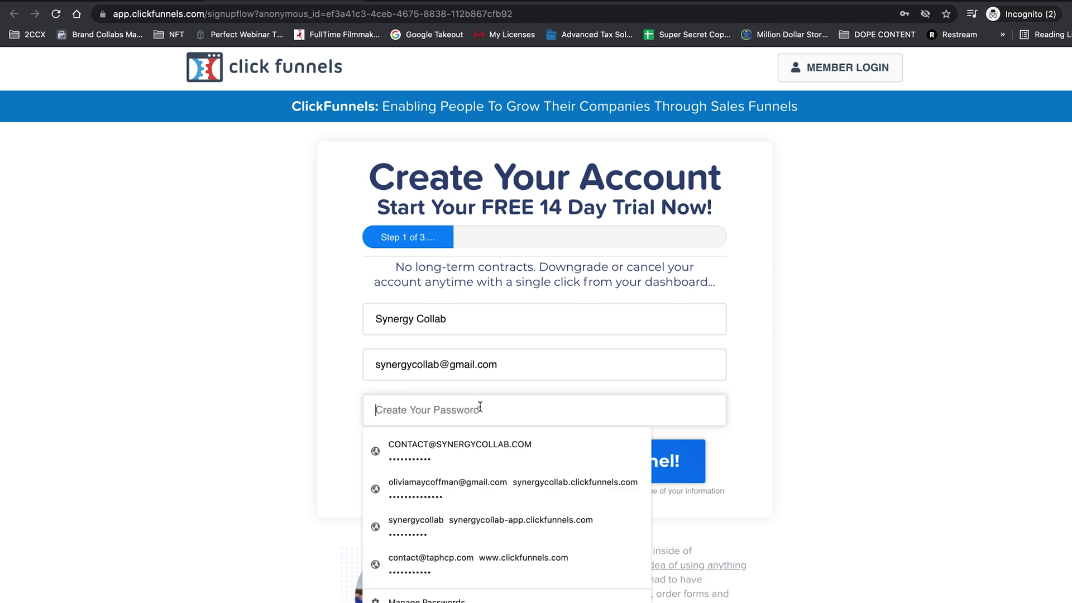
type("•••••••••••")
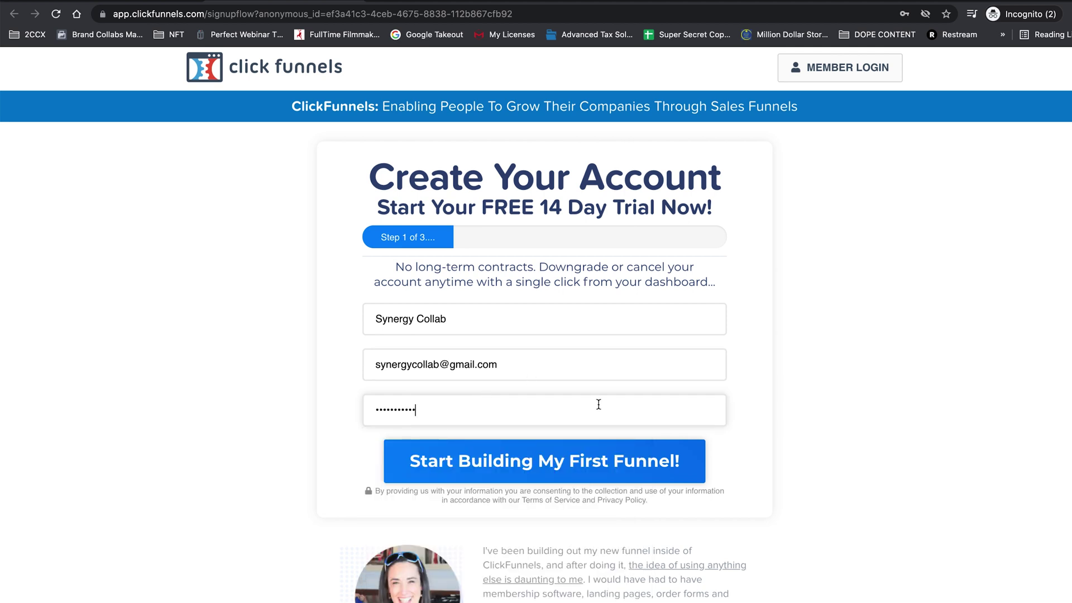
left_click(613, 462)
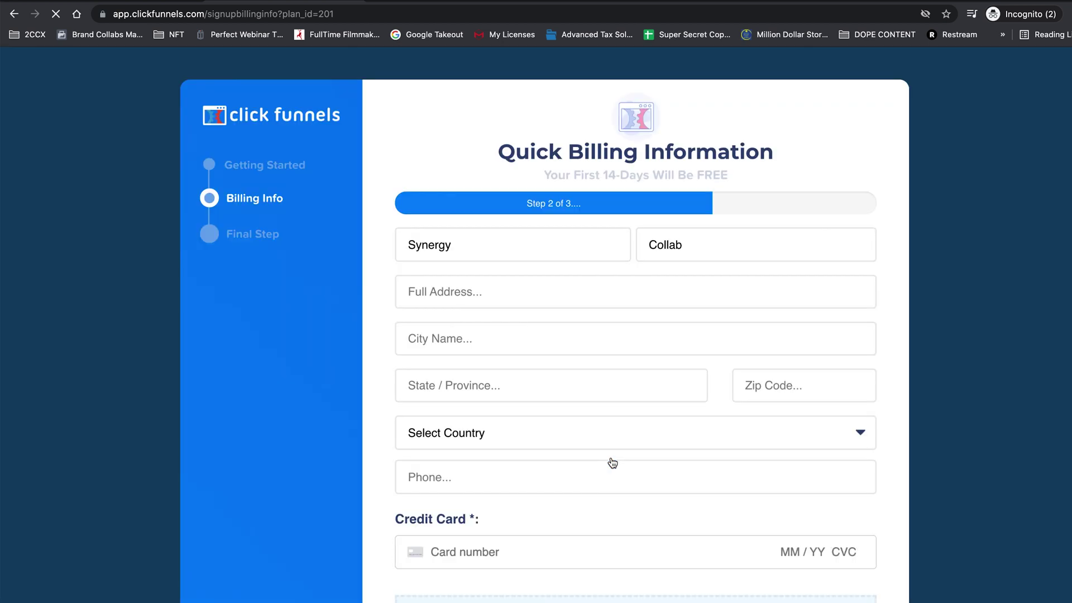
scroll(612, 462, "down", 3)
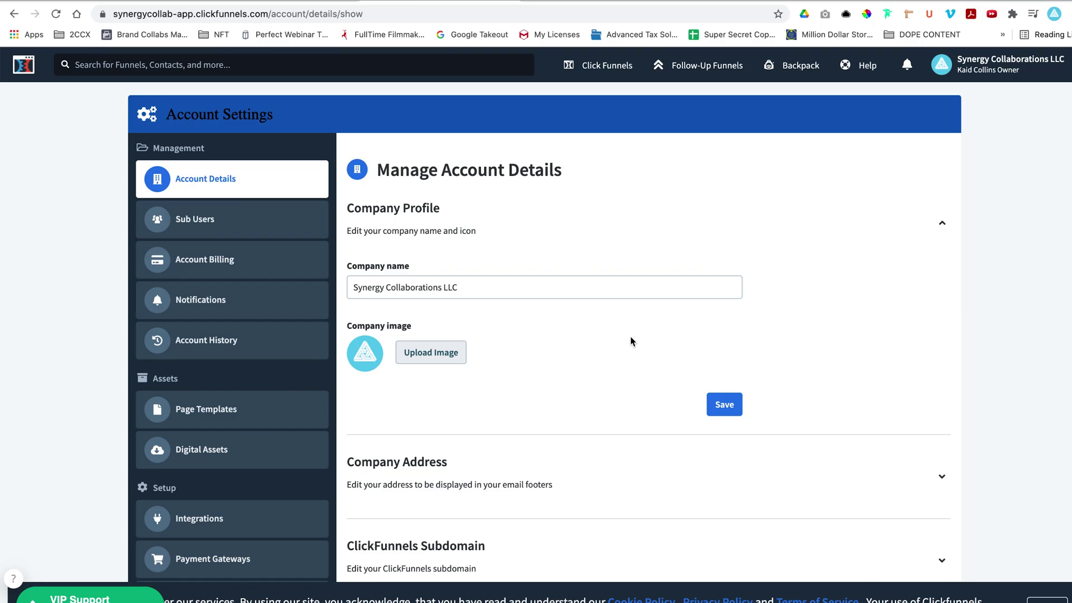
From Account Settings' Domains, start adding a new domain and choose connecting an owned one.
scroll(223, 554, "down", 3)
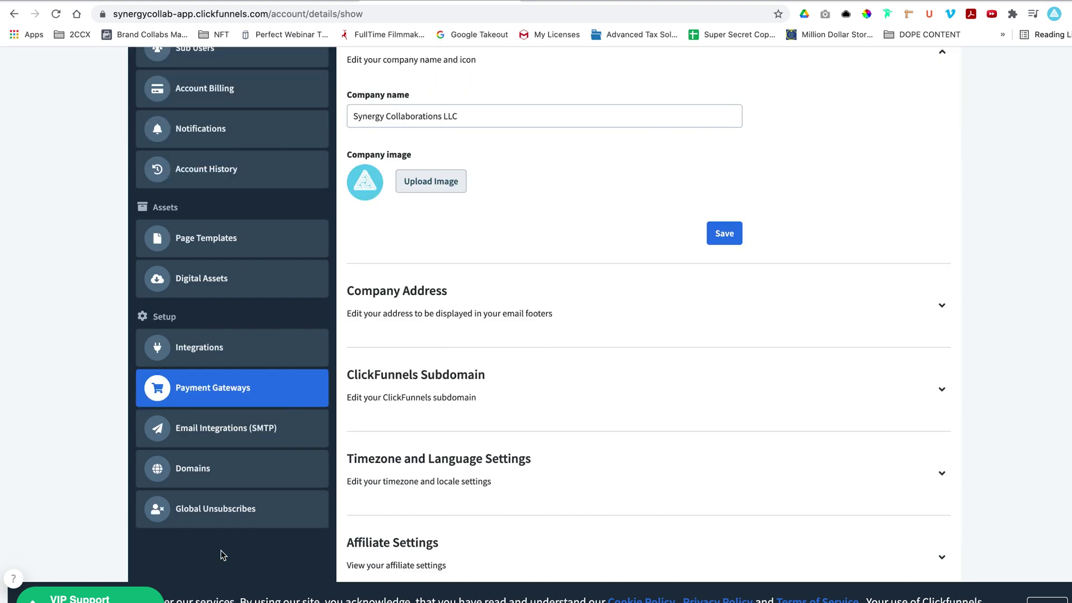
scroll(222, 554, "down", 1)
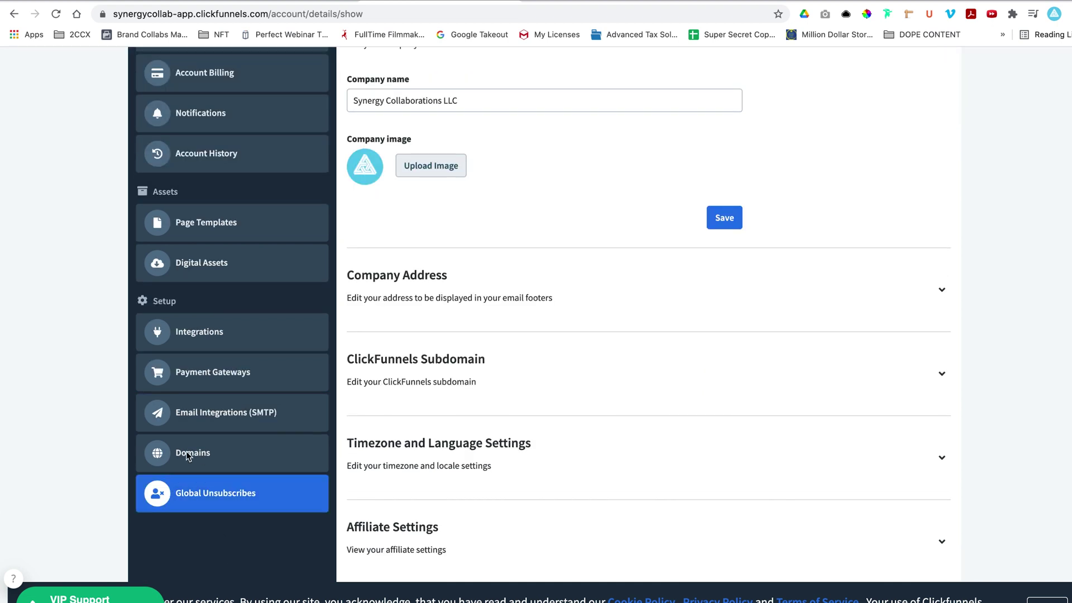
left_click(188, 455)
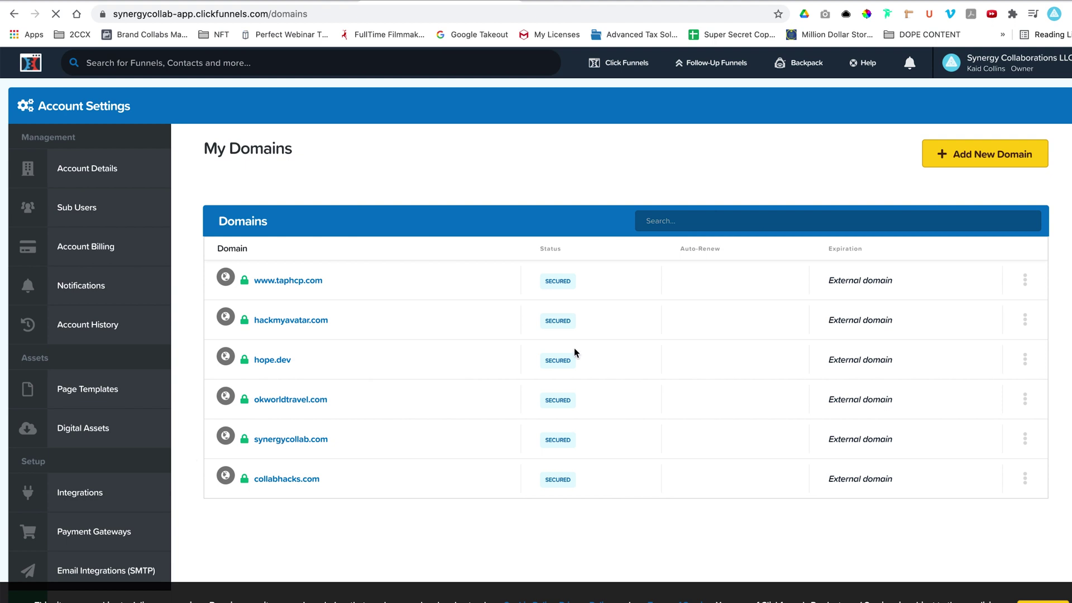
left_click(977, 155)
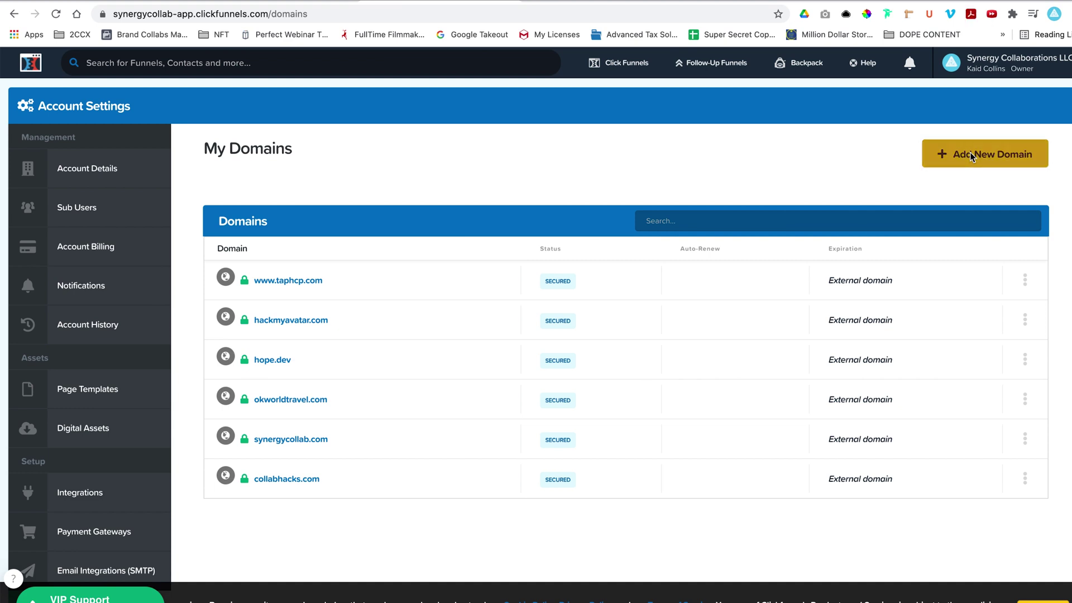
left_click(970, 153)
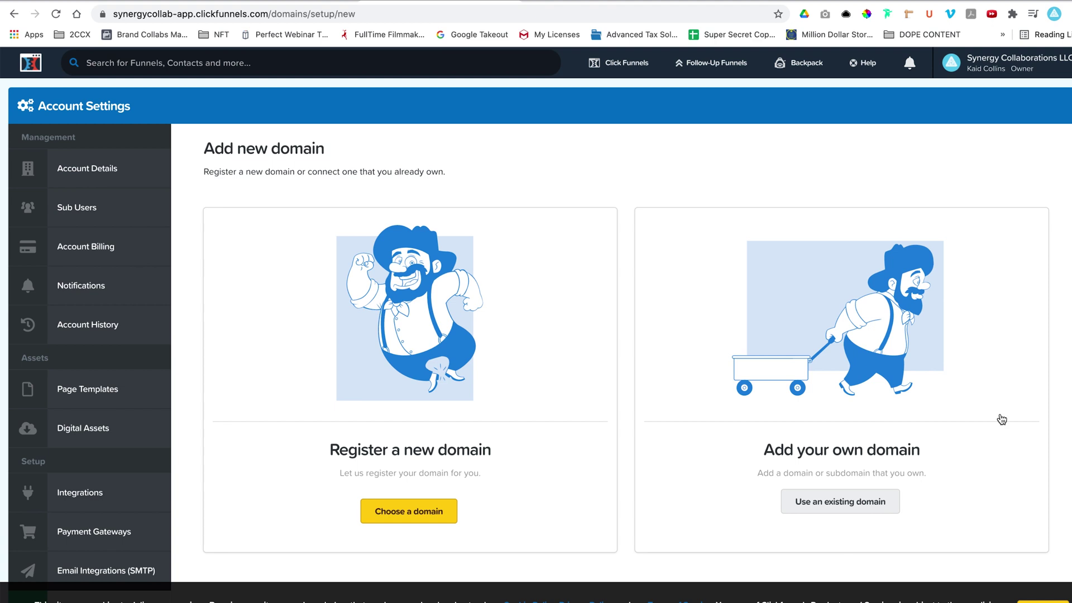
left_click(843, 500)
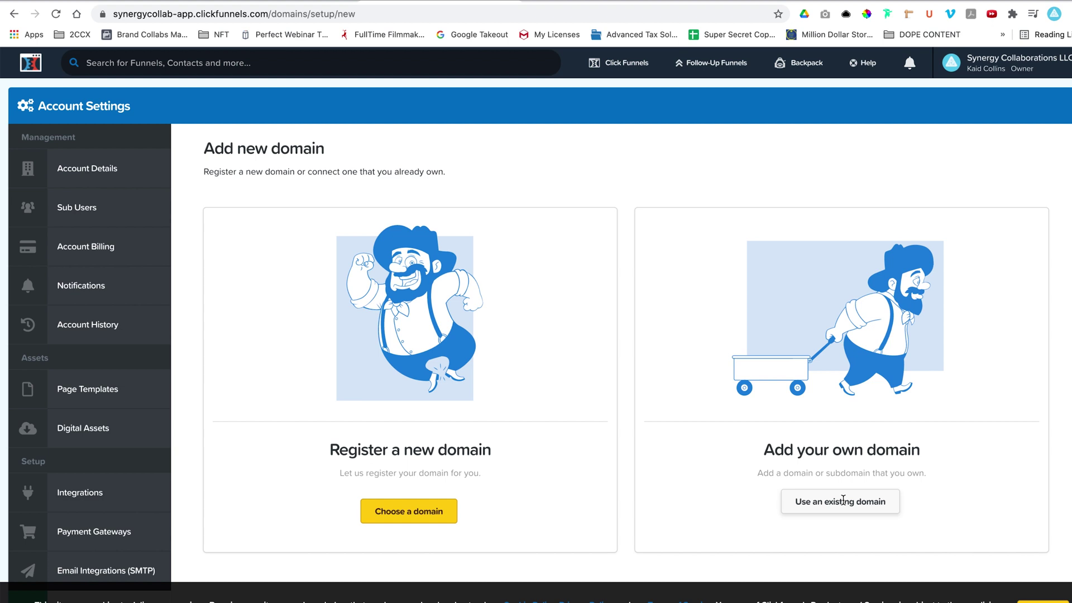
Open the existing-domain form and tick 'This domain is registered on Cloudflare'.
left_click(843, 501)
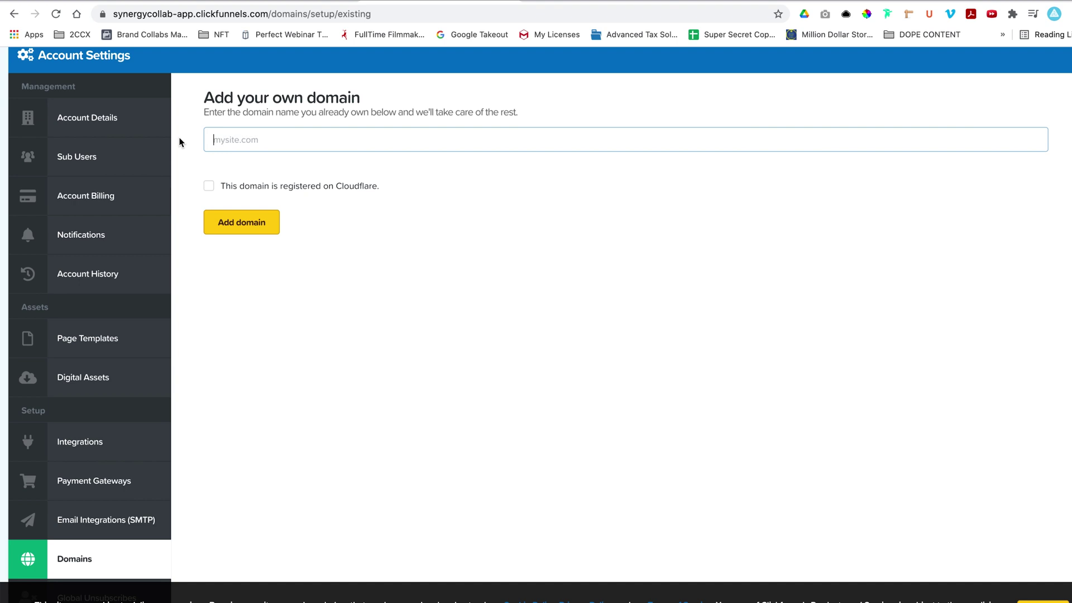
left_click(213, 189)
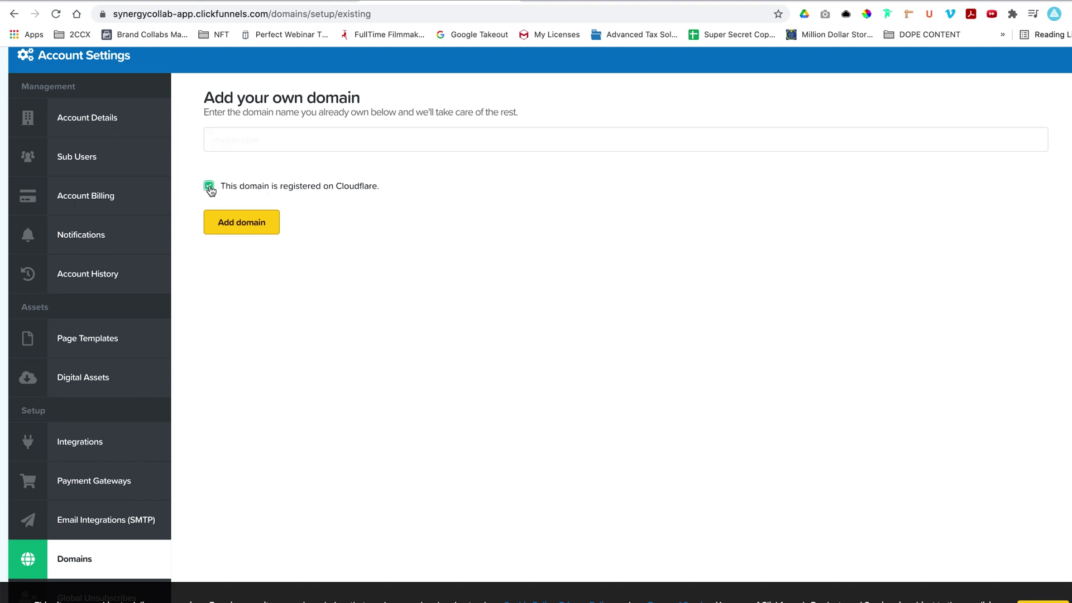
left_click(251, 230)
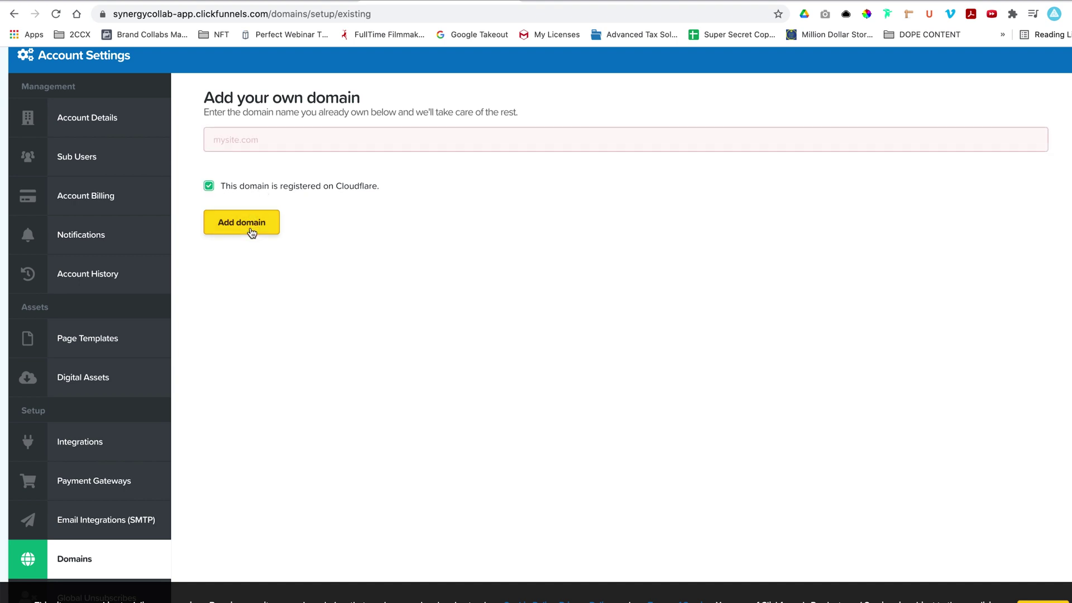
Add kaidcollins.com as the domain and copy the target.clickfunnels.com CNAME target.
left_click(259, 139)
type("www.")
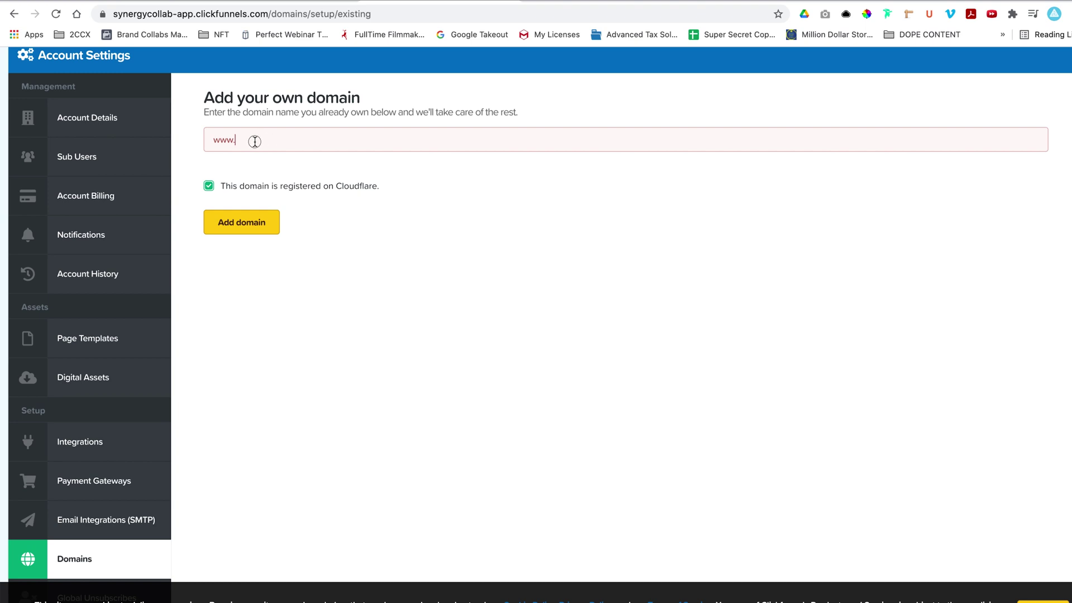
key("super+a")
type("kaidcollins.com")
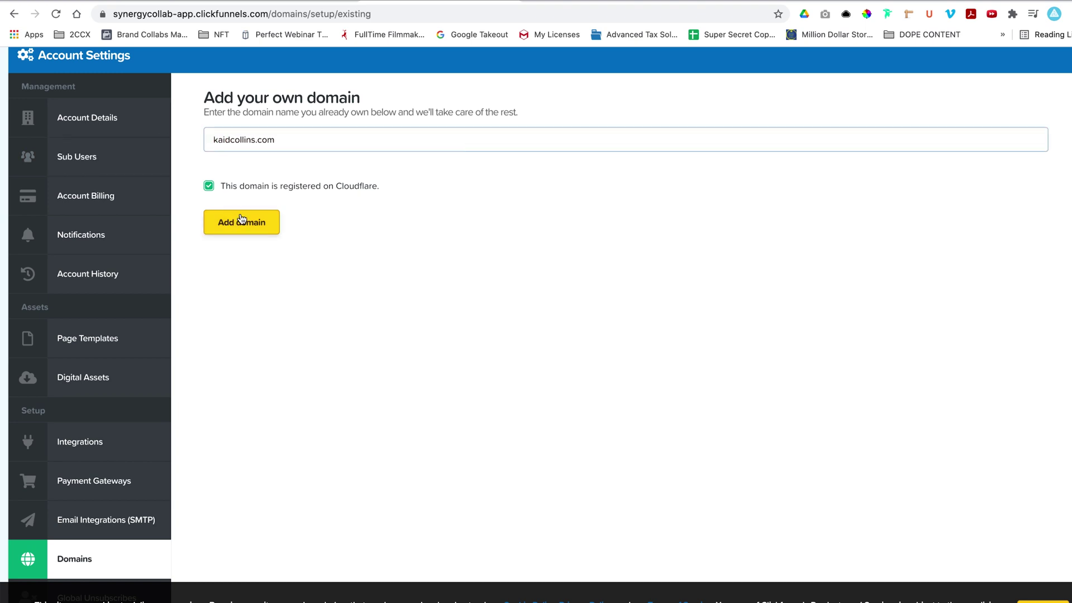
left_click(241, 219)
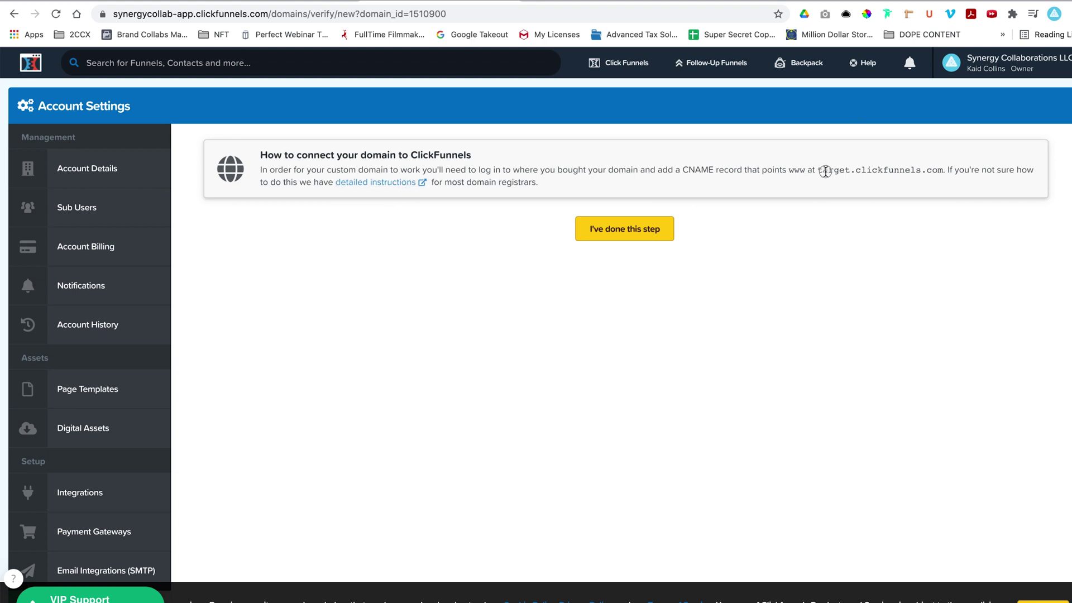
left_click_drag(943, 168, 816, 169)
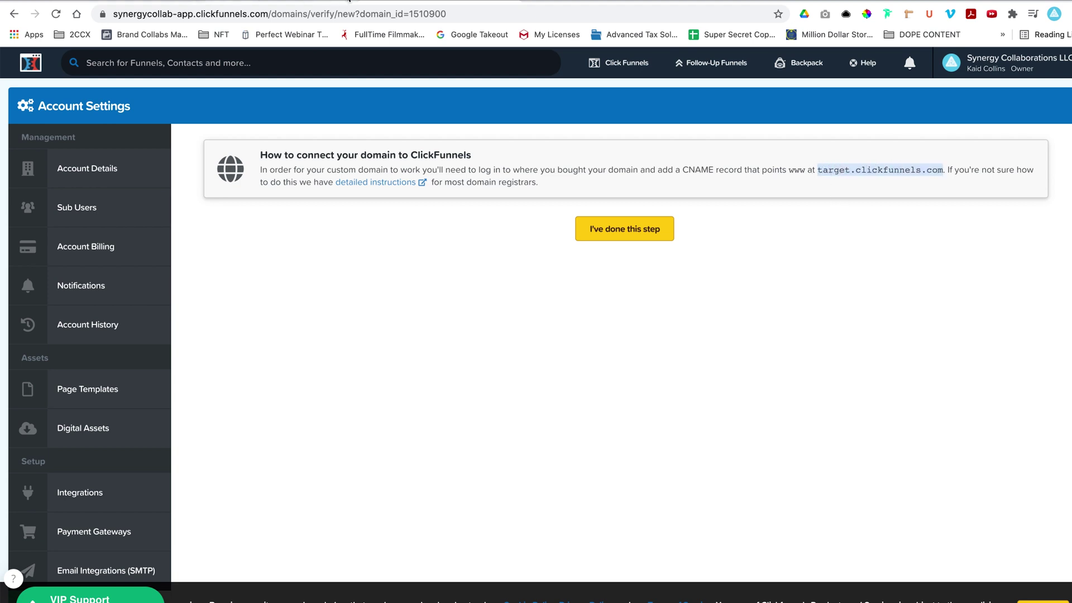
left_click(154, 0)
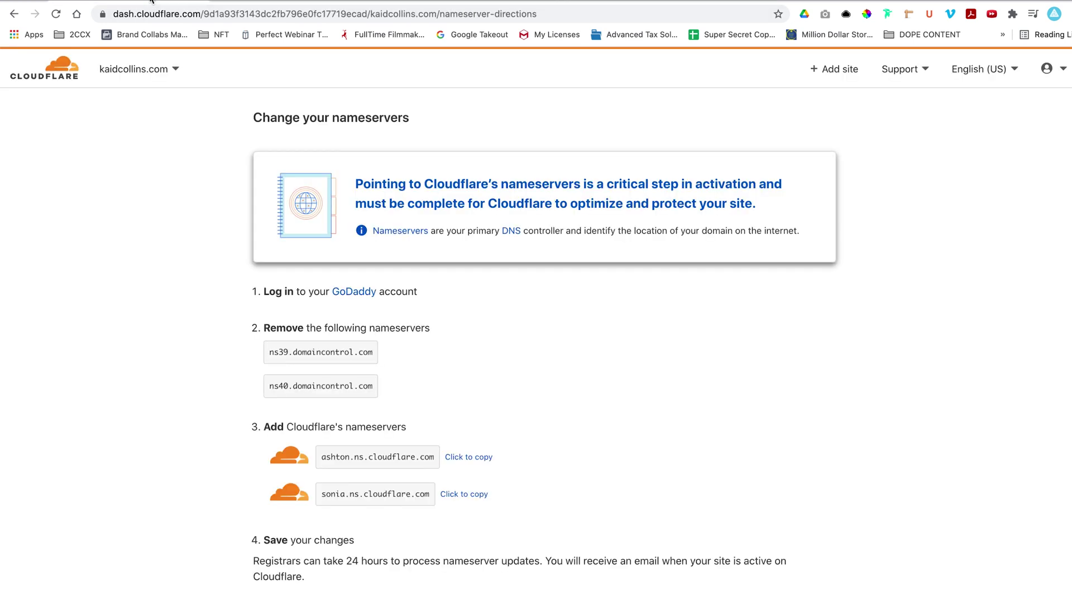
Confirm the nameservers were changed, skip the quick start guide, and request a nameserver recheck.
scroll(433, 363, "down", 1)
left_click(349, 597)
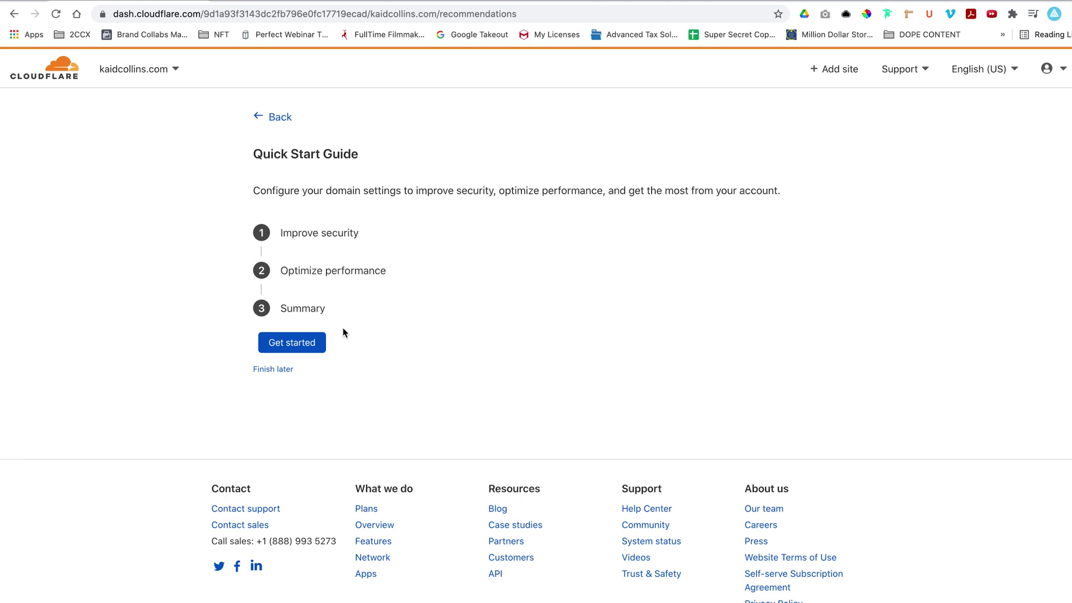
left_click(269, 369)
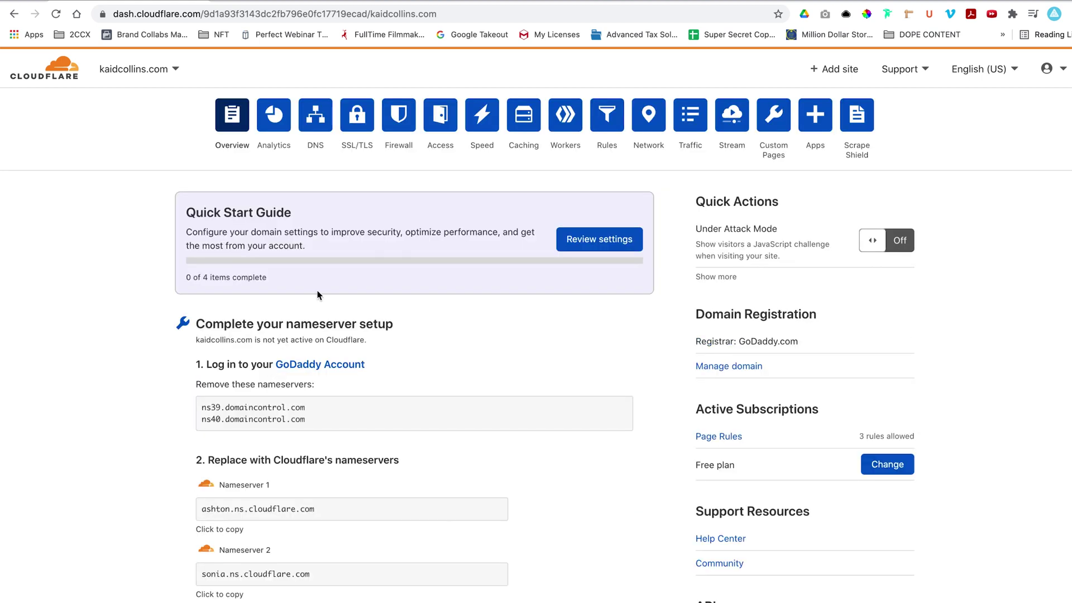
scroll(341, 292, "down", 2)
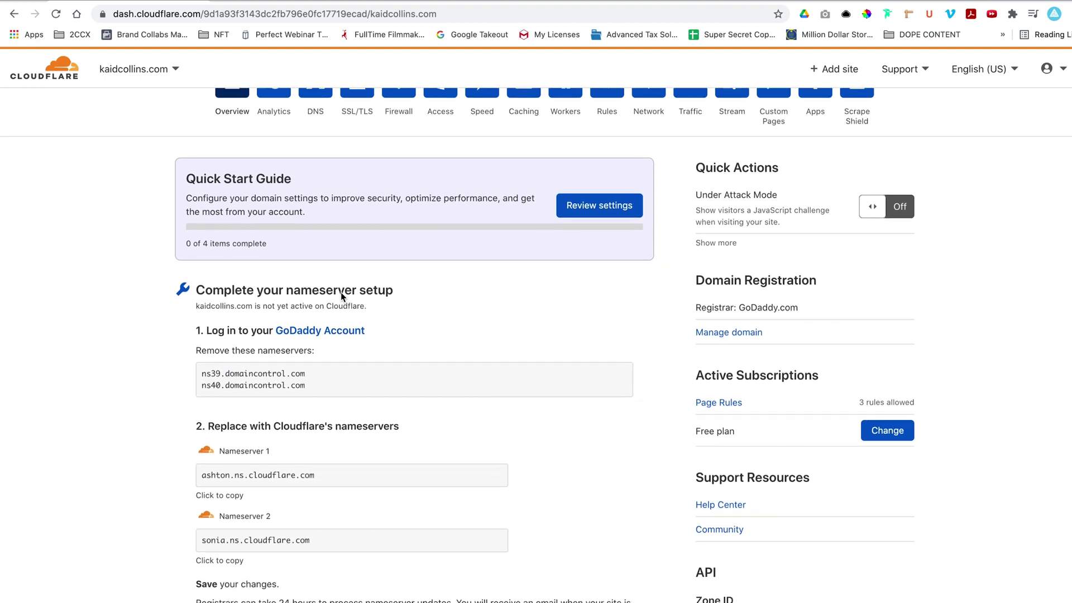
scroll(340, 292, "down", 4)
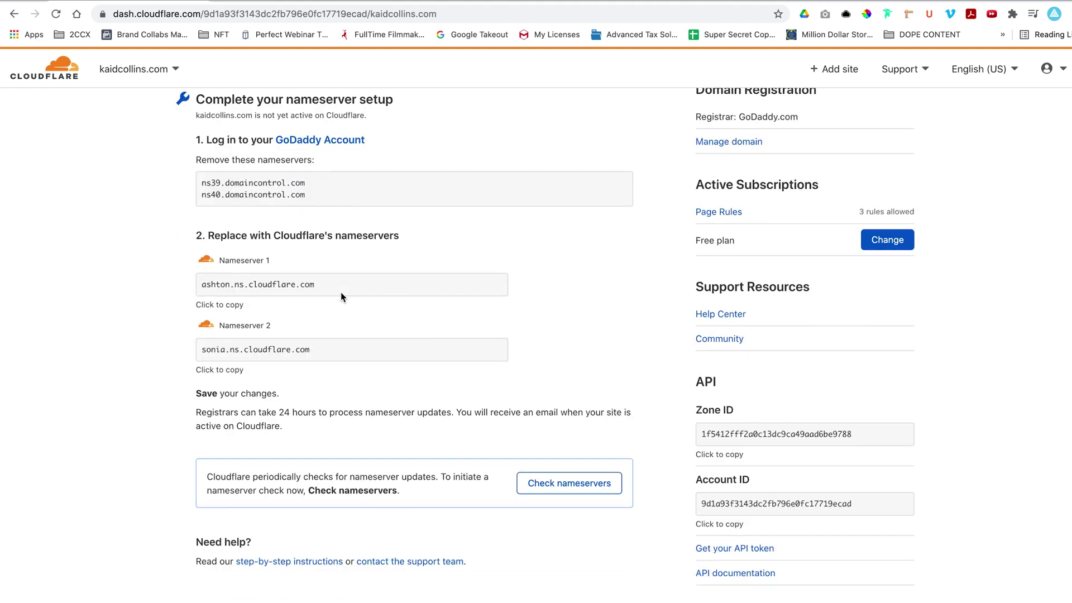
left_click(554, 488)
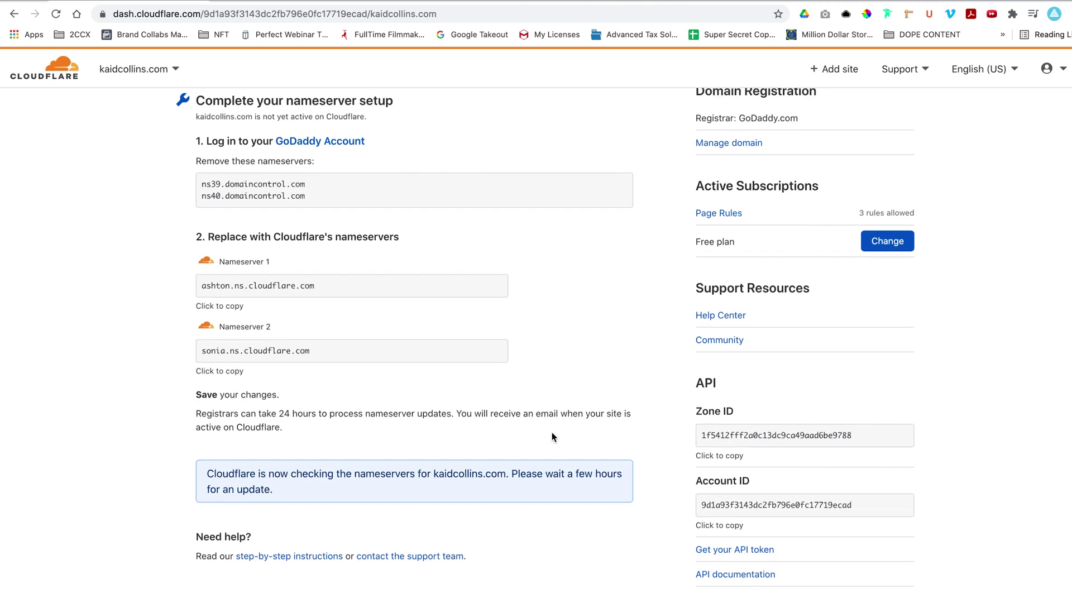
Review the kaidcollins.com overview and reload it to refresh the activation status.
scroll(551, 436, "up", 1)
scroll(552, 432, "up", 2)
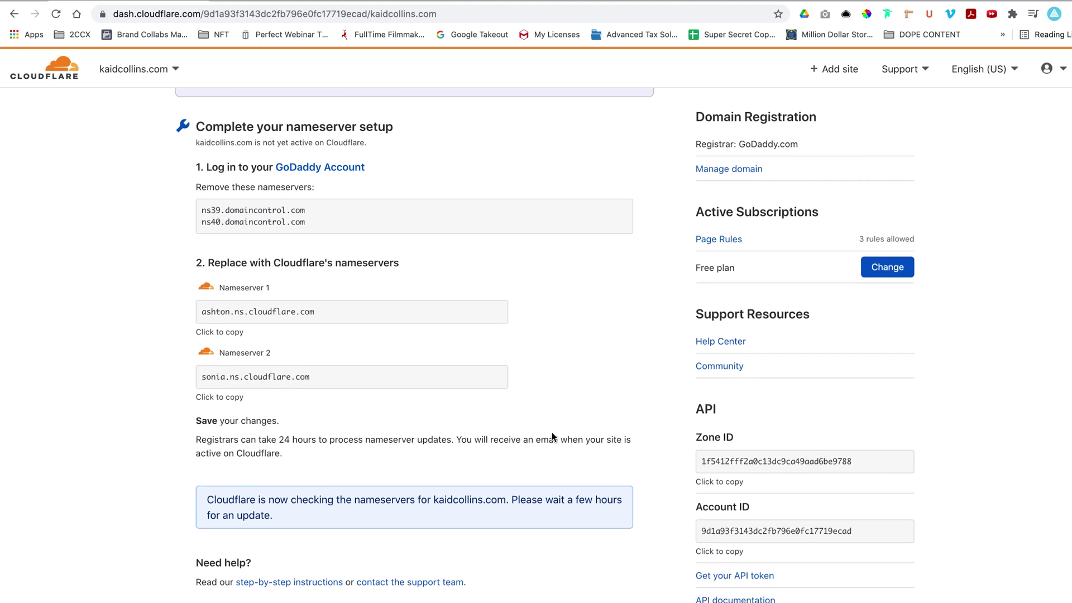
scroll(552, 436, "up", 2)
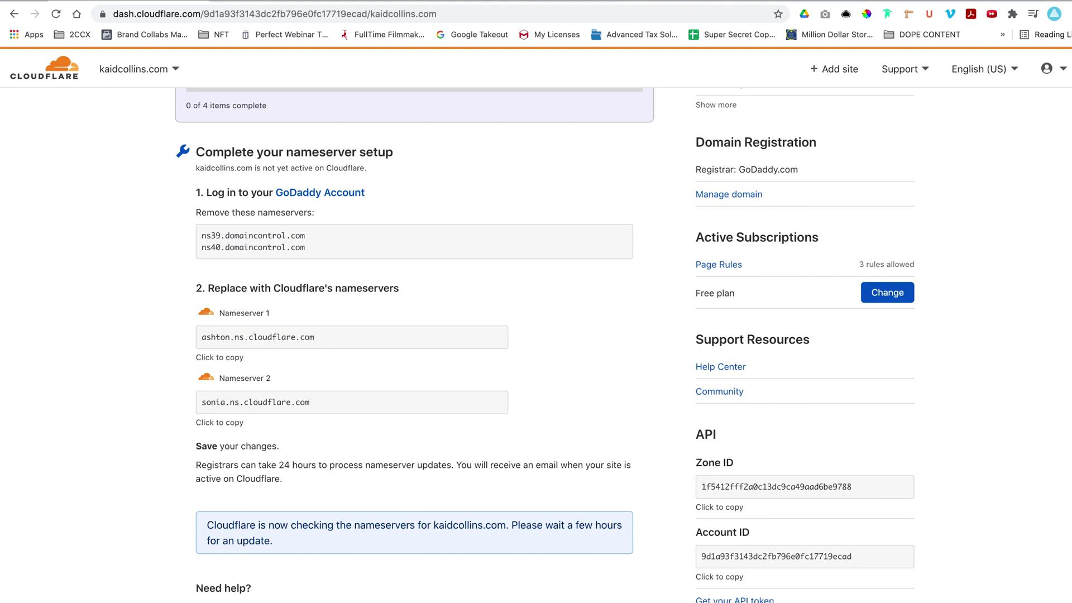
scroll(450, 321, "up", 10)
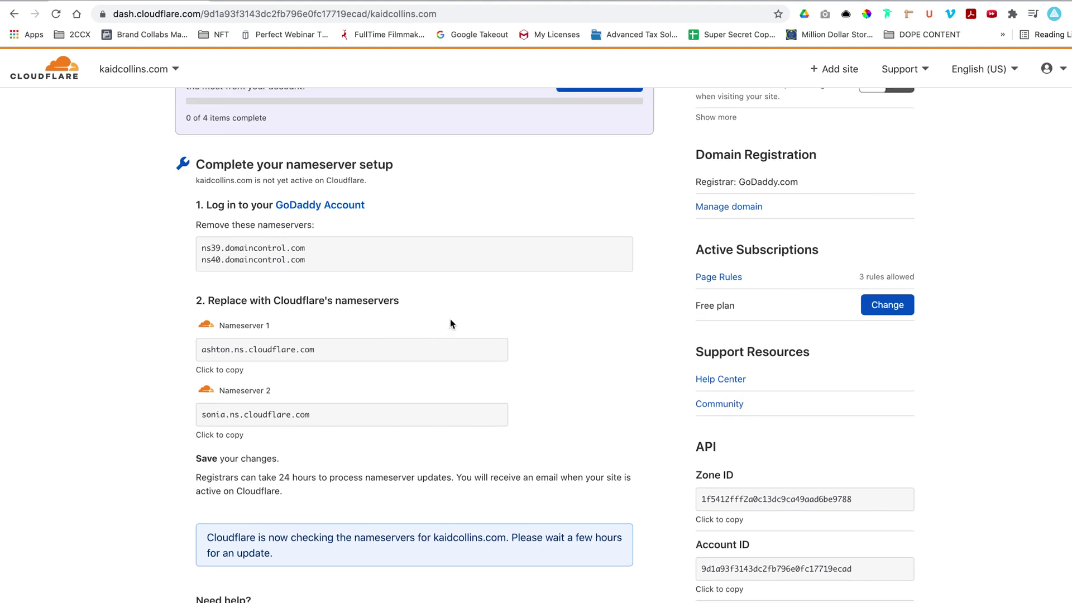
scroll(451, 323, "down", 10)
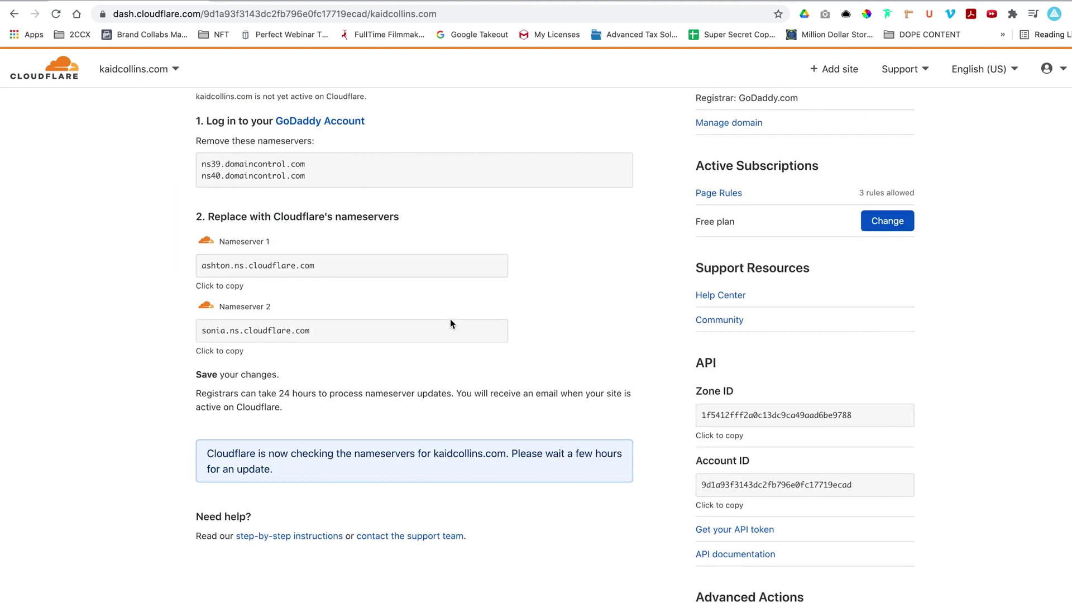
scroll(420, 469, "up", 12)
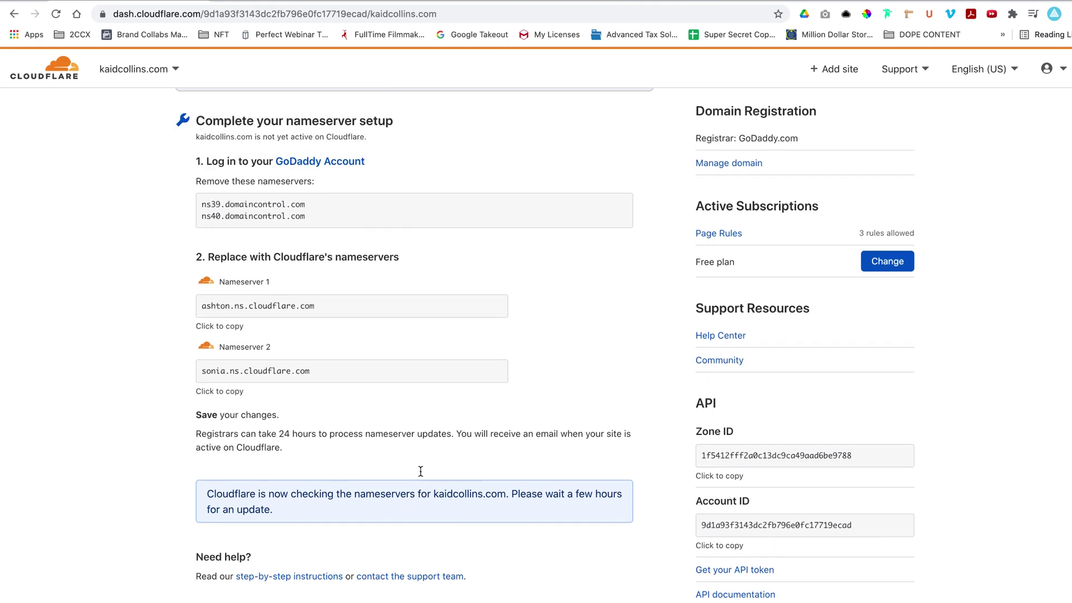
scroll(421, 471, "down", 1)
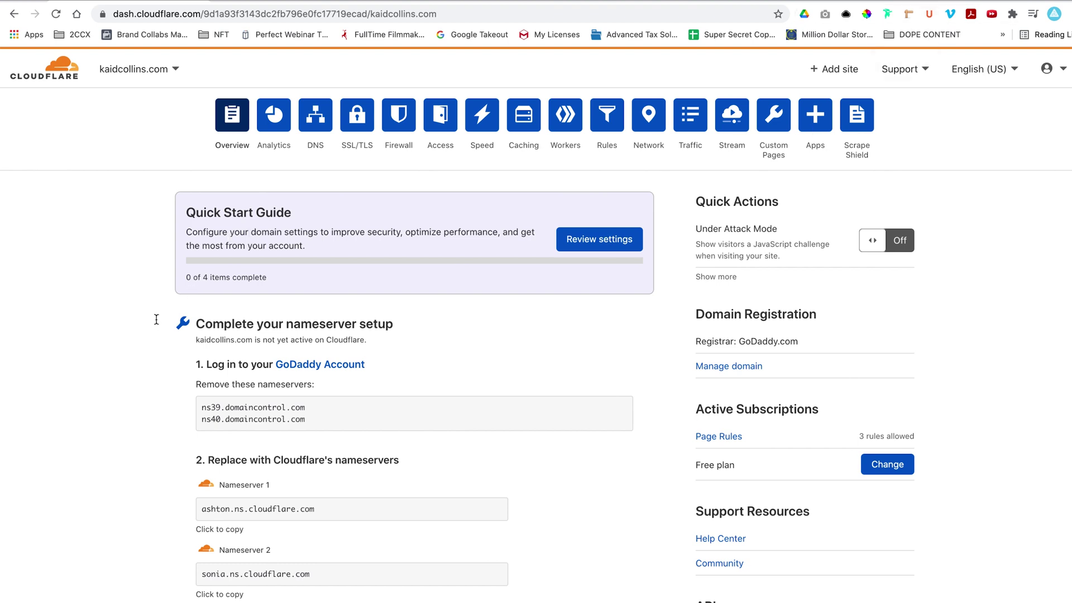
scroll(155, 325, "down", 2)
scroll(155, 324, "down", 5)
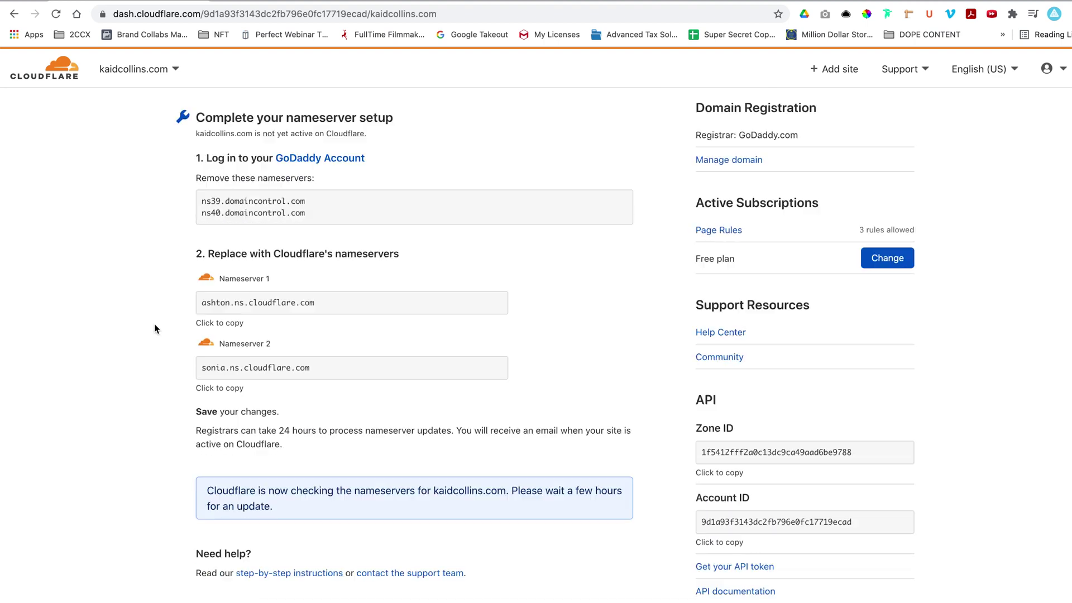
scroll(154, 325, "up", 1)
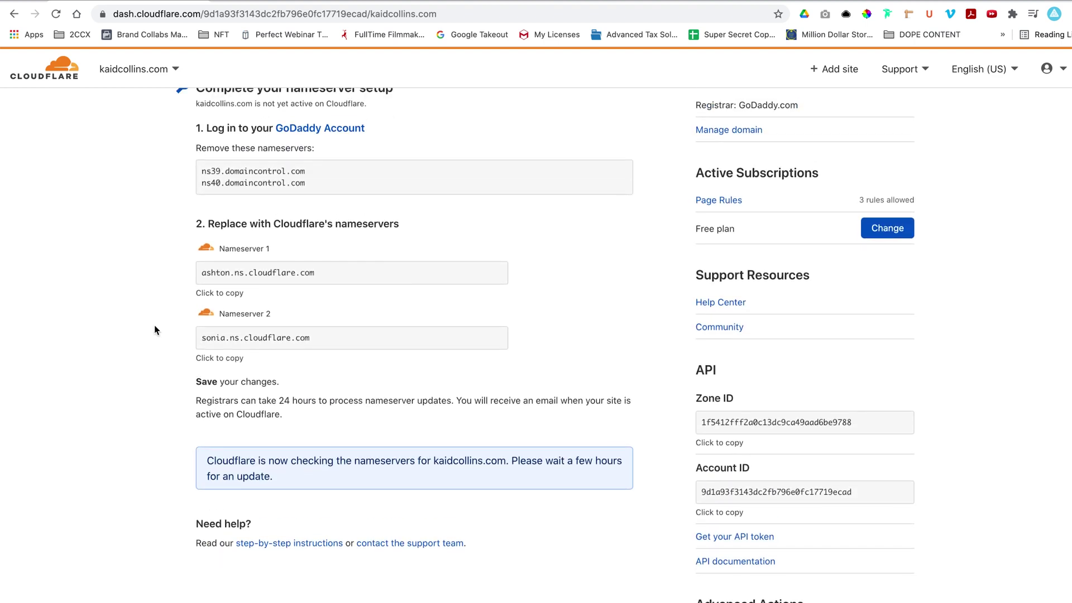
key("super+r")
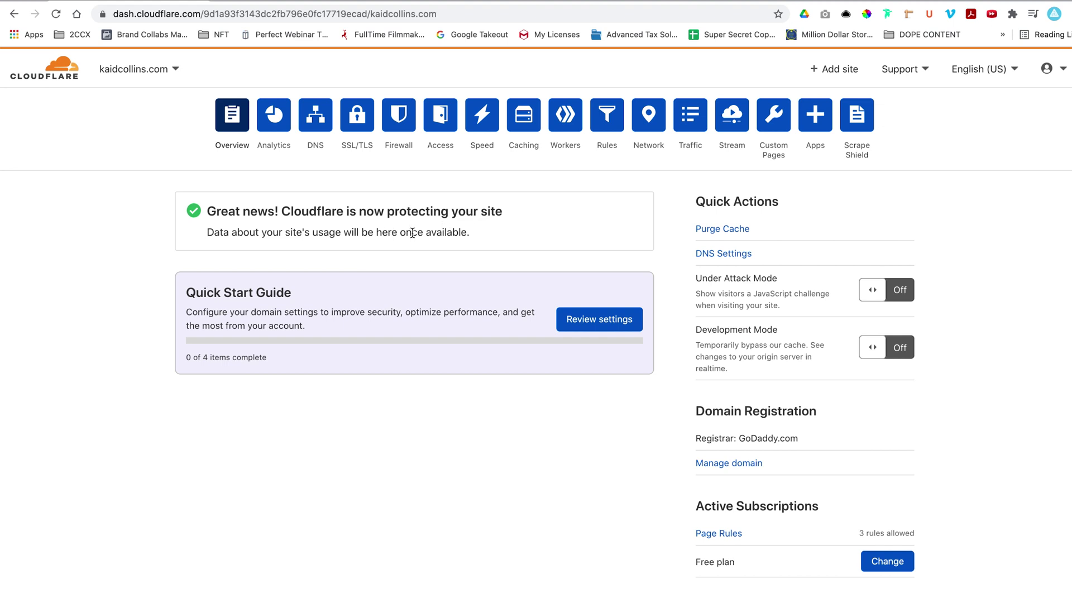
Briefly revisit the kaidcollins.com overview, then open its DNS records page.
scroll(146, 230, "down", 2)
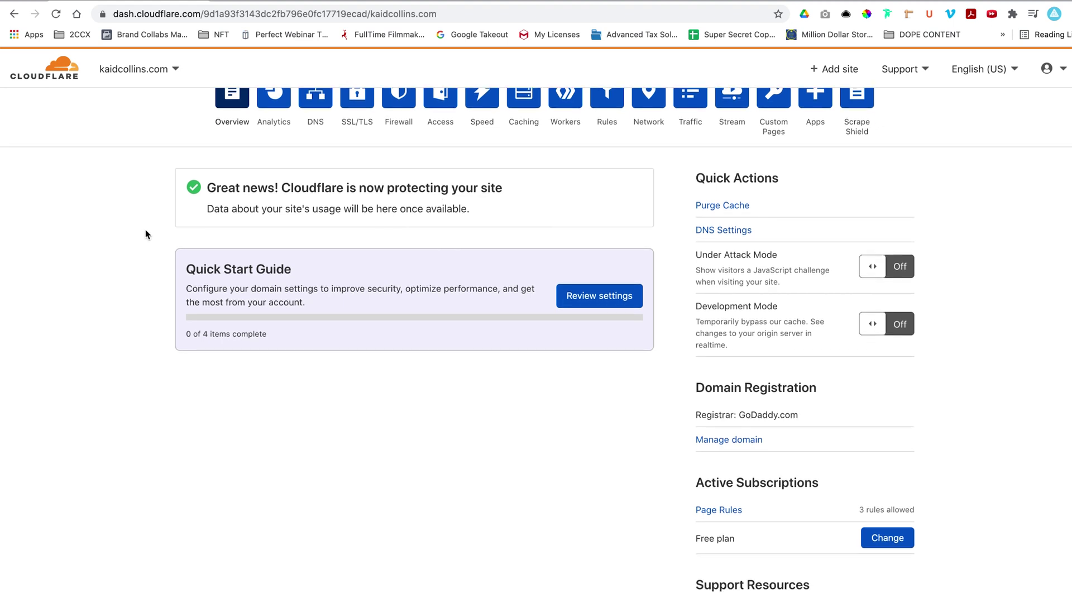
scroll(146, 229, "up", 2)
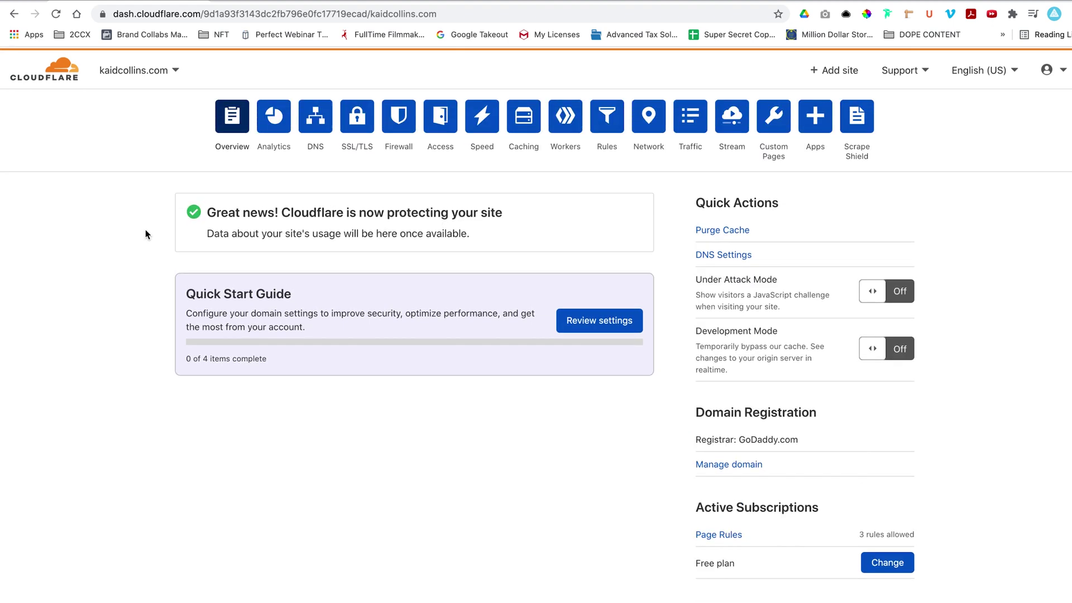
left_click(320, 121)
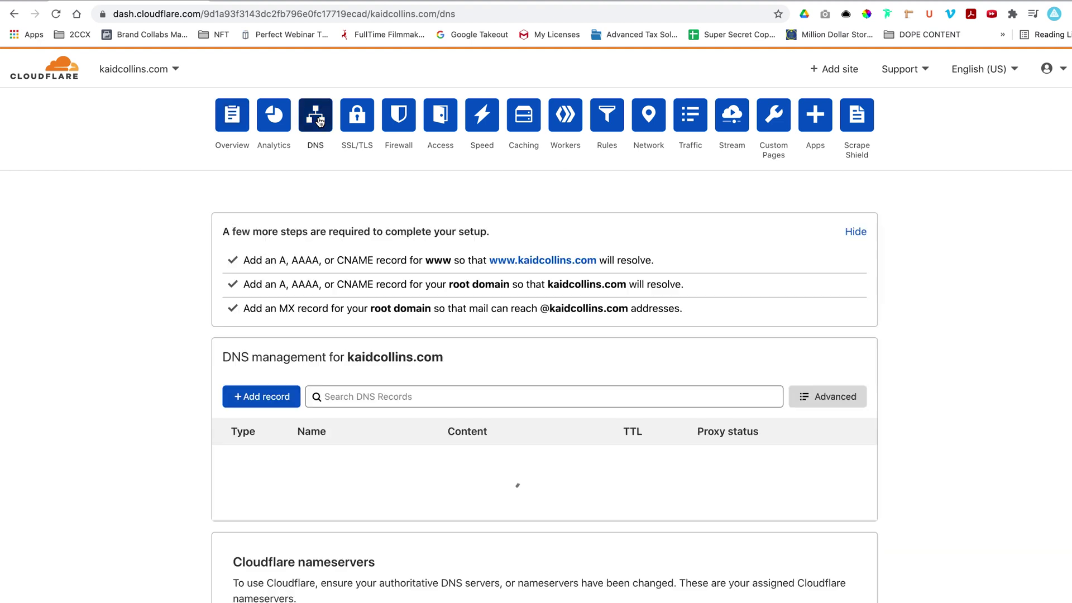
left_click(224, 133)
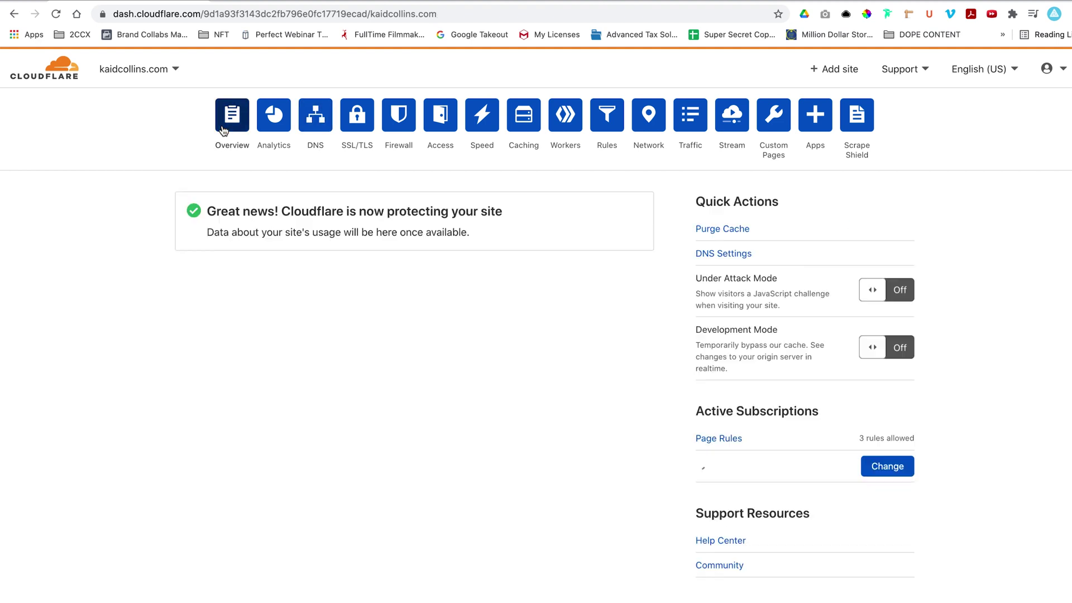
scroll(169, 222, "down", 7)
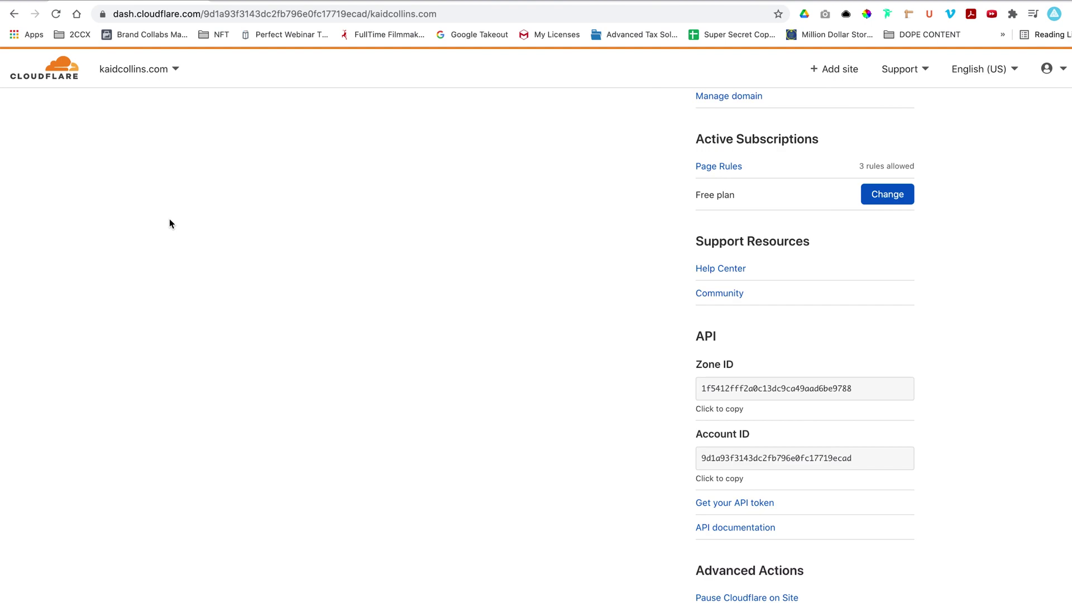
scroll(170, 222, "down", 3)
scroll(169, 222, "up", 10)
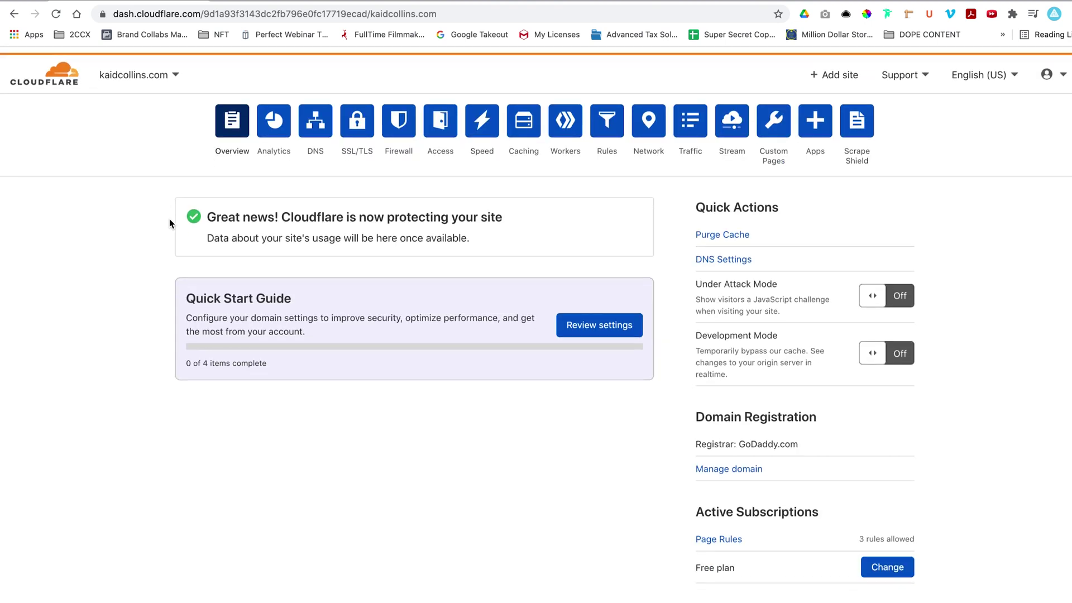
left_click(314, 123)
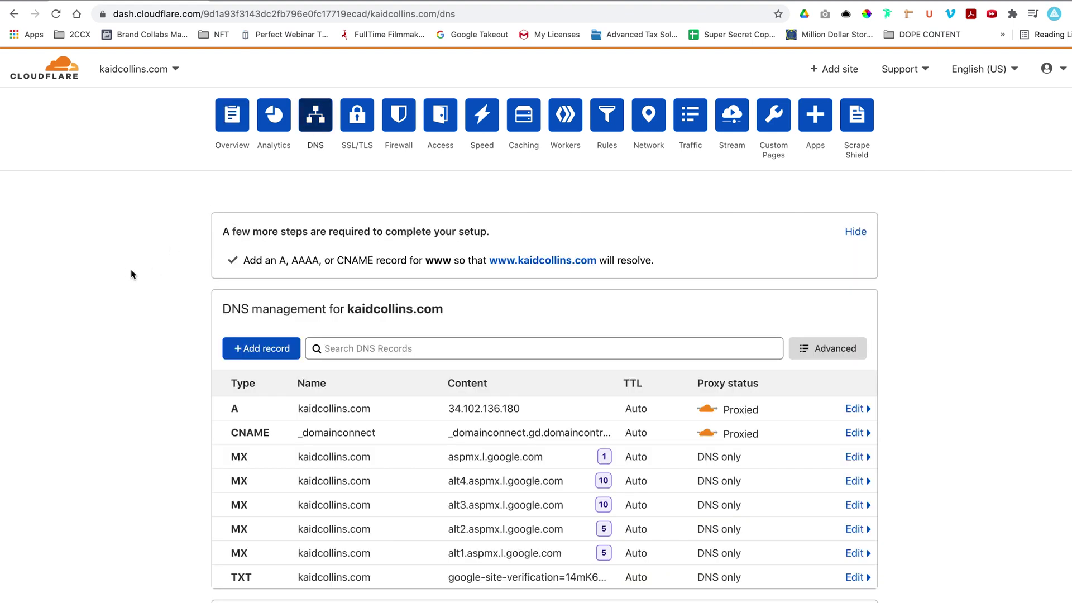
Delete the _domainconnect CNAME record, leaving the five MX records and the TXT record.
scroll(127, 273, "down", 1)
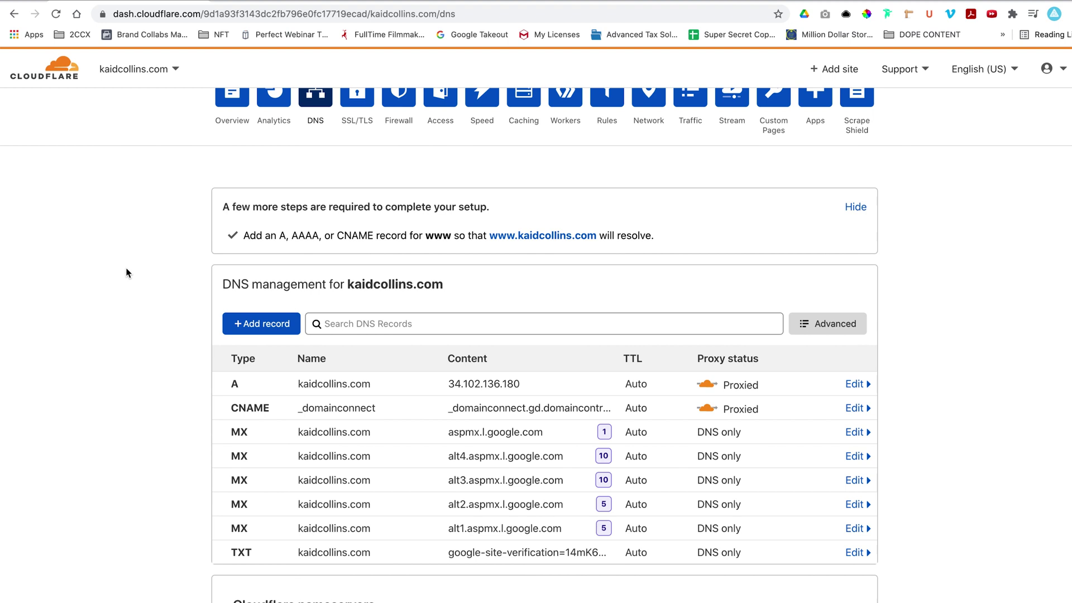
scroll(152, 285, "down", 2)
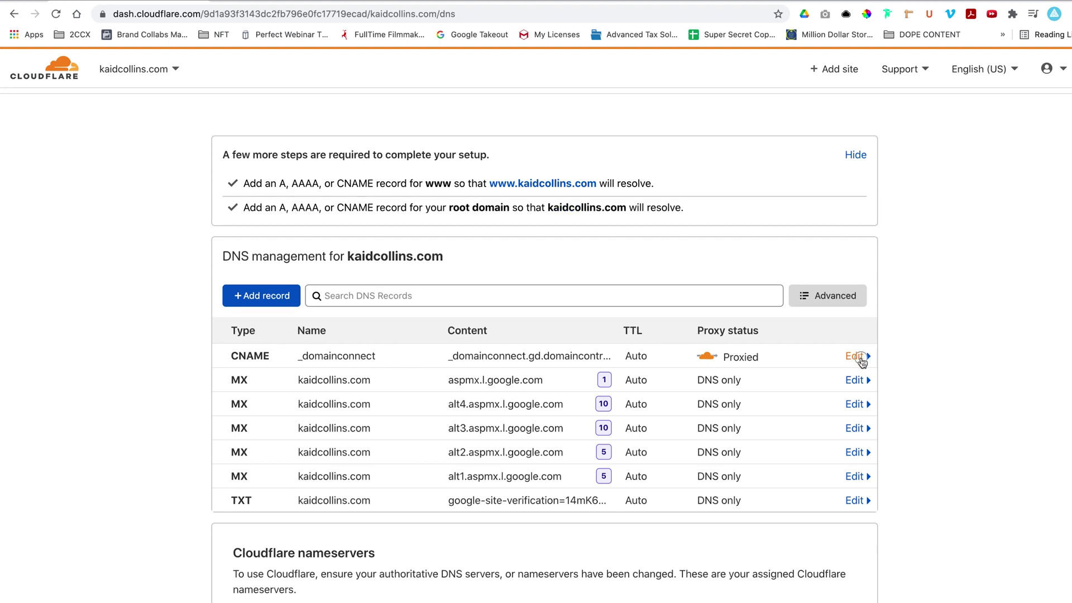
left_click(856, 357)
left_click(253, 442)
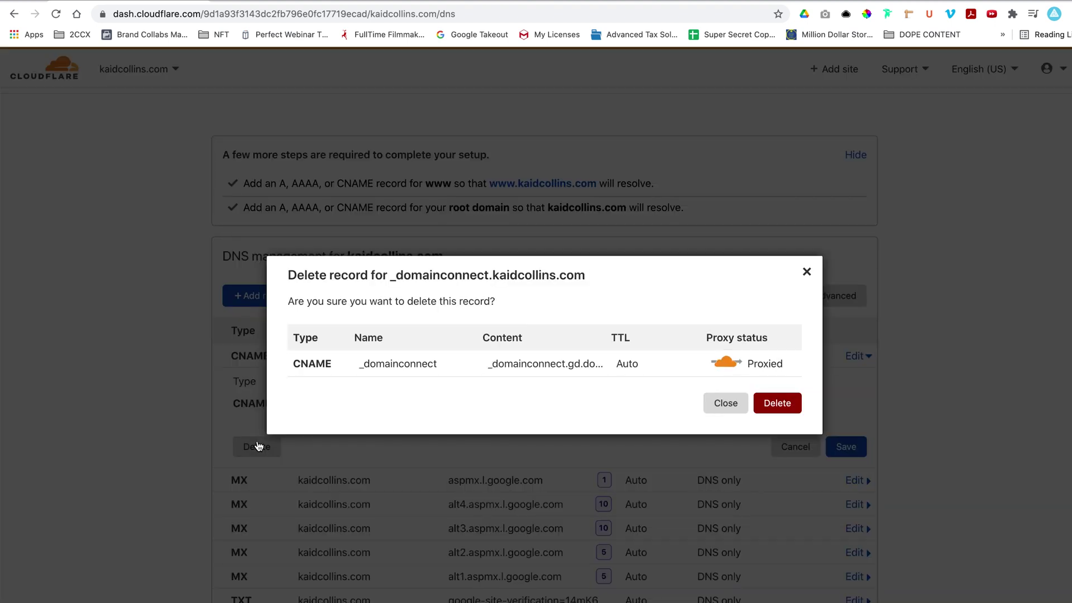
left_click(789, 407)
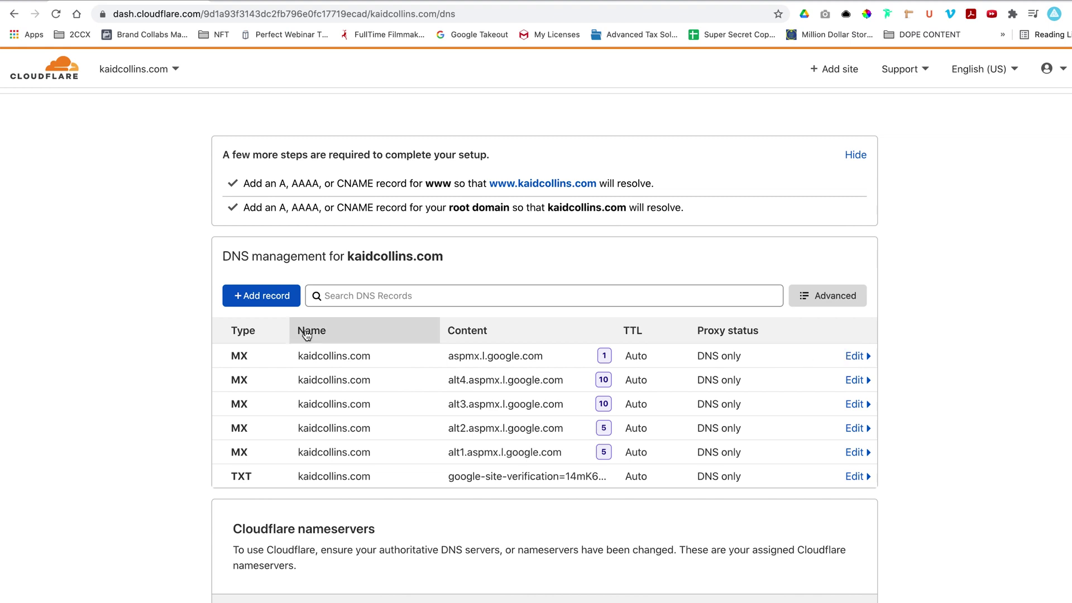
Add a CNAME record named @ with target target.clickfunnels.com.
left_click(262, 296)
left_click(264, 380)
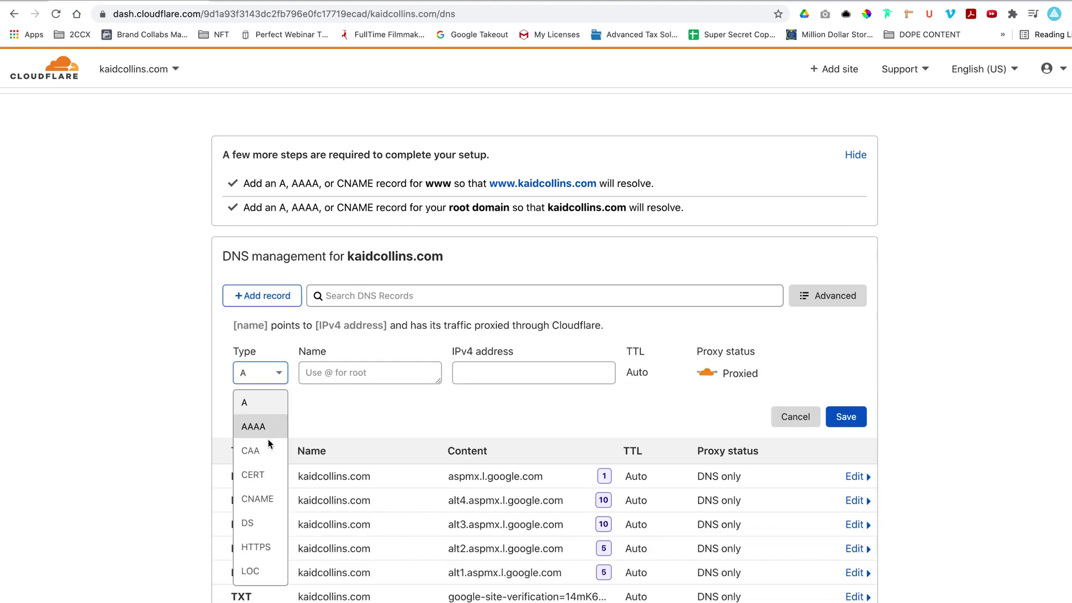
left_click(262, 500)
type("@")
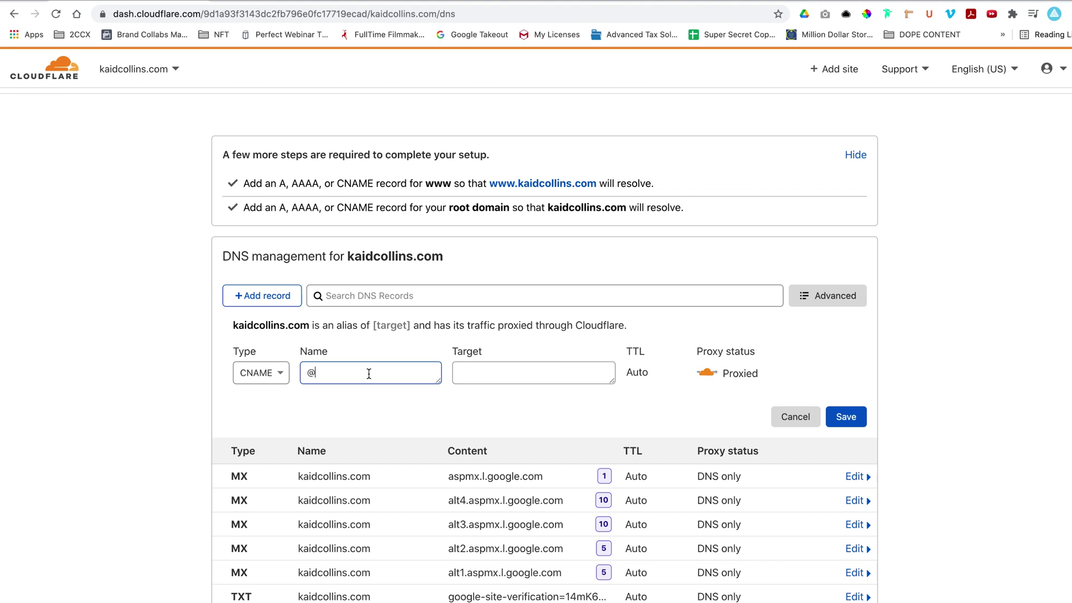
left_click(552, 371)
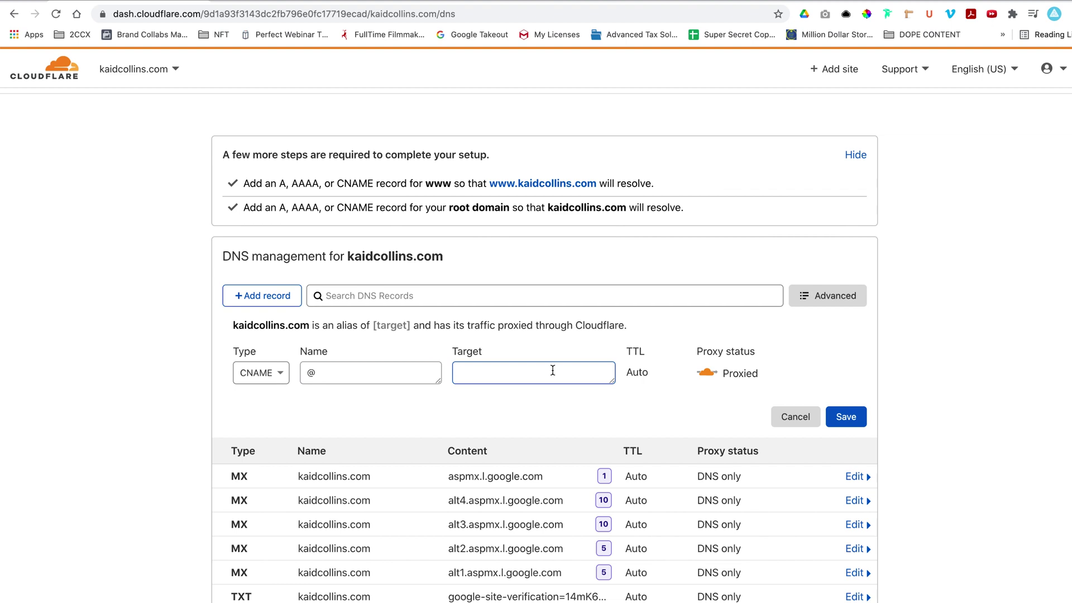
type("ta")
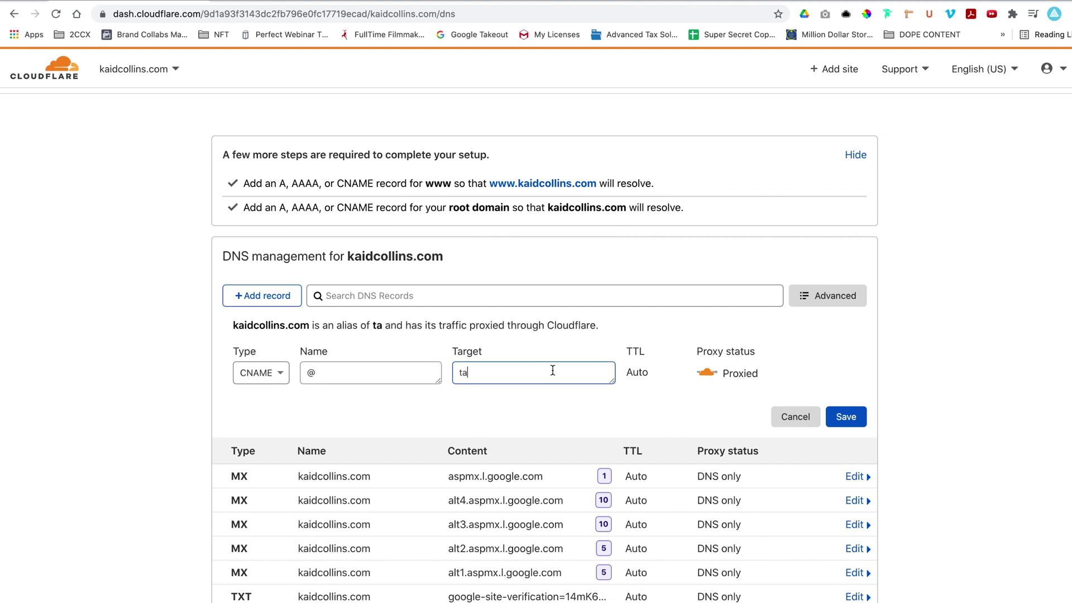
type("rget")
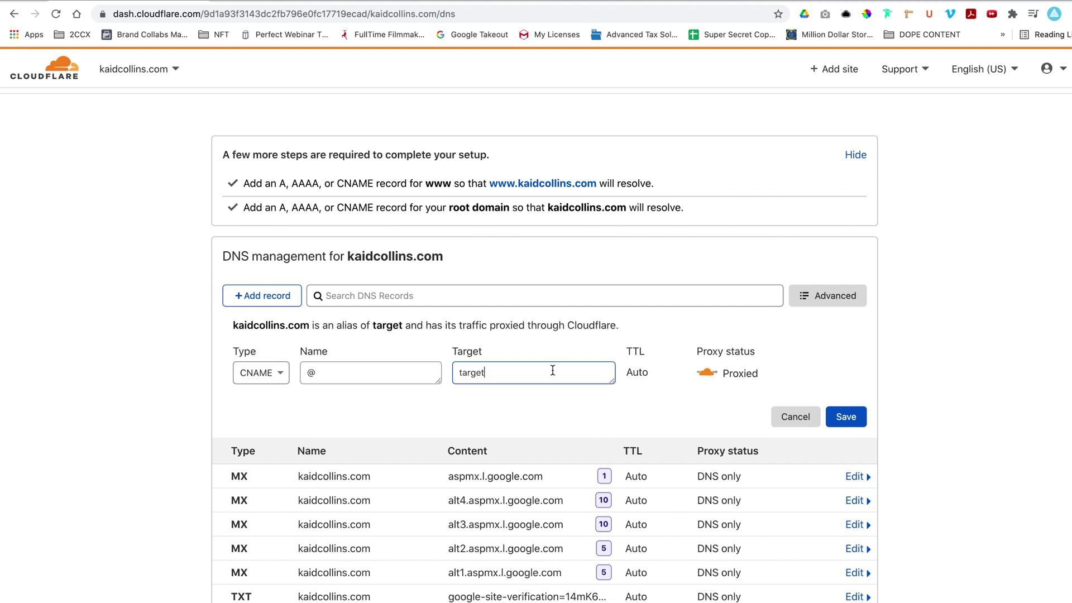
type(".clickfu")
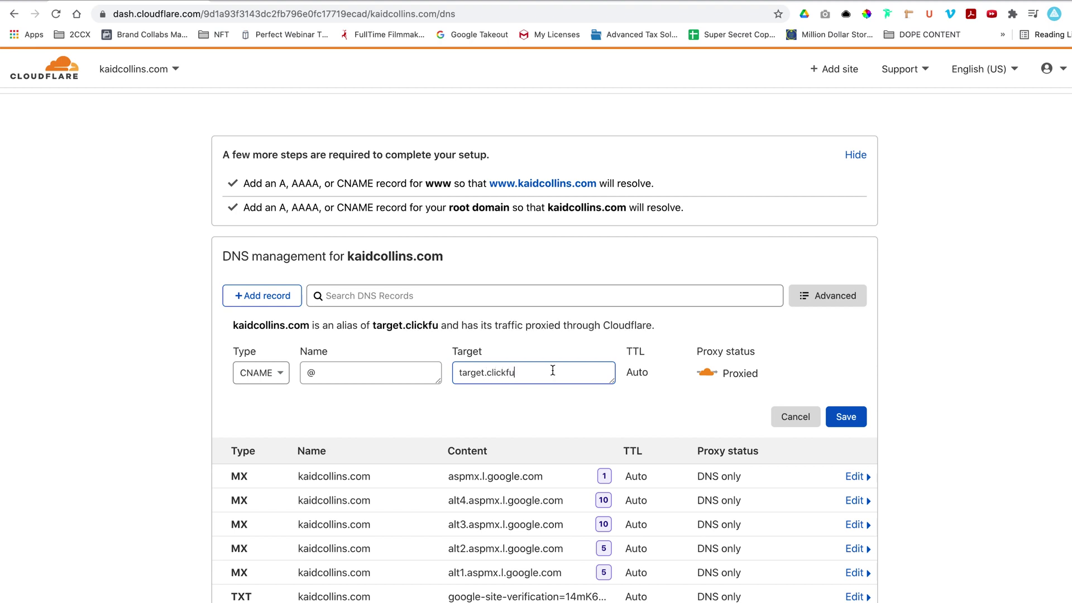
type("nnels.com")
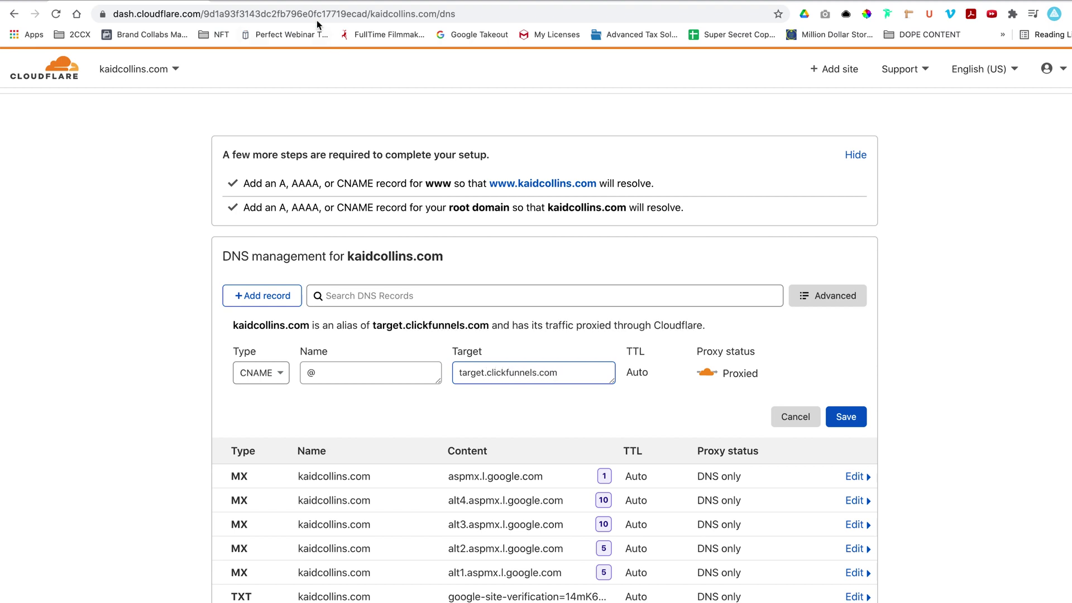
left_click(302, 1)
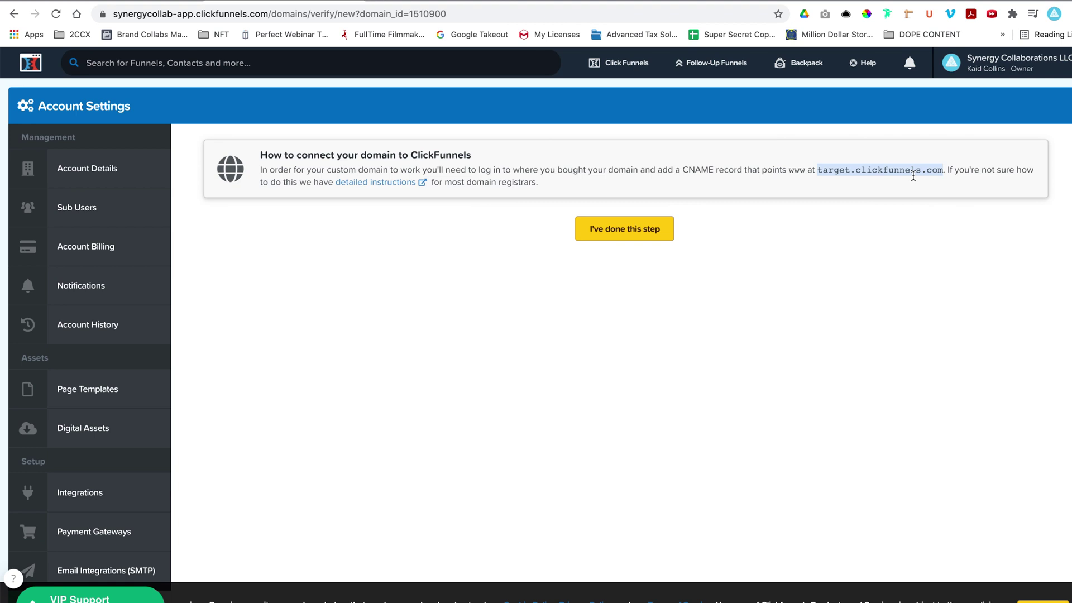
left_click(143, 1)
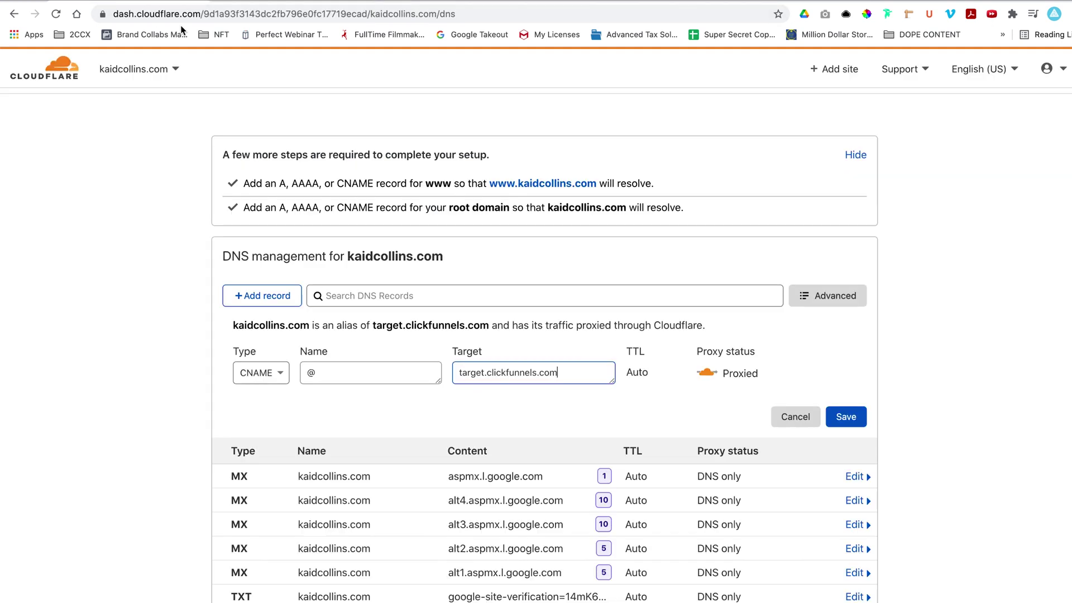
left_click(850, 418)
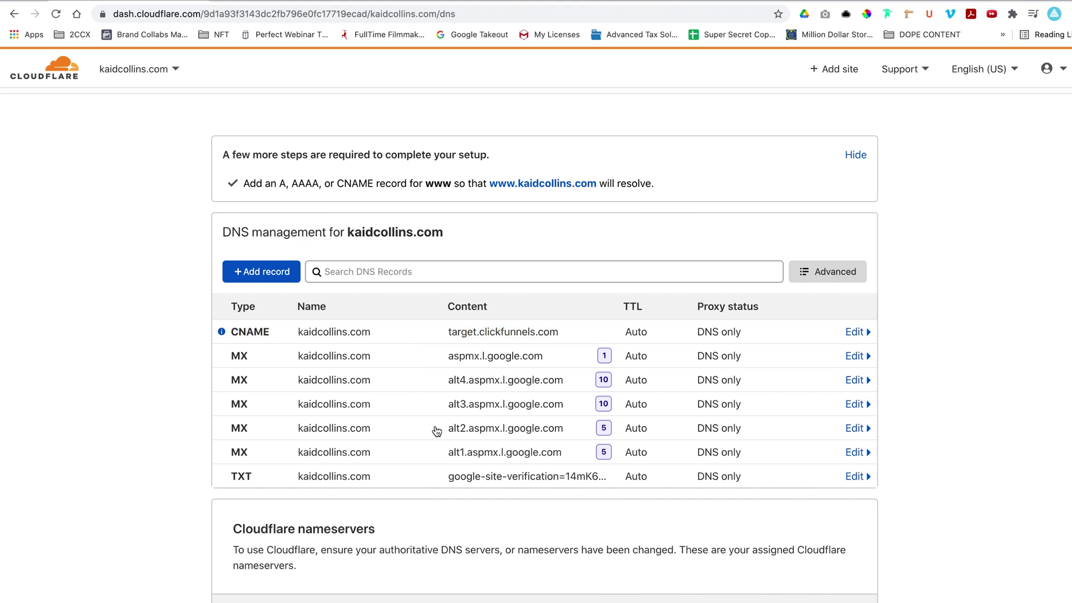
Add a proxied CNAME record named www with target @.
left_click(261, 276)
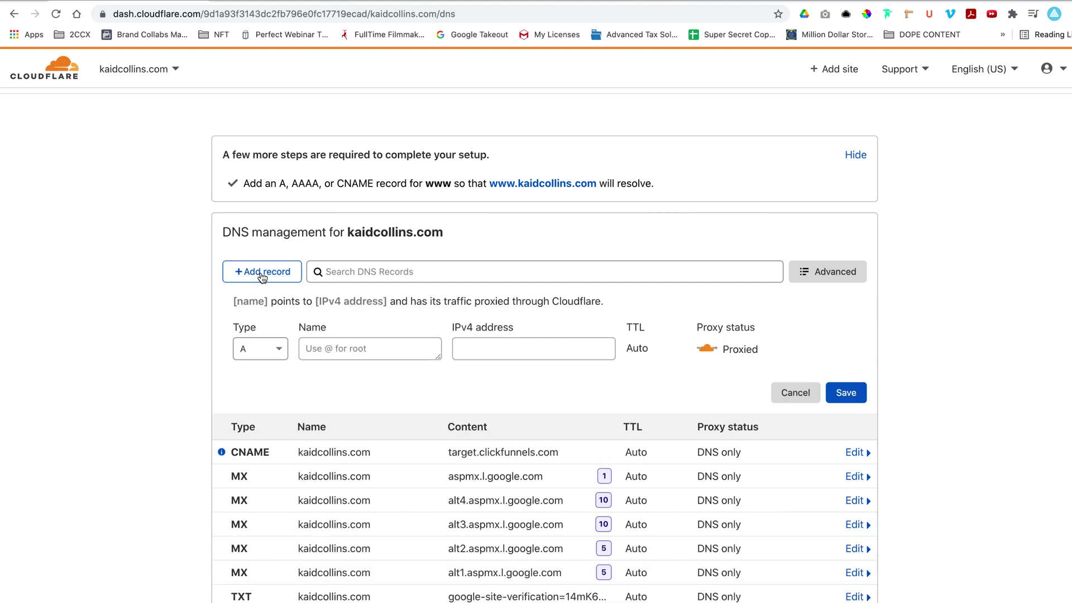
left_click(277, 347)
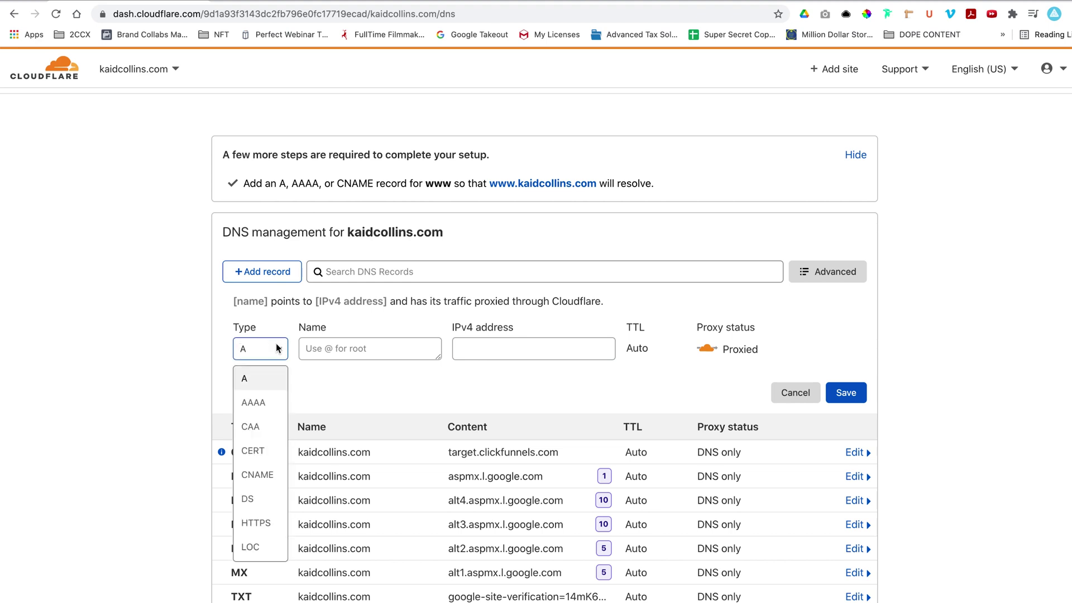
left_click(272, 474)
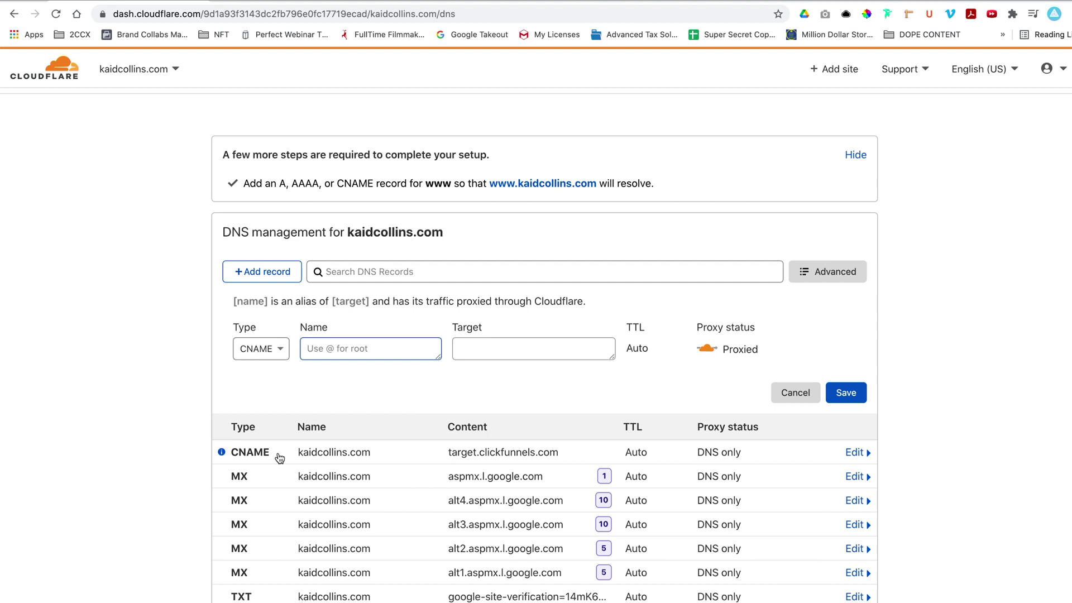
type("www")
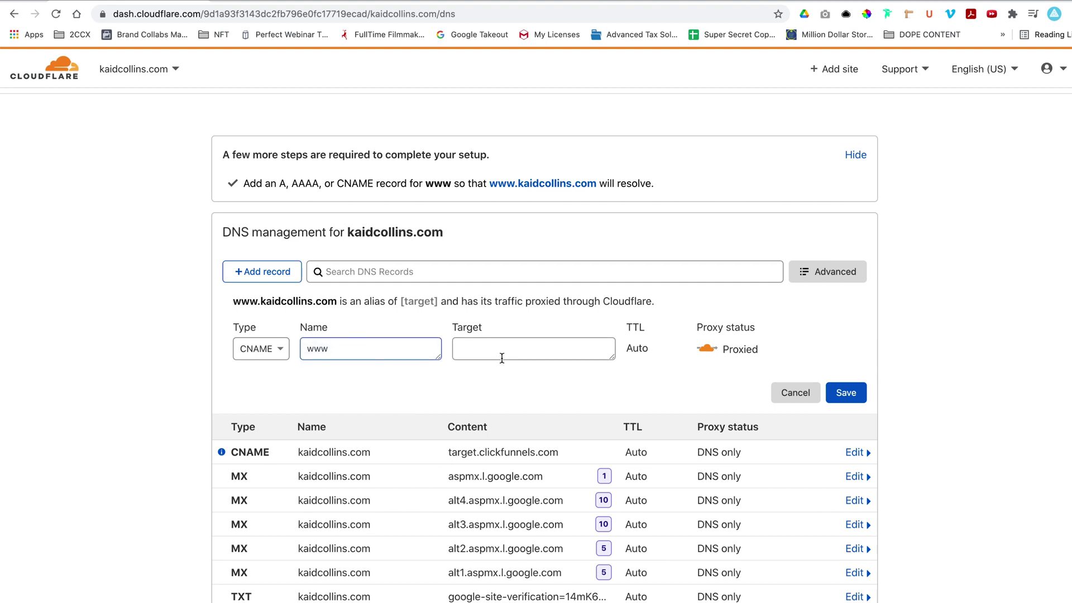
left_click(502, 352)
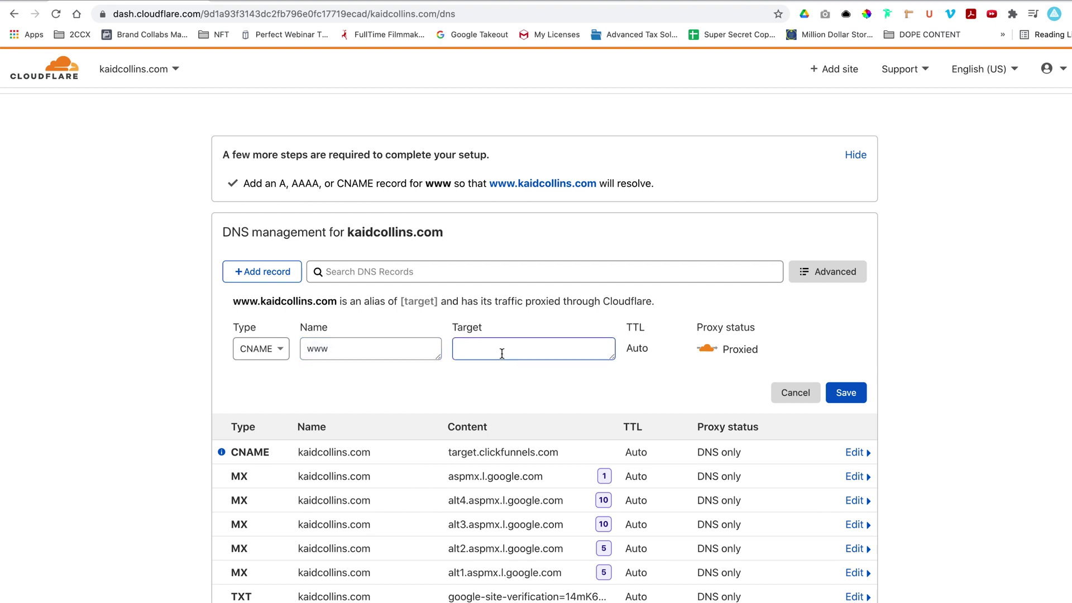
type("@")
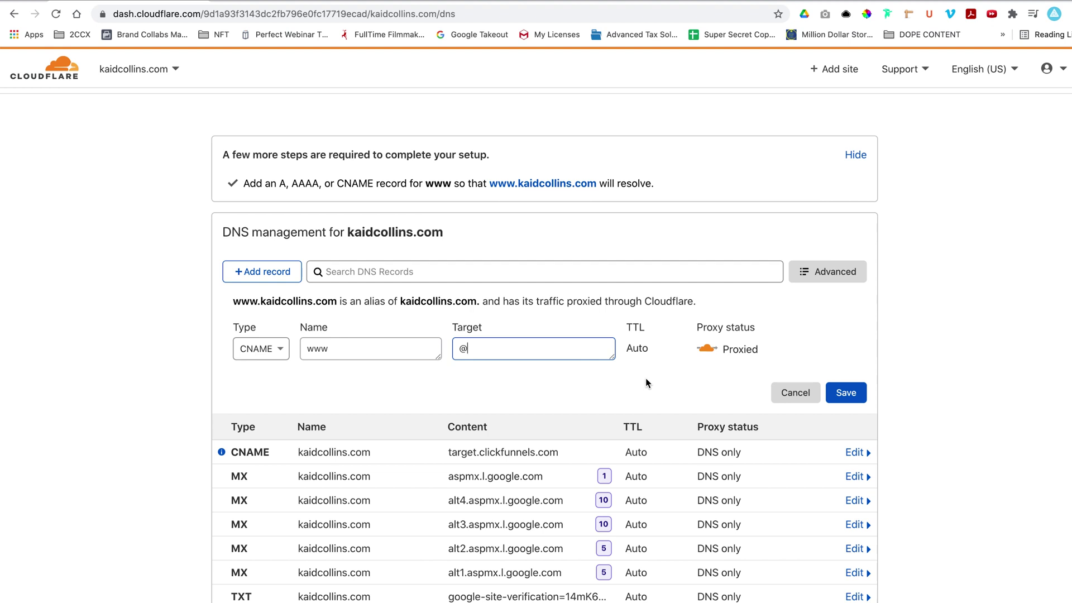
left_click(845, 393)
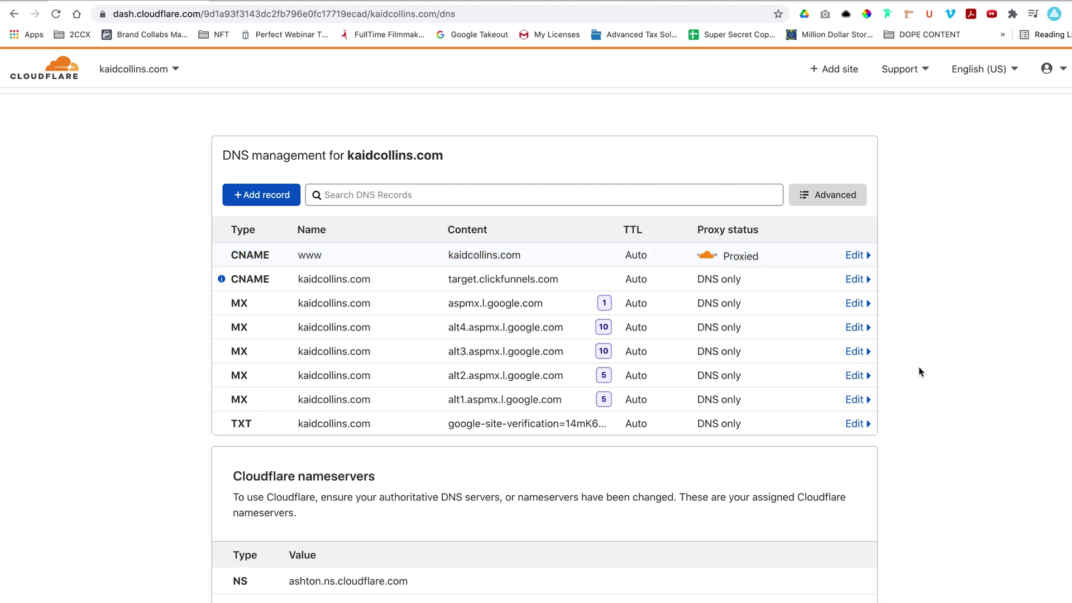
scroll(919, 366, "up", 3)
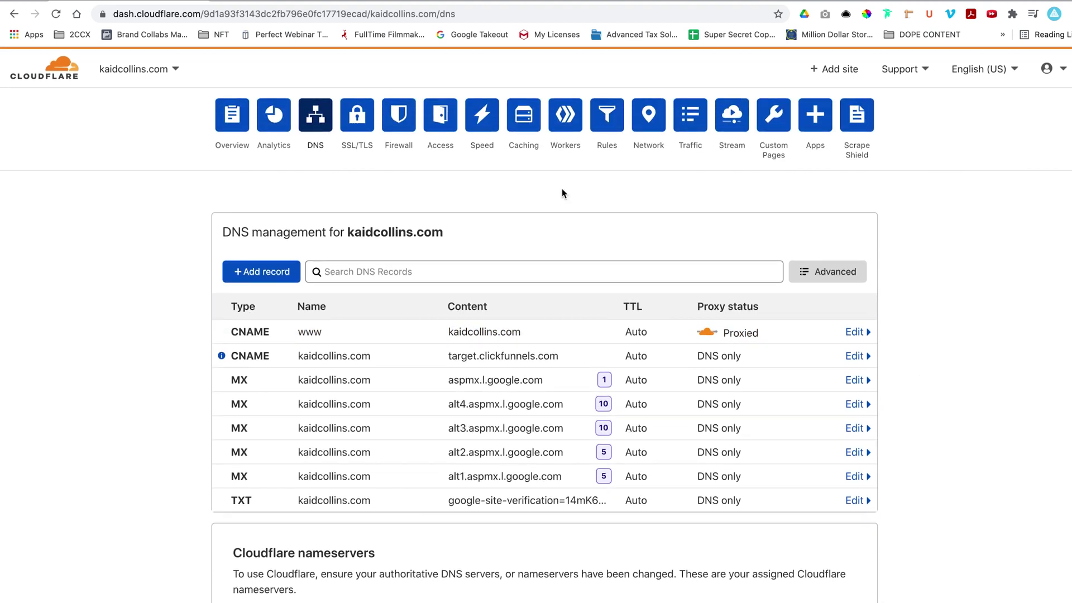
left_click(607, 123)
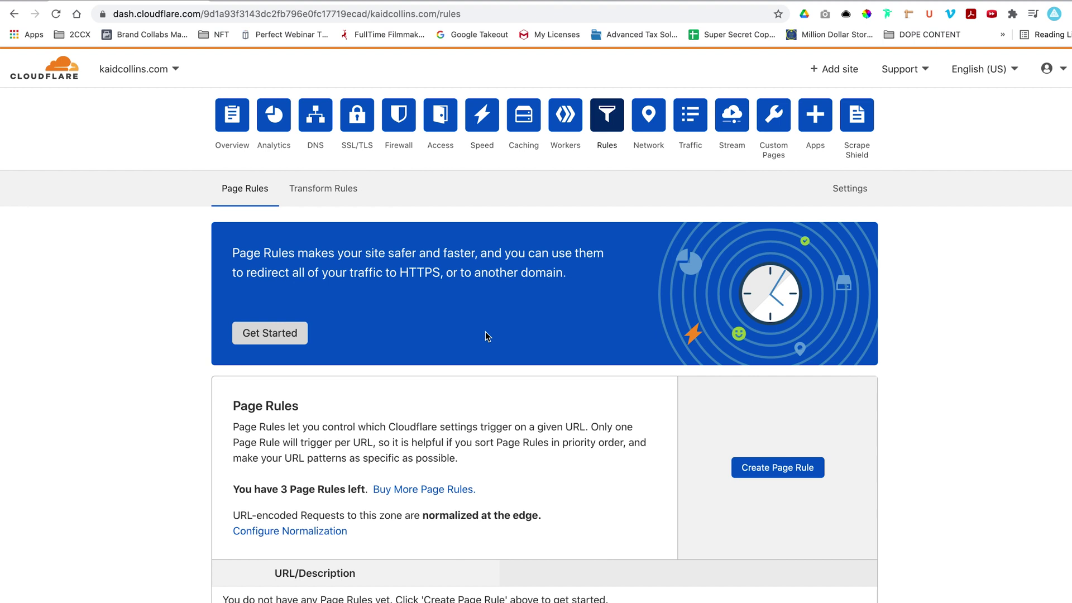
scroll(485, 332, "down", 1)
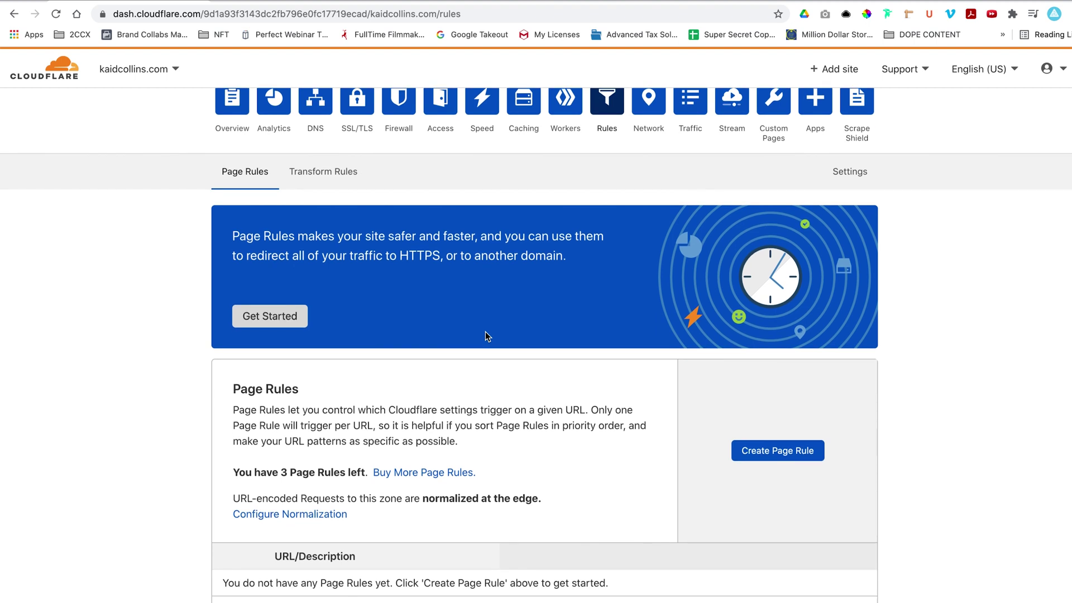
scroll(484, 330, "down", 1)
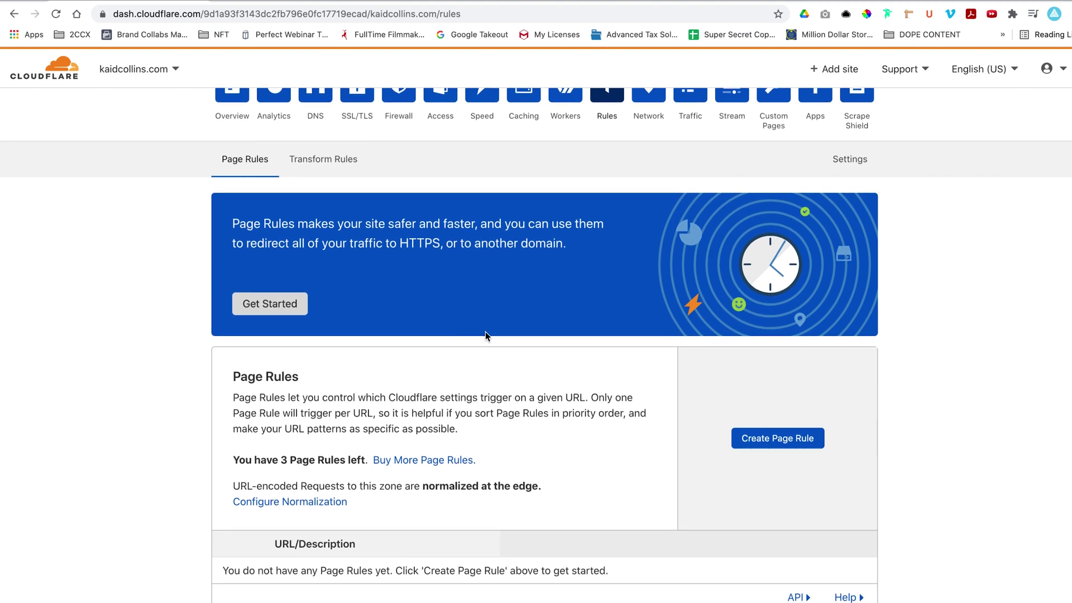
scroll(485, 332, "down", 1)
scroll(485, 334, "down", 4)
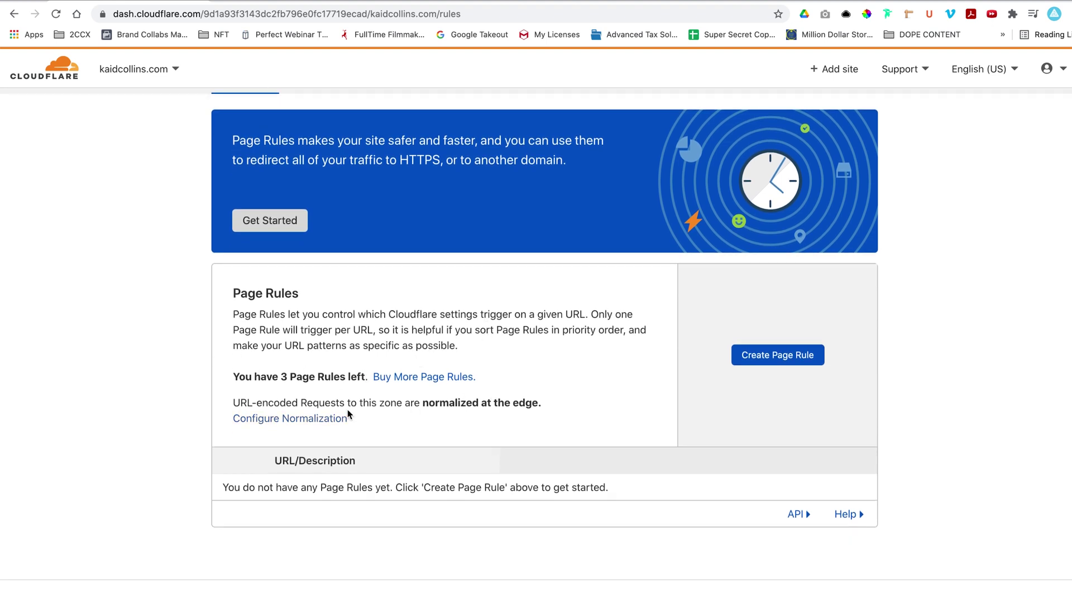
left_click(777, 355)
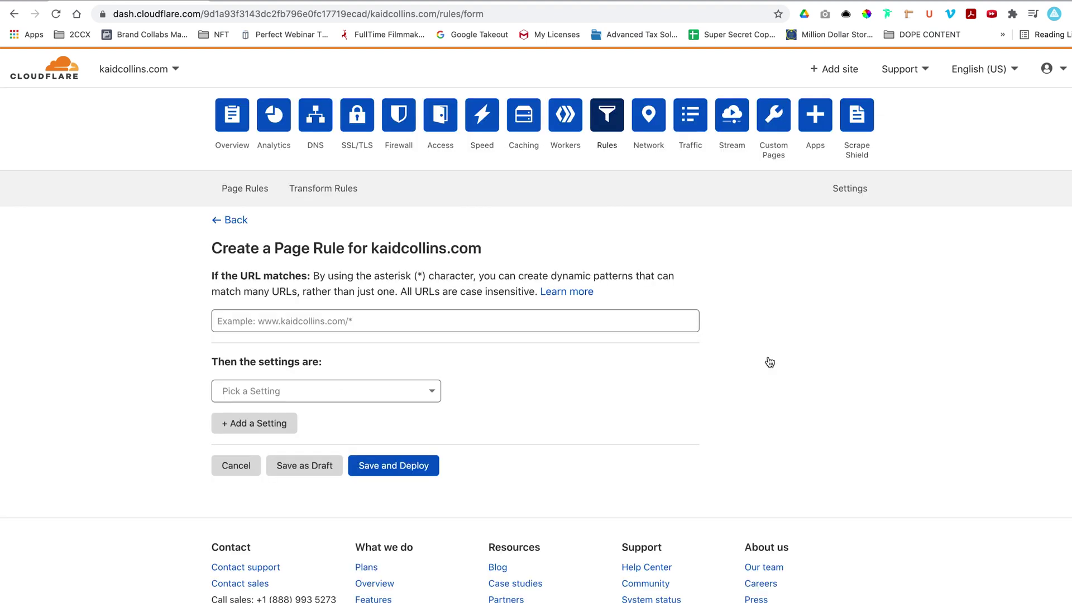
left_click(355, 321)
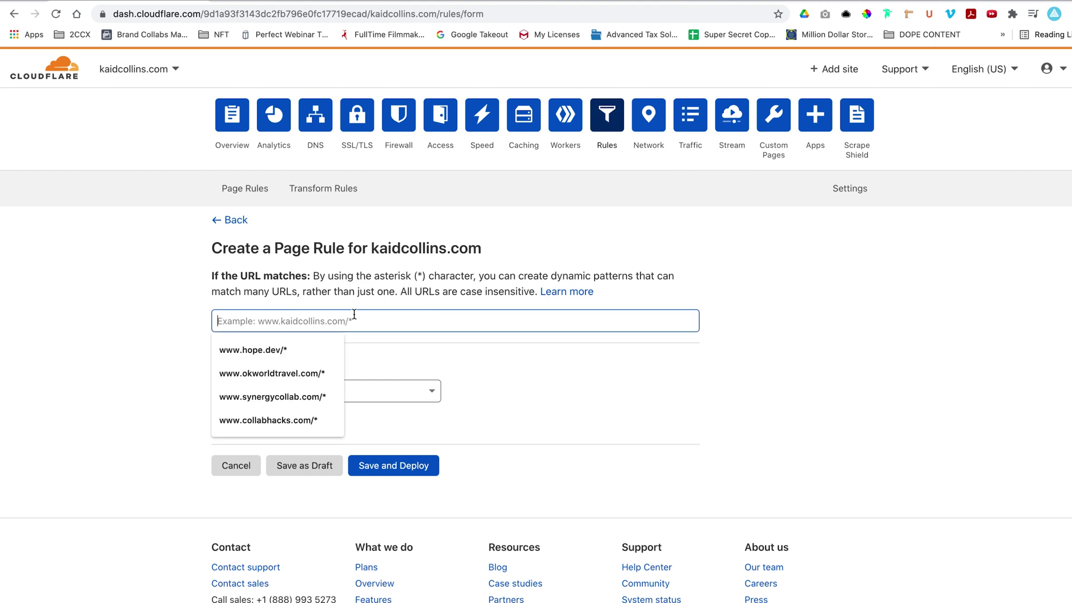
type("www.")
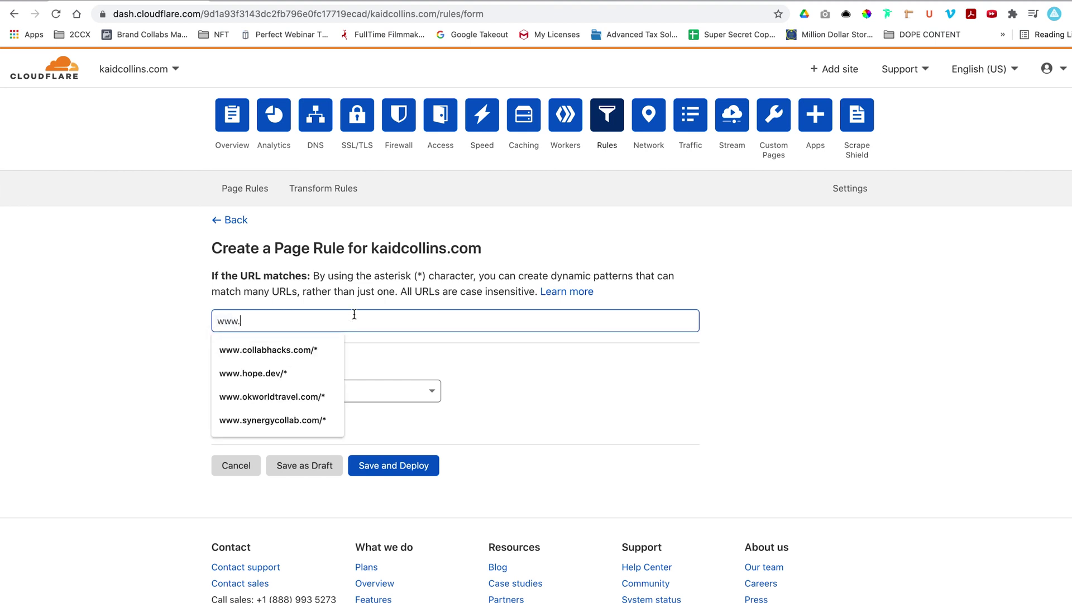
type("kaidcollins.")
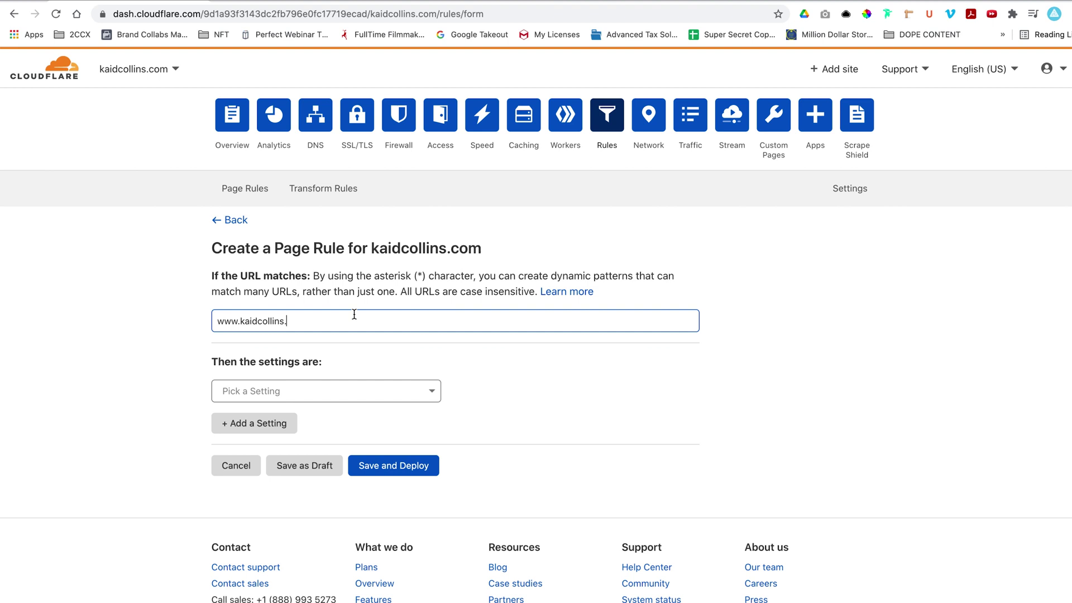
type("com")
left_click(374, 394)
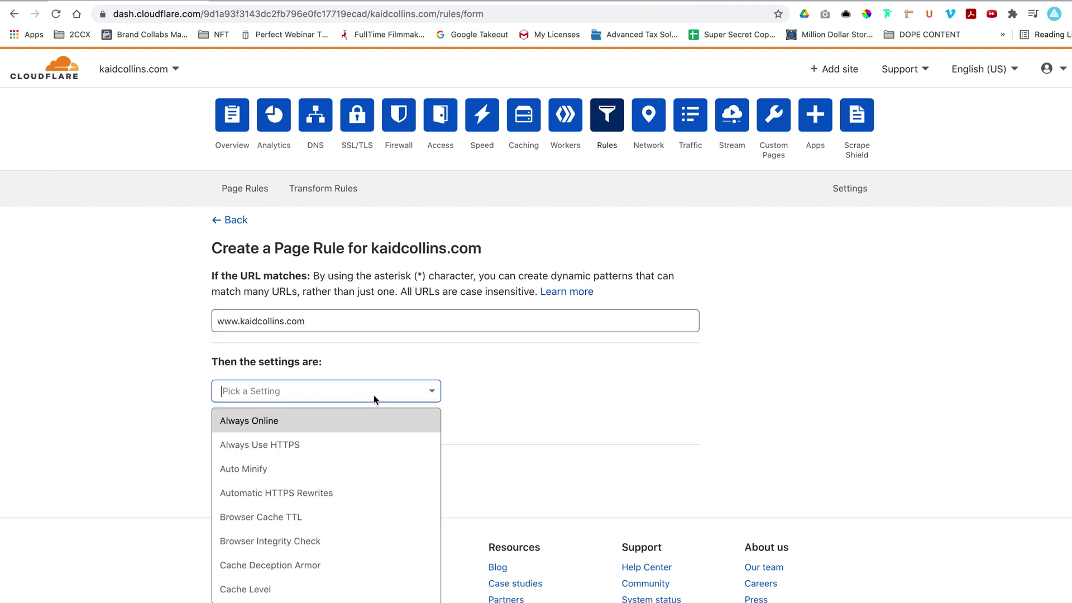
scroll(354, 539, "down", 5)
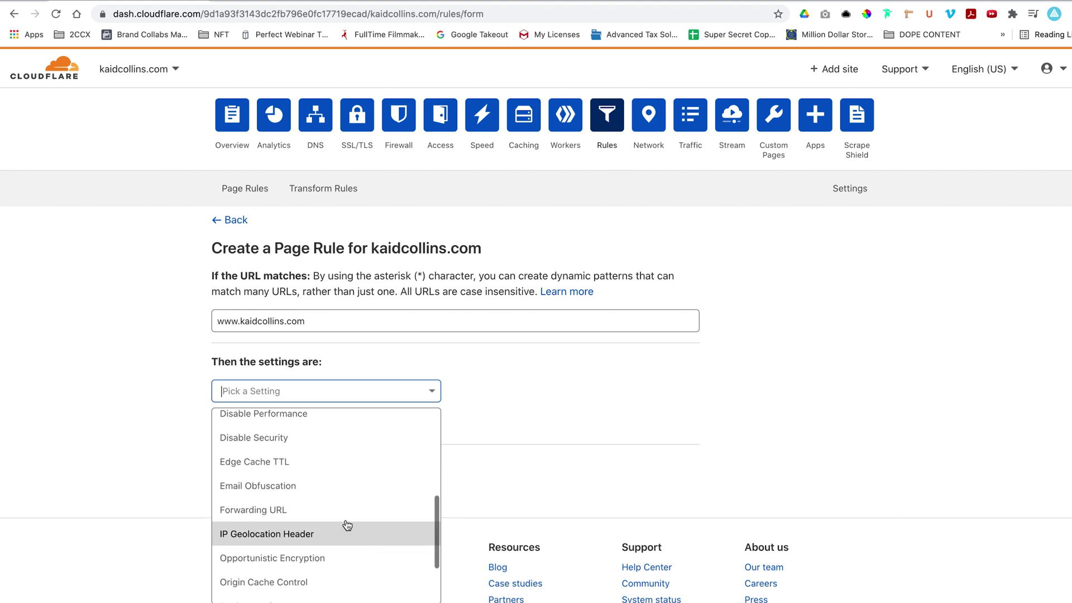
left_click(342, 515)
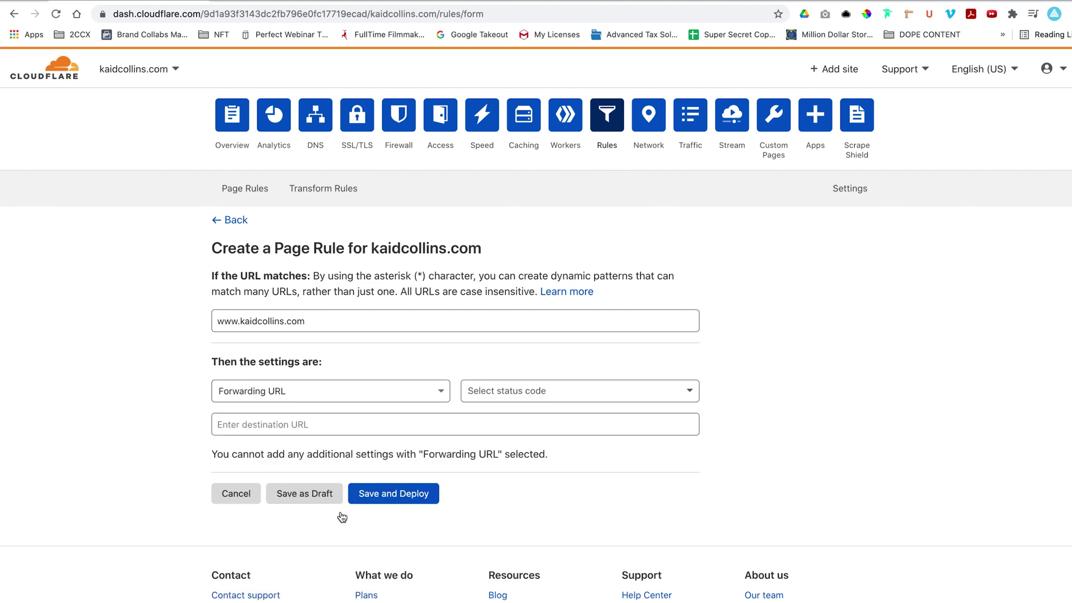
left_click(527, 392)
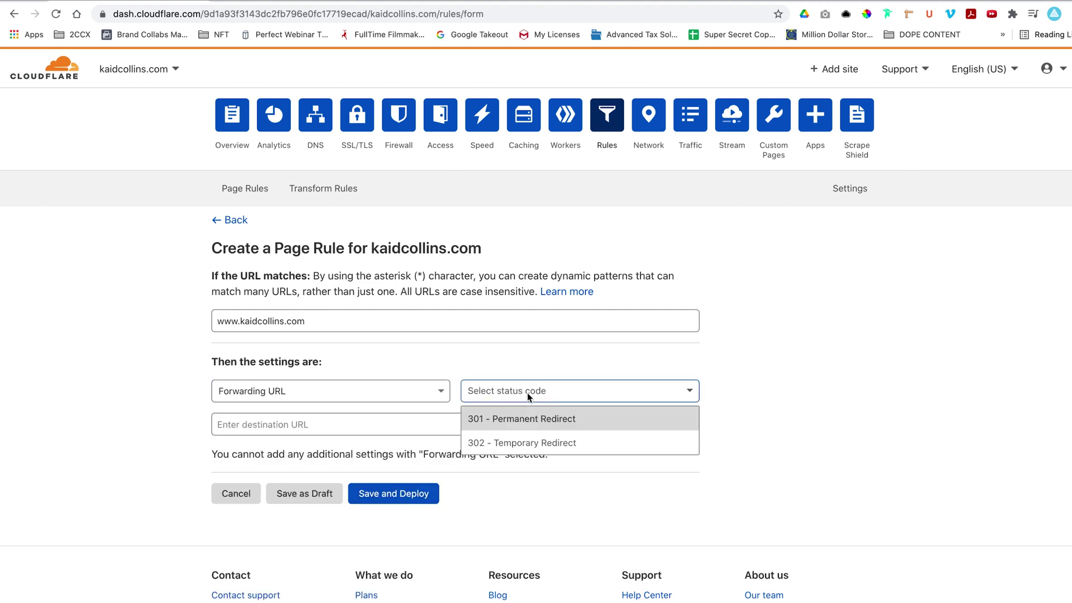
left_click(525, 419)
left_click(458, 423)
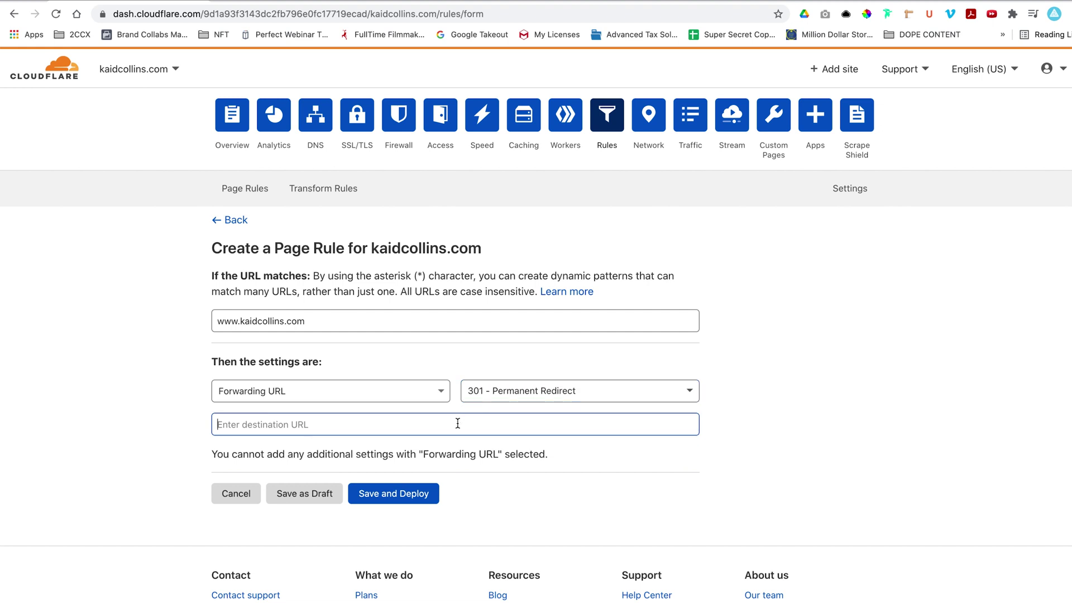
type("https://kaidcollins.com")
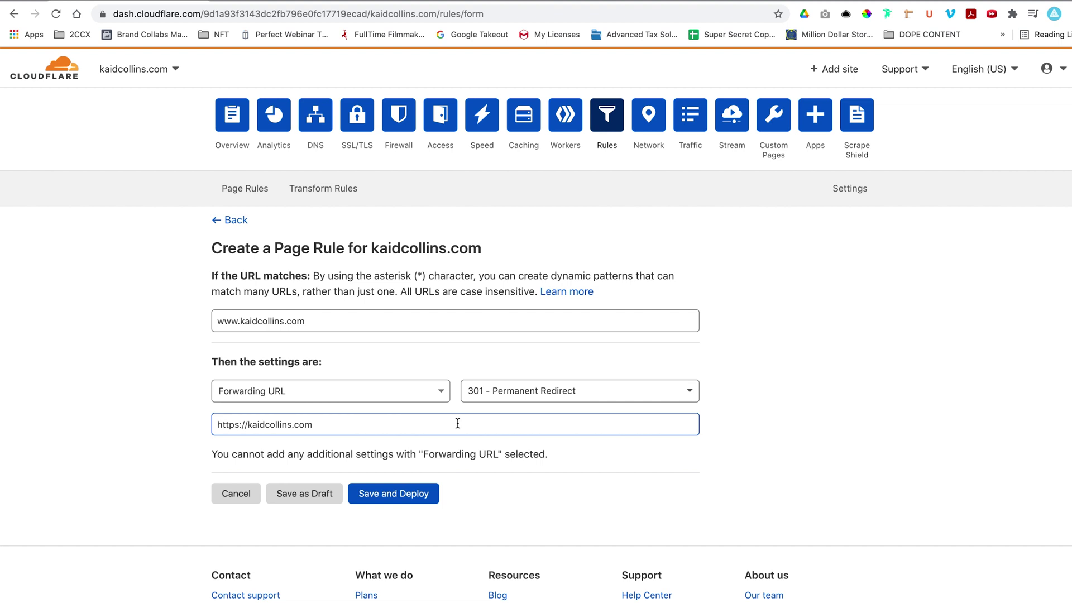
left_click(398, 317)
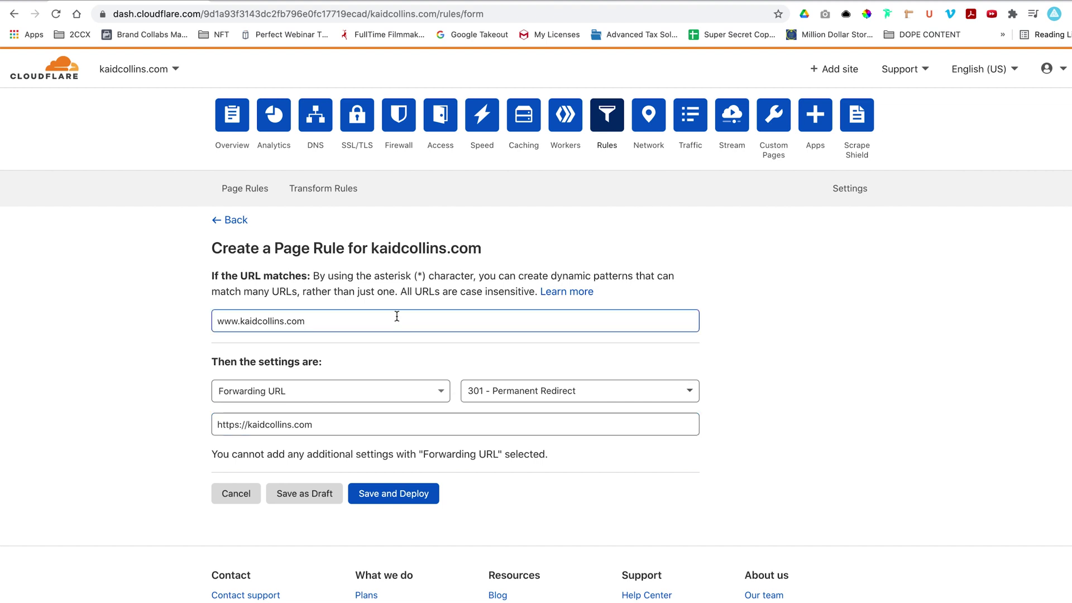
type("/*")
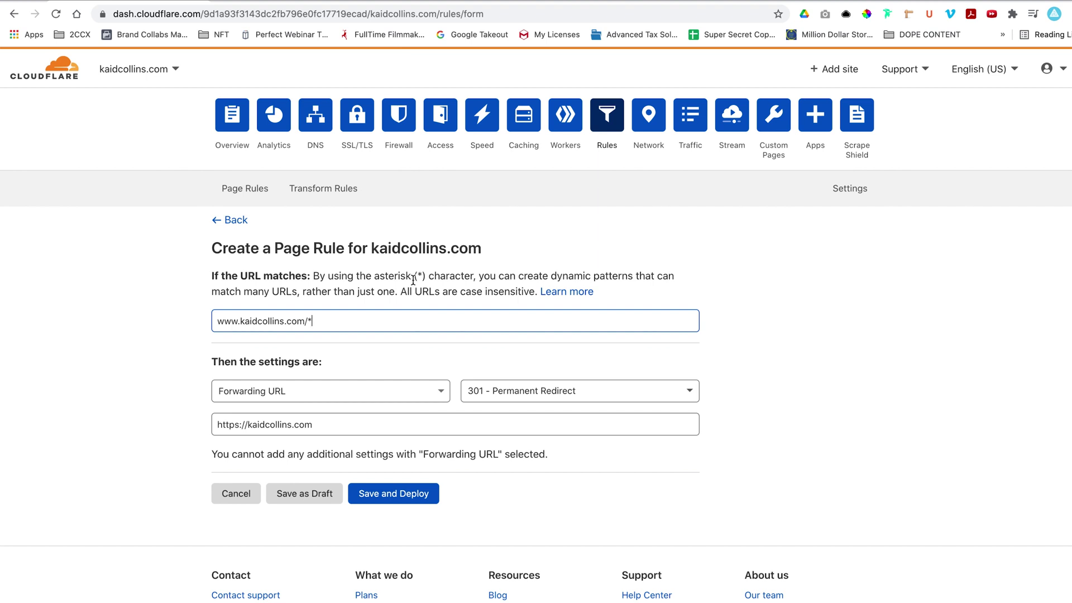
left_click(382, 420)
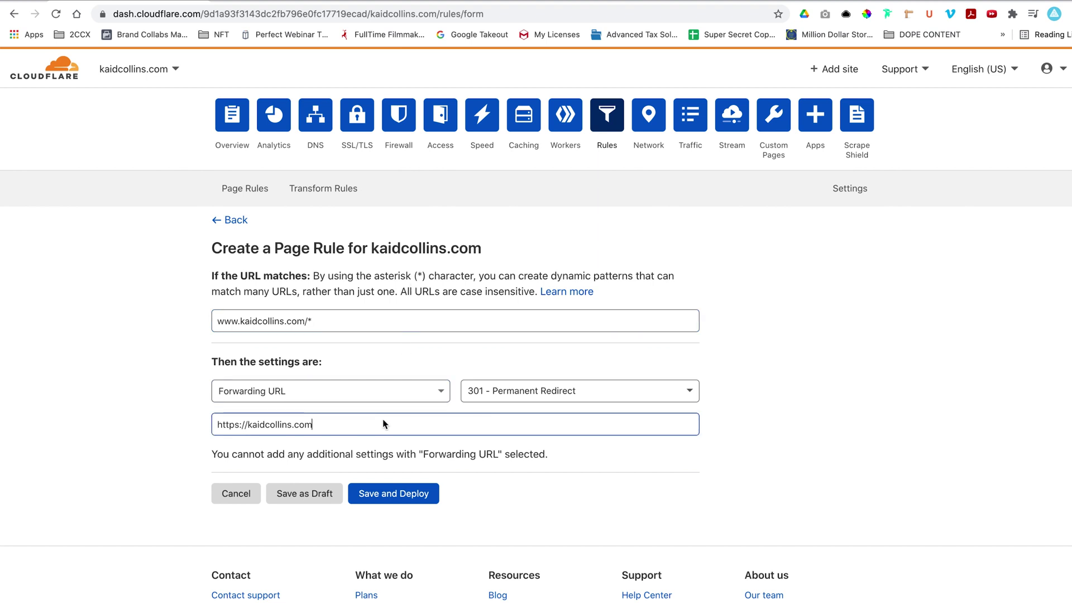
type("/$1")
left_click(422, 499)
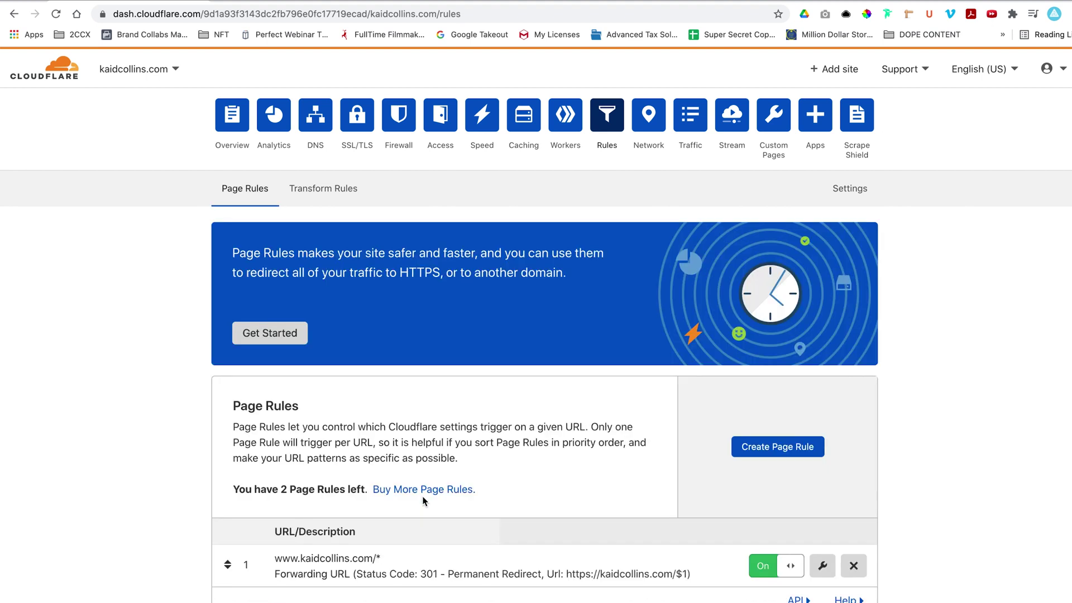
scroll(427, 427, "down", 2)
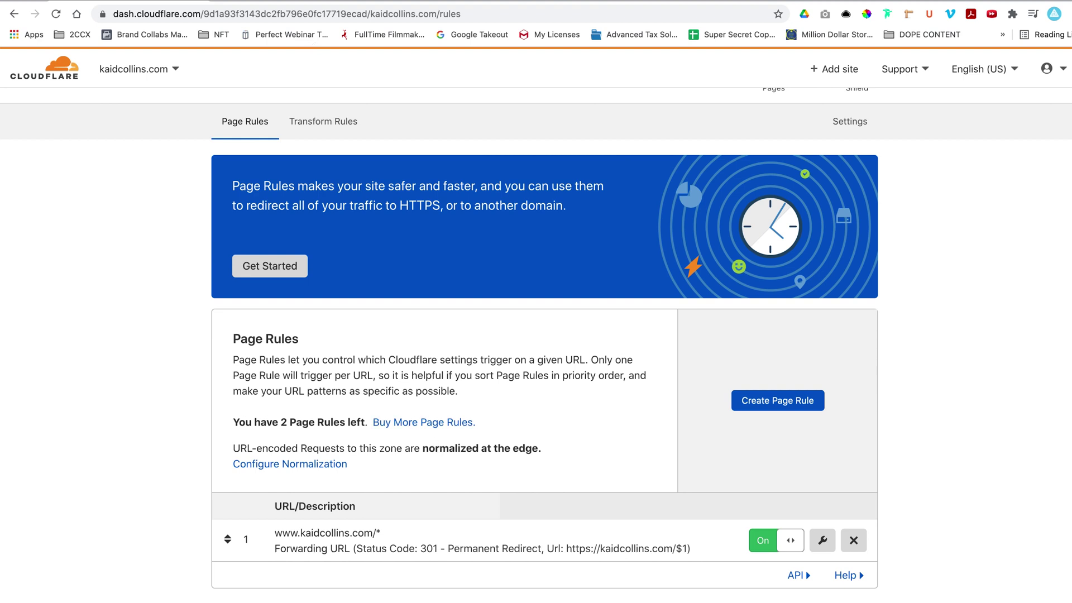
Confirm the CNAME step and associate kaidcollins.com with the KaidCollins funnel.
key("ctrl+Tab")
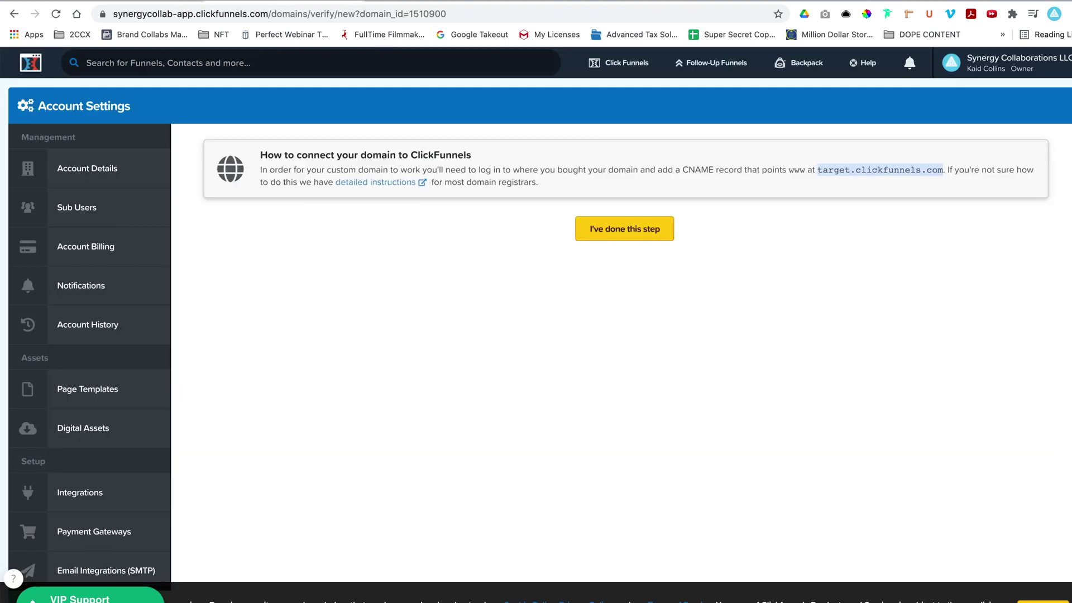
left_click(624, 235)
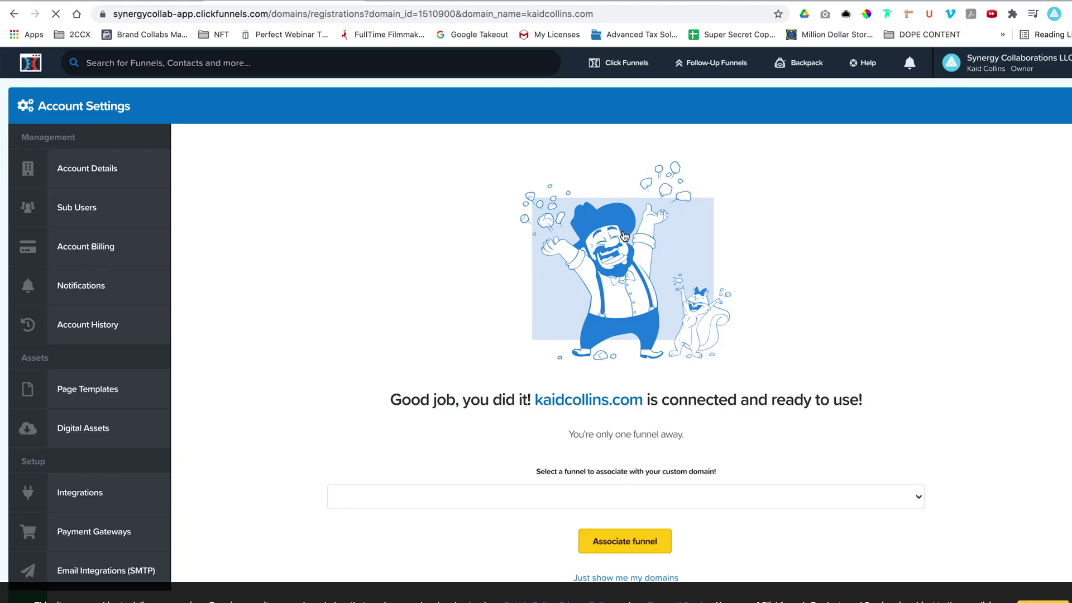
scroll(625, 240, "down", 3)
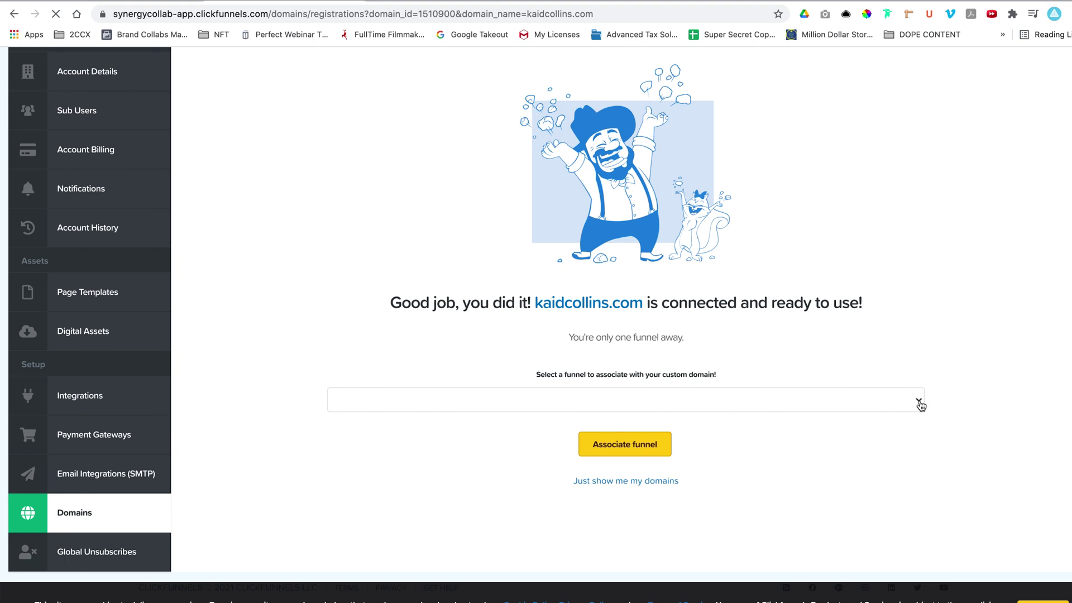
left_click(918, 400)
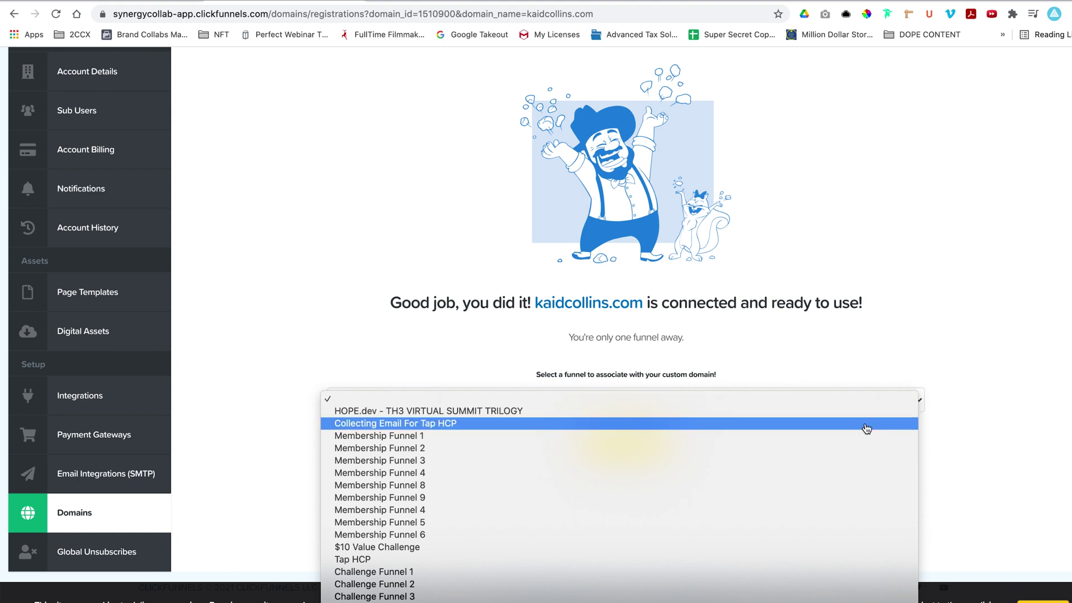
scroll(866, 428, "down", 15)
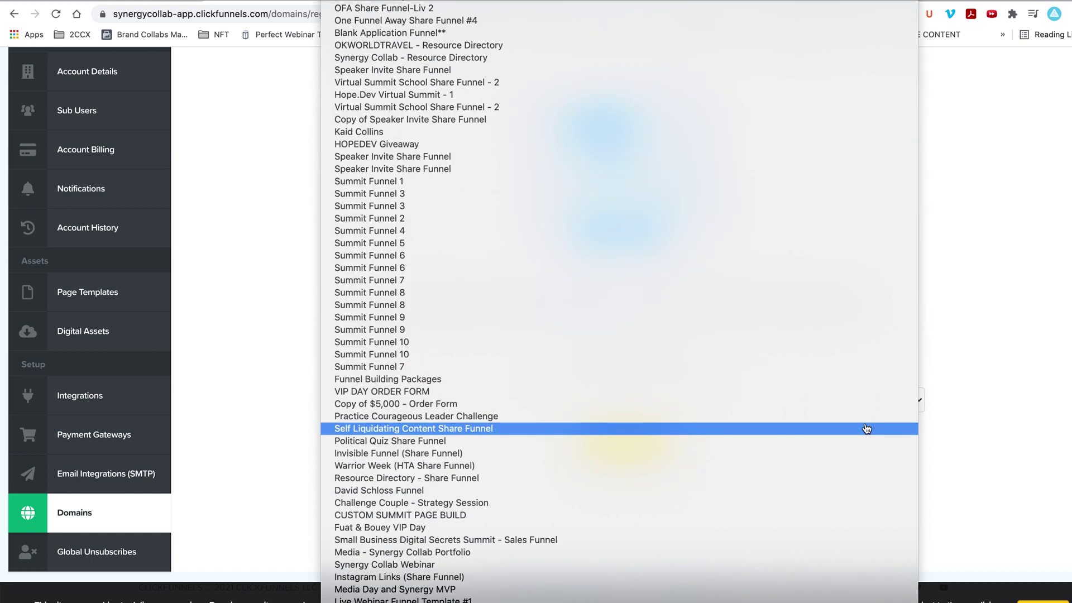
scroll(865, 429, "down", 5)
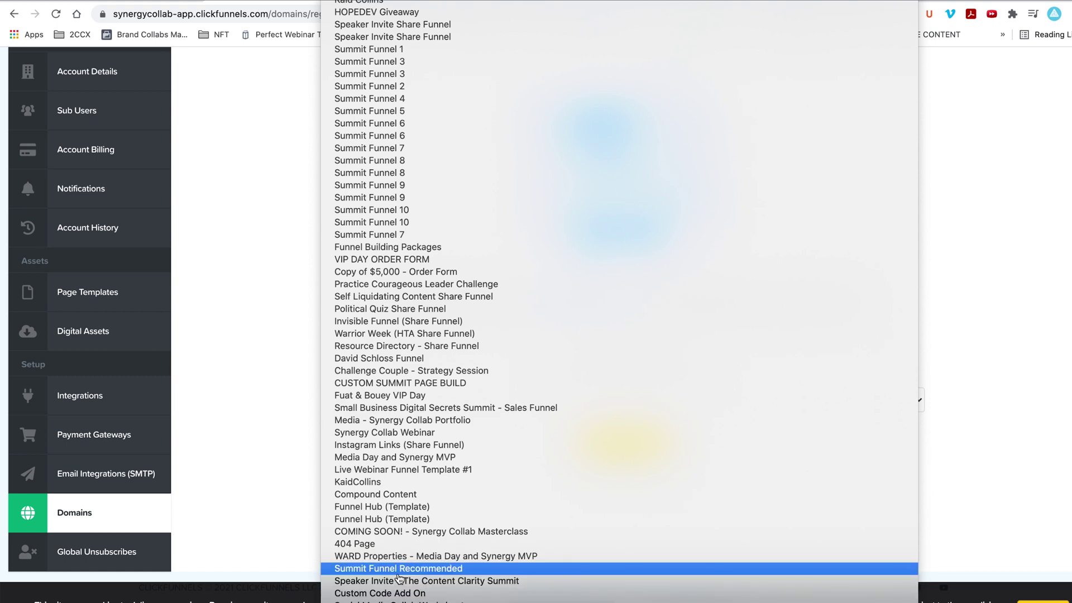
left_click(368, 484)
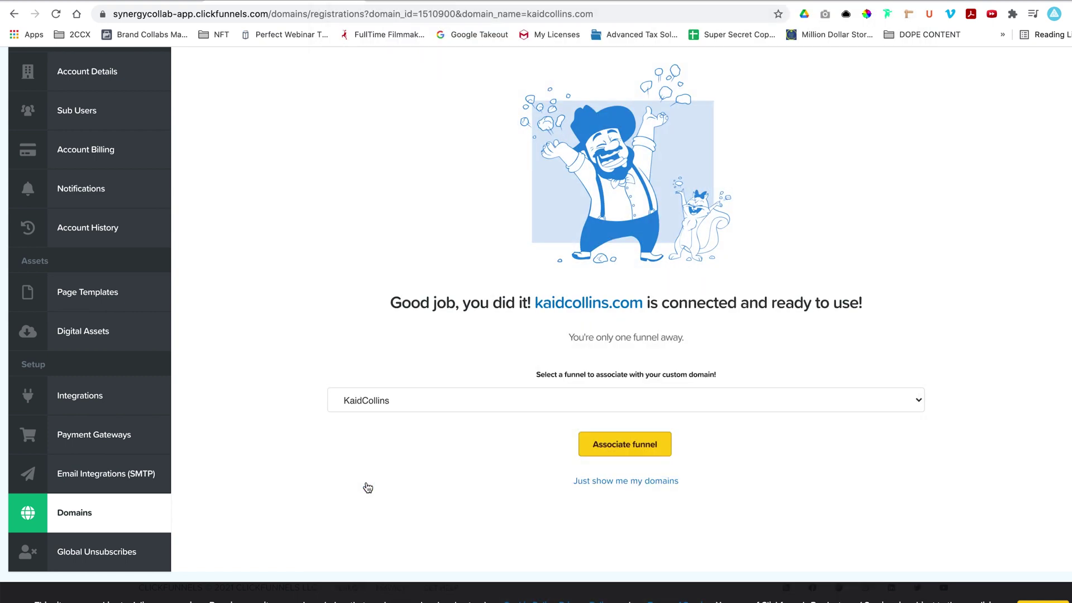
left_click(645, 449)
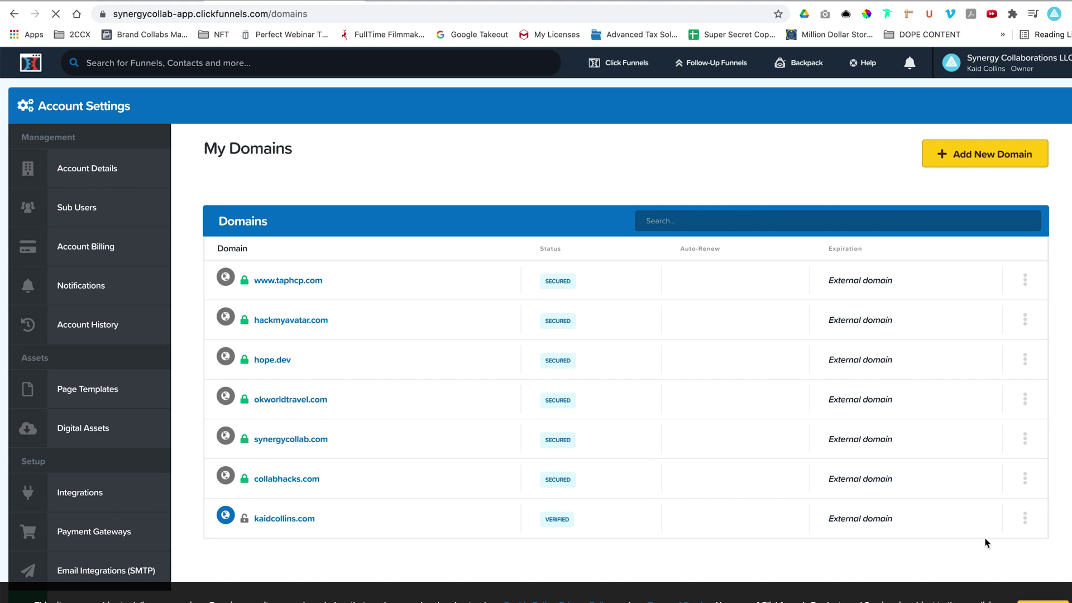
Open the kaidcollins.com domain settings in ClickFunnels and start SSL setup with Add SSL.
left_click(1025, 516)
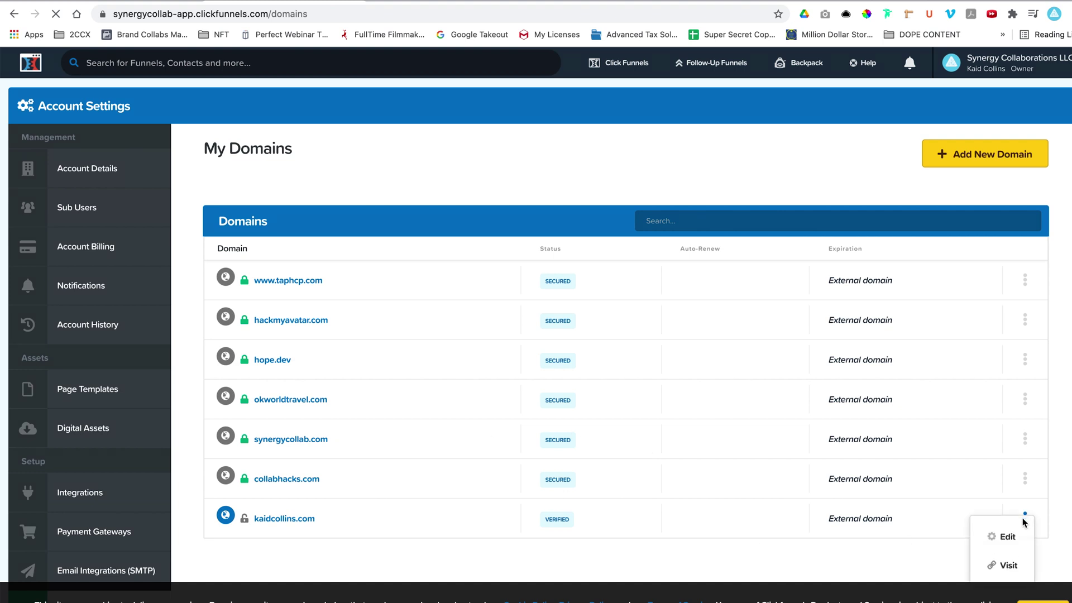
left_click(1004, 539)
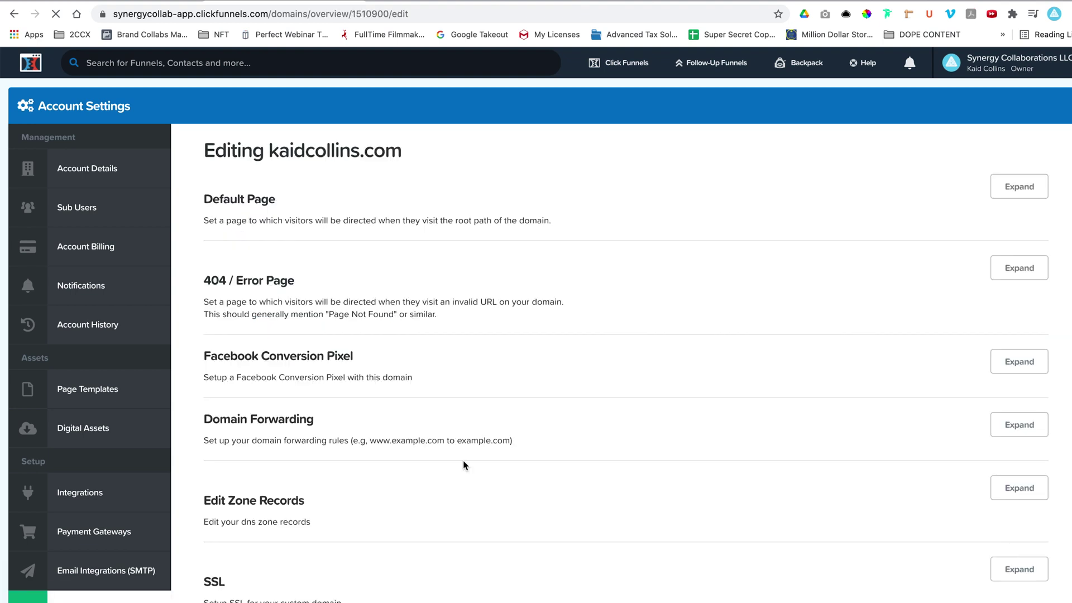
scroll(463, 466, "down", 3)
left_click(1027, 506)
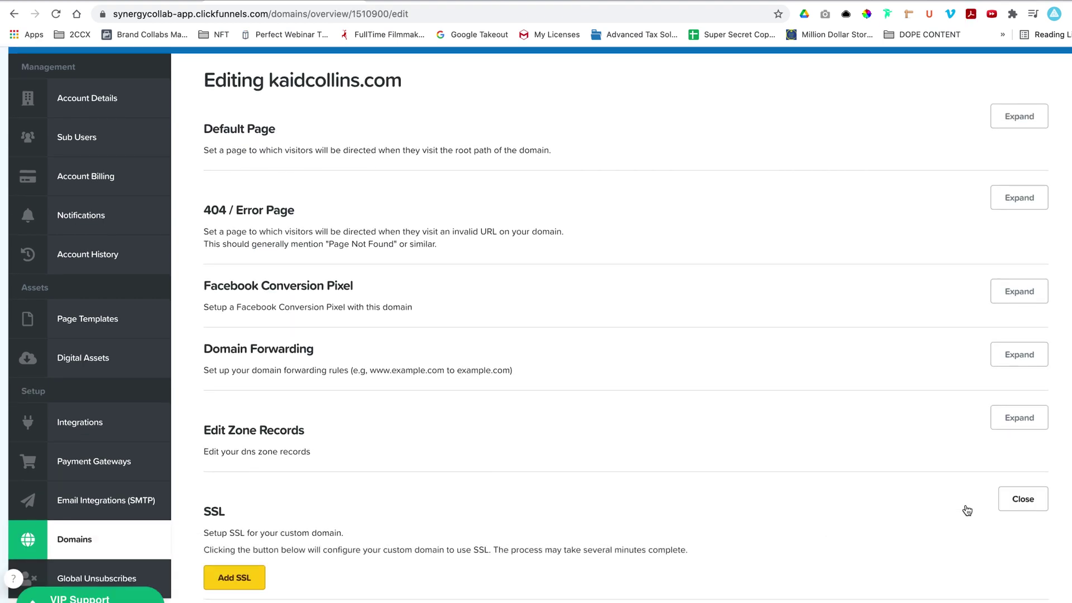
left_click(234, 578)
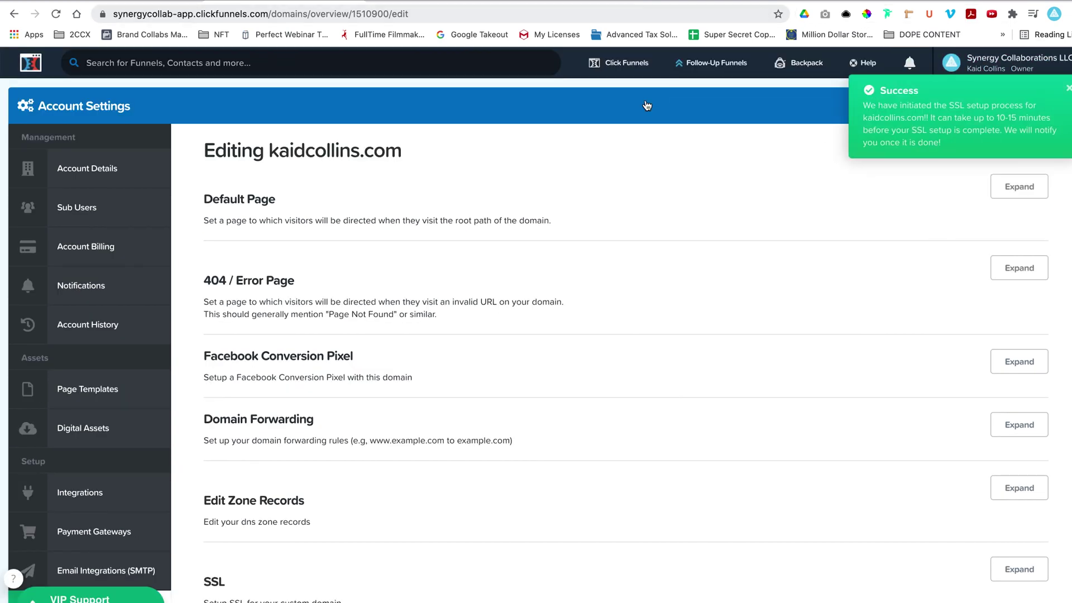
scroll(433, 245, "down", 1)
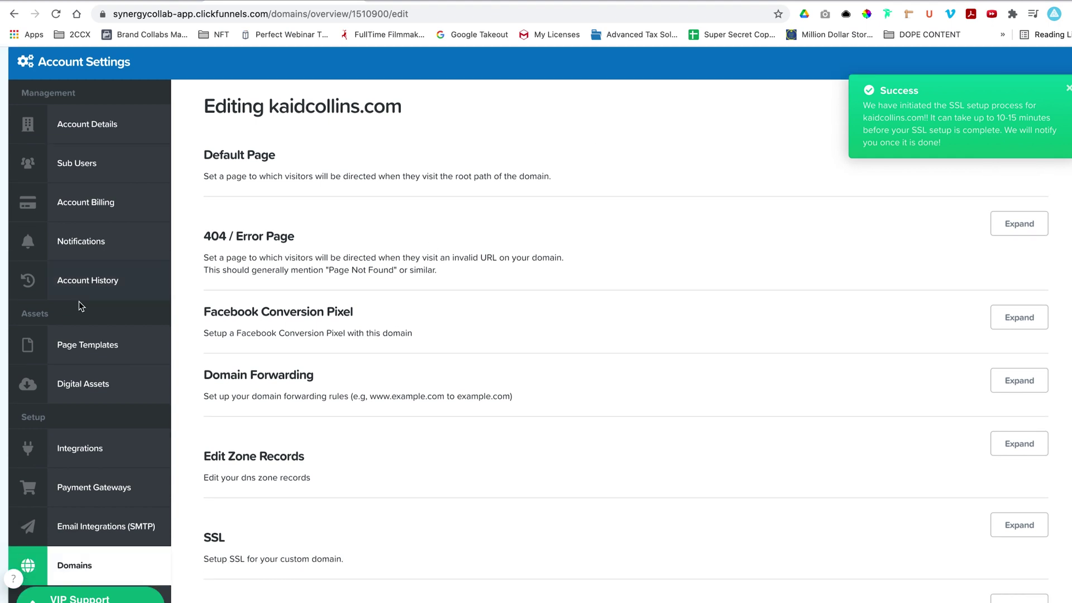
Reopen the kaidcollins.com settings from the domains list and run Check Now on the SSL status twice.
left_click(86, 127)
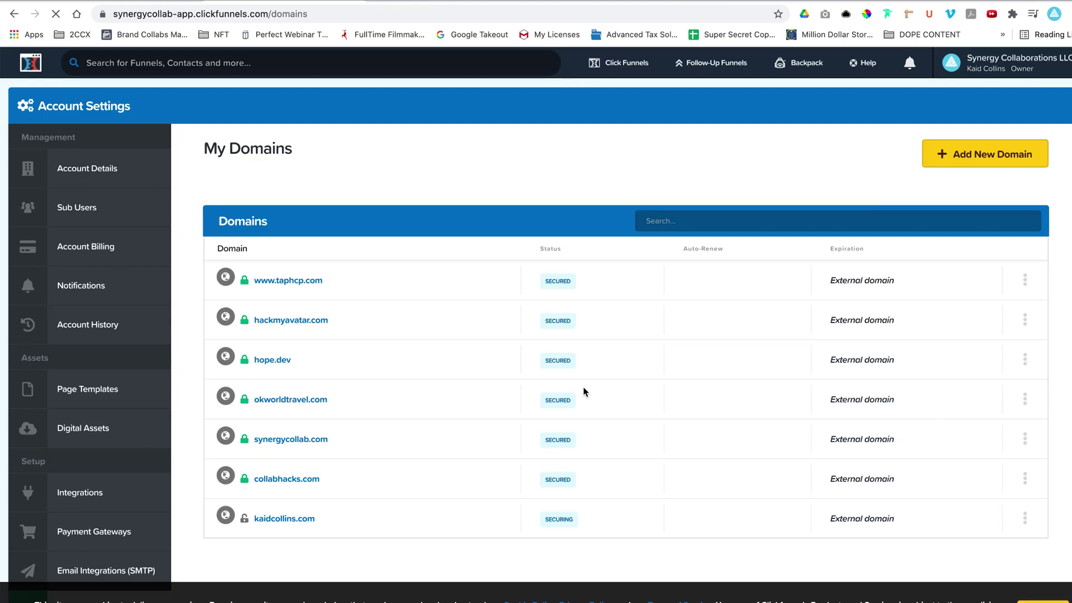
left_click(1025, 518)
left_click(1011, 537)
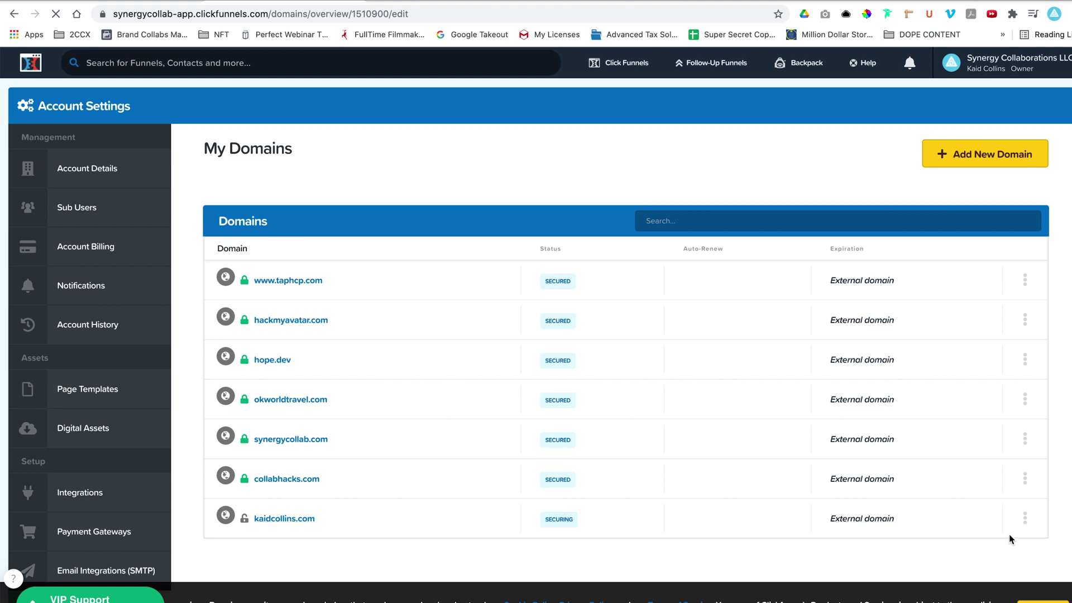
scroll(748, 408, "down", 3)
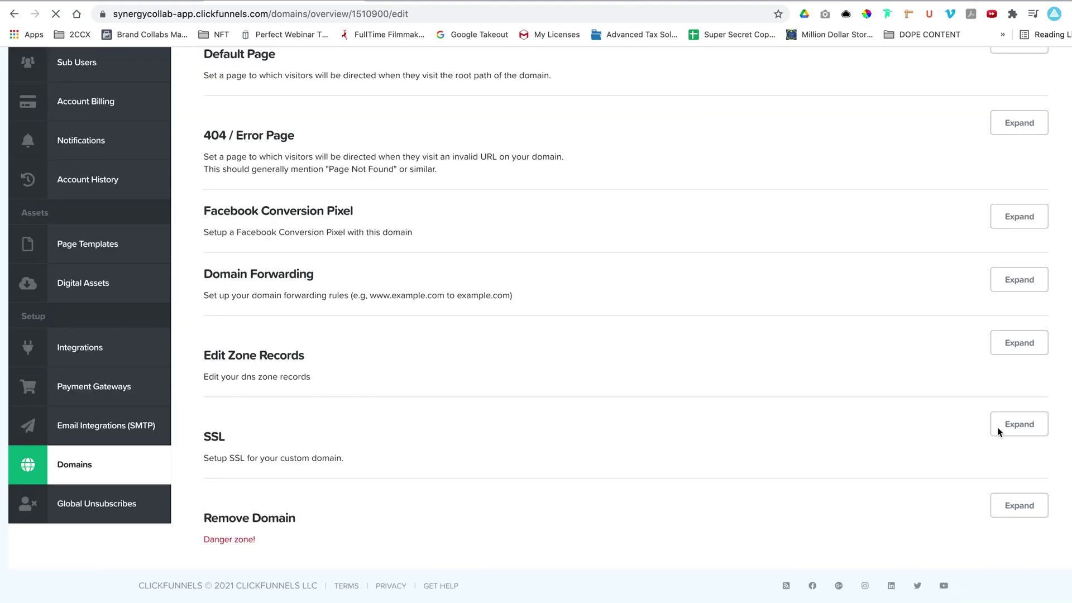
left_click(1015, 423)
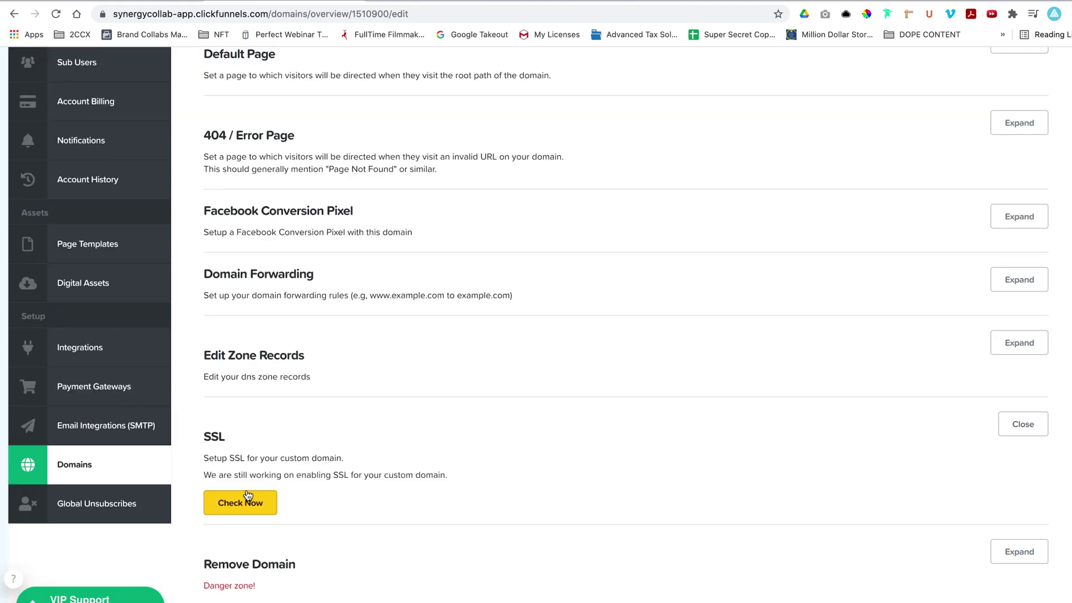
left_click(247, 500)
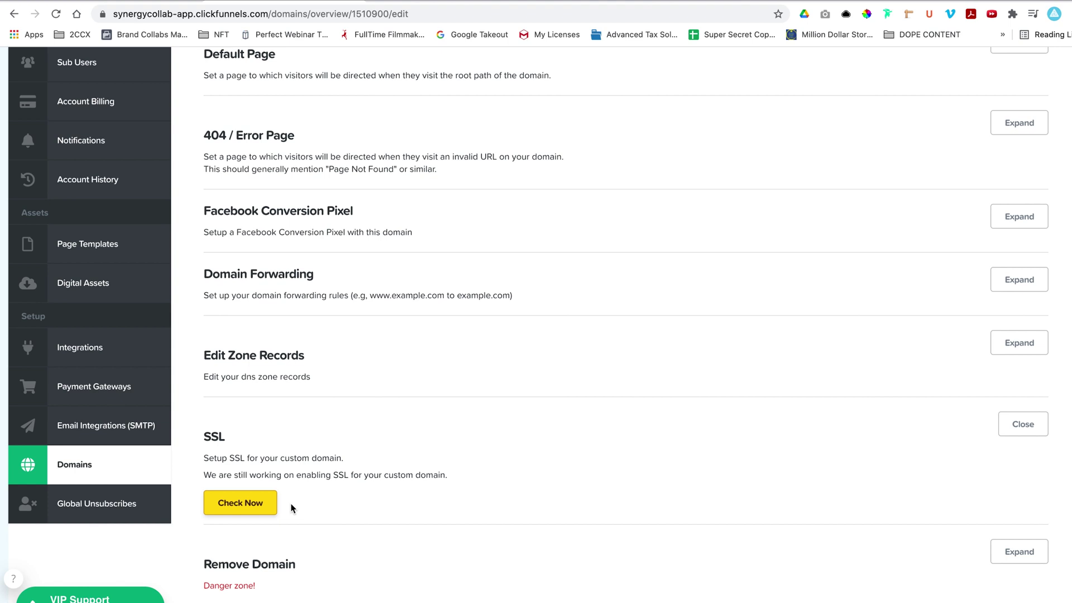
left_click(253, 511)
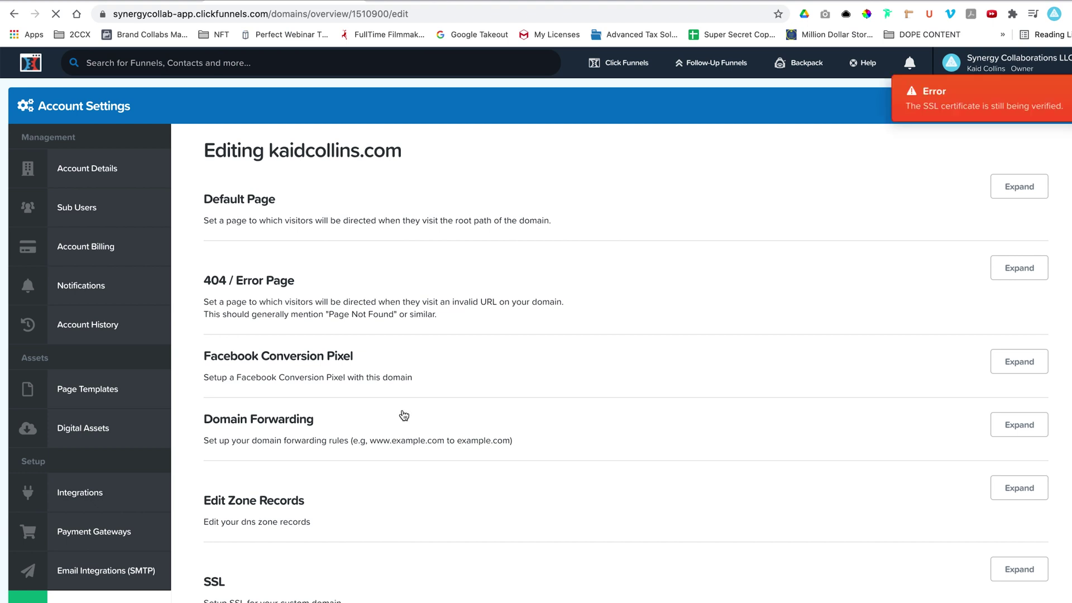
Keep re-checking SSL until kaidcollins.com shows ready and secured, then return to the domains list.
scroll(404, 415, "down", 1)
scroll(404, 414, "down", 1)
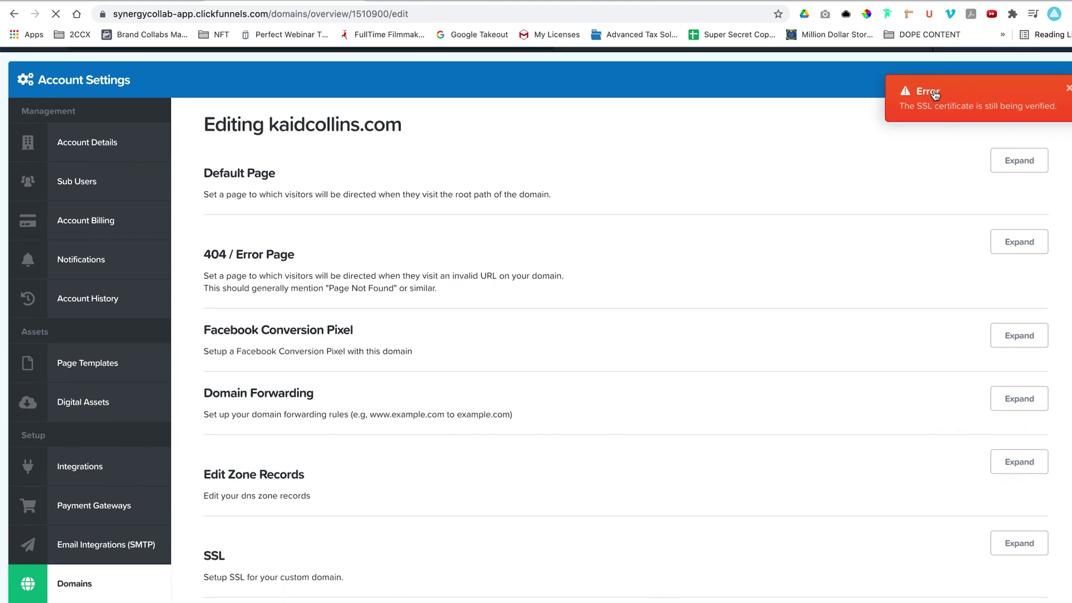
scroll(383, 399, "down", 2)
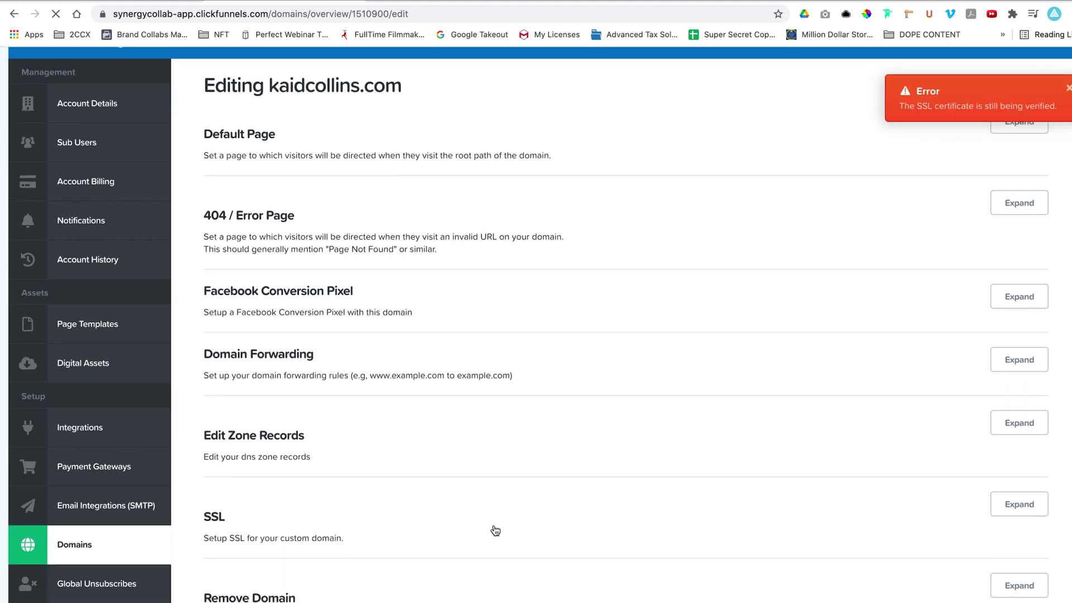
left_click(1021, 506)
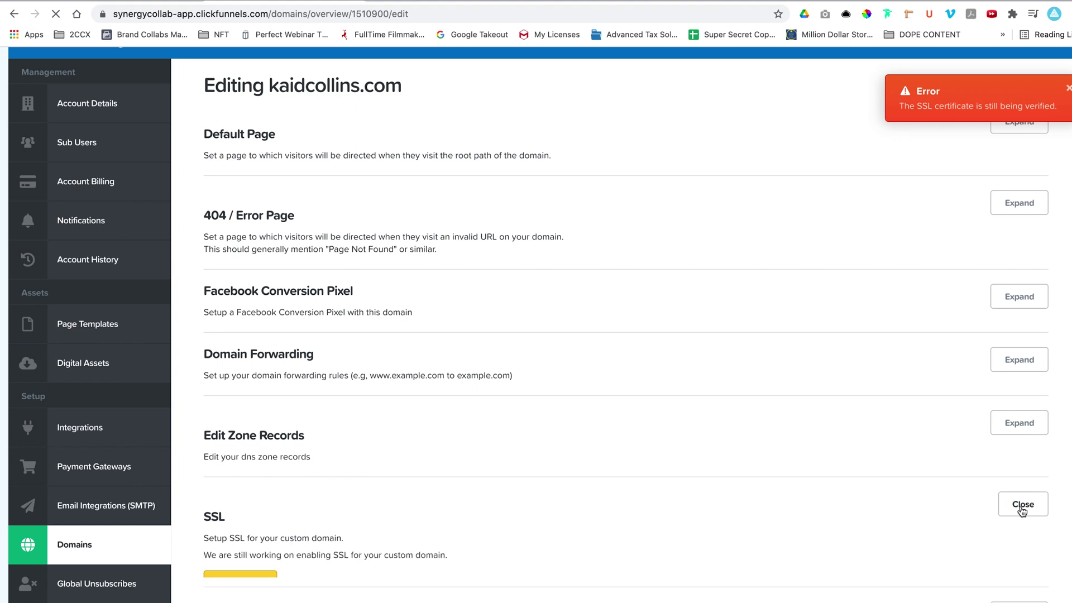
scroll(597, 536, "down", 2)
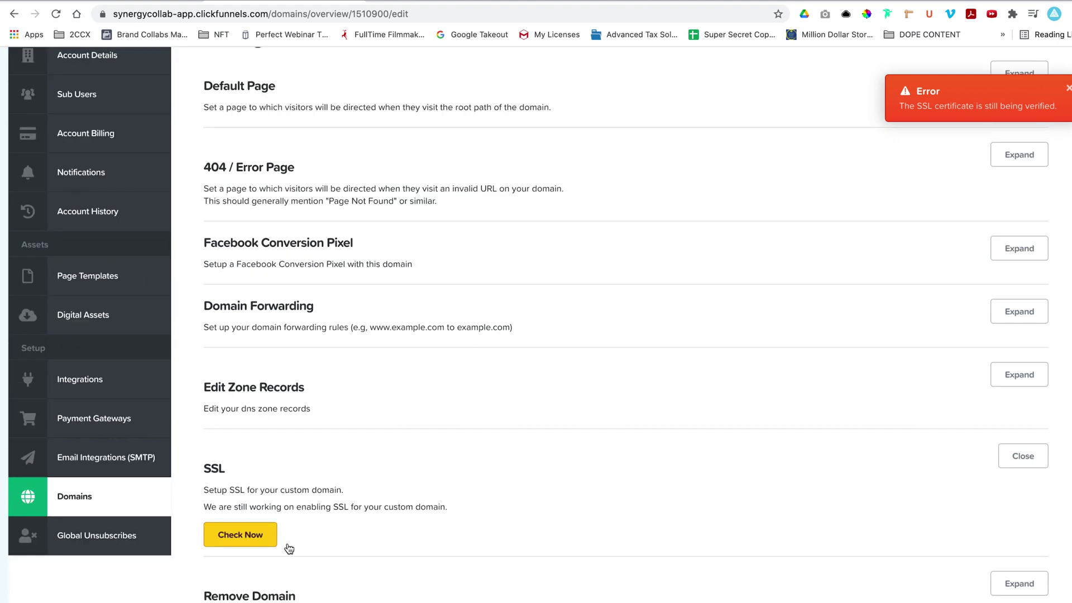
left_click(240, 536)
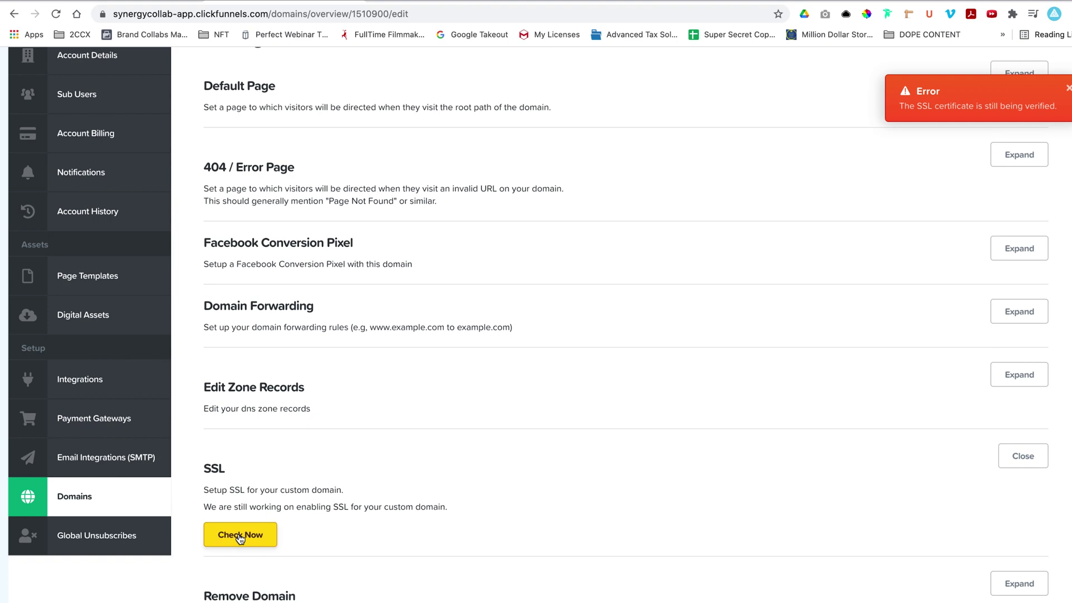
left_click(240, 537)
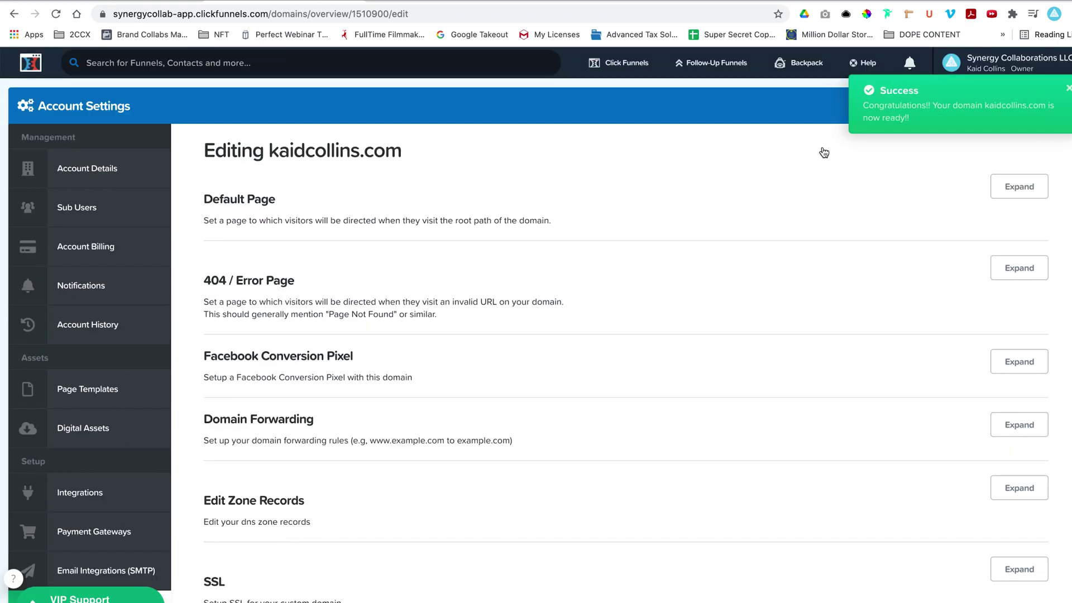
mouse_move(893, 58)
scroll(150, 475, "down", 3)
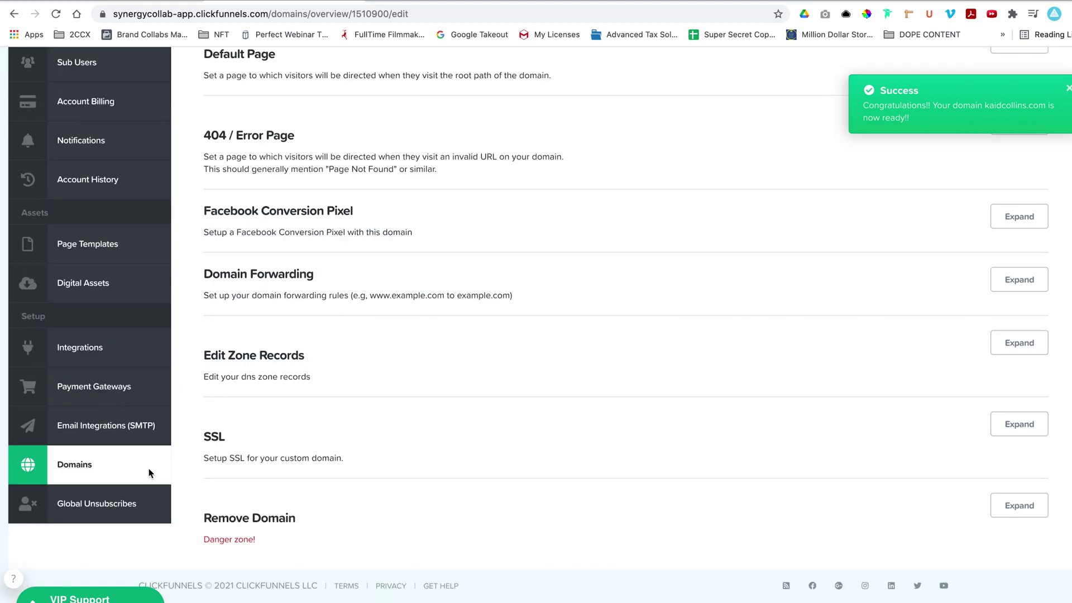
left_click(65, 477)
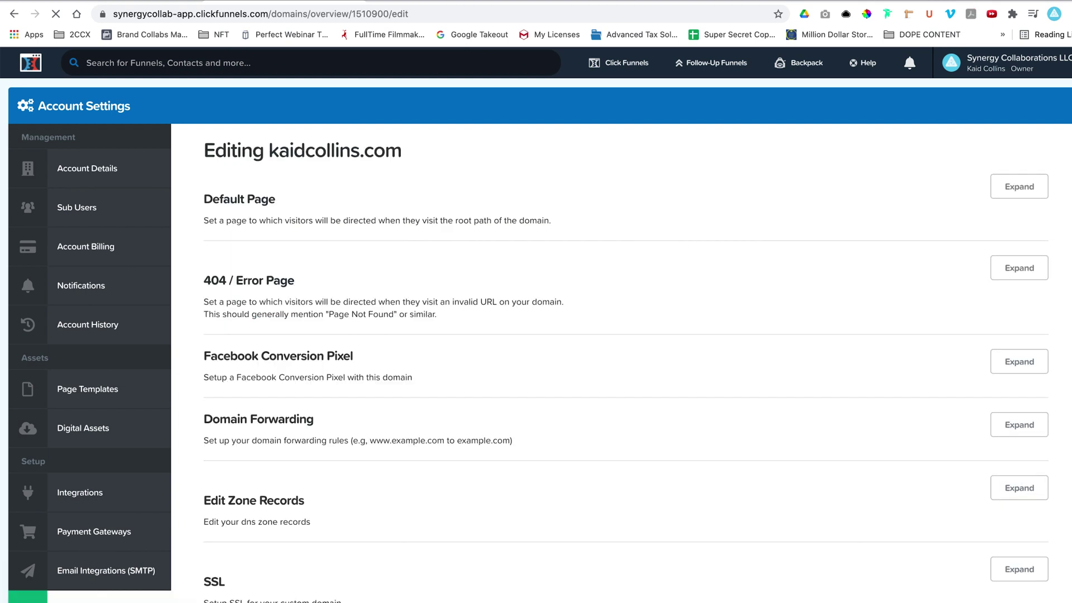
key("super+t")
Load kaidcollins.com in the new tab and scroll through the live secure site.
type("kaidcolli")
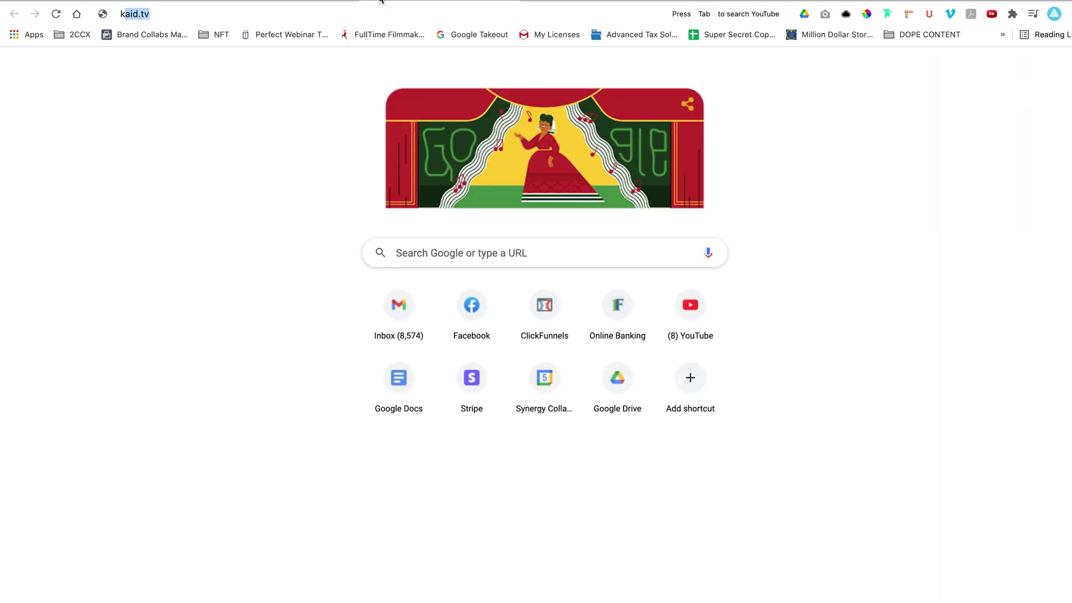
type("ns.com")
key("Return")
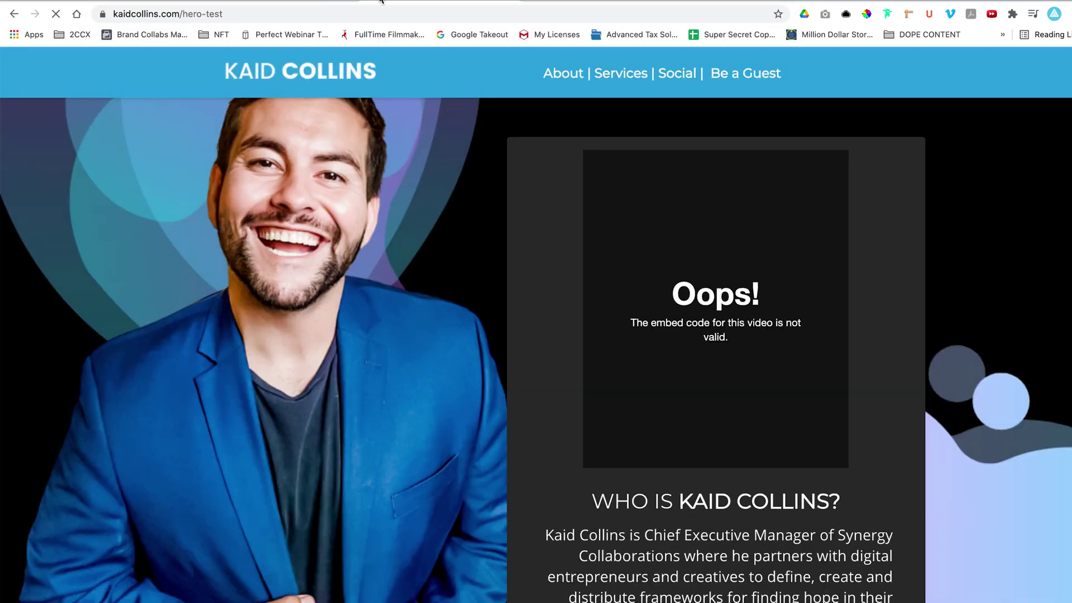
scroll(414, 182, "down", 10)
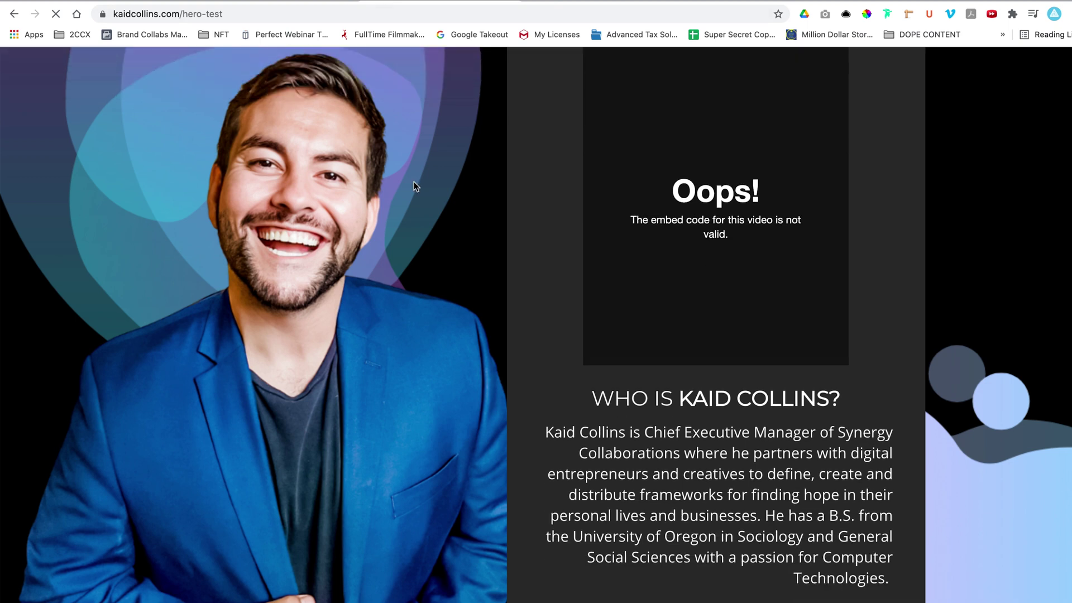
scroll(413, 182, "down", 10)
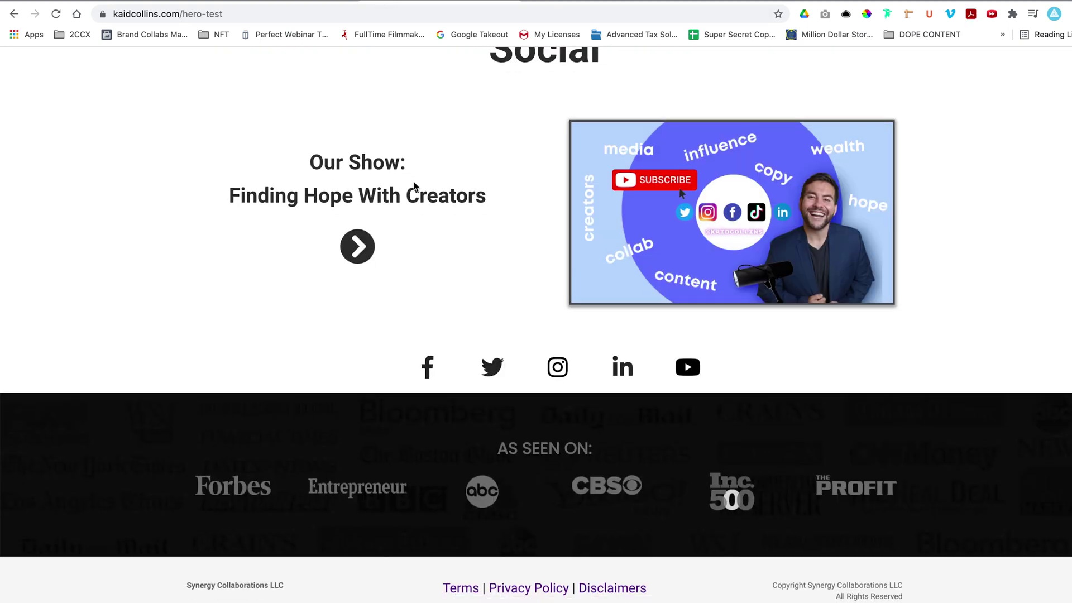
scroll(414, 182, "up", 15)
scroll(414, 182, "up", 5)
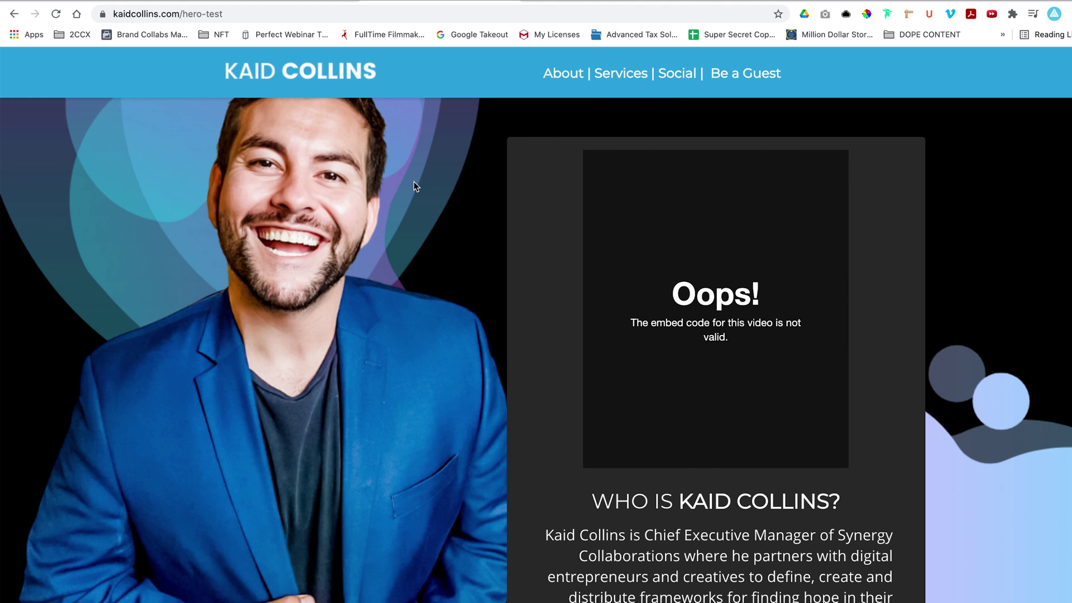
Go to gsuite.com in another new tab.
key("super+t")
type("gsuite.com")
key("Return")
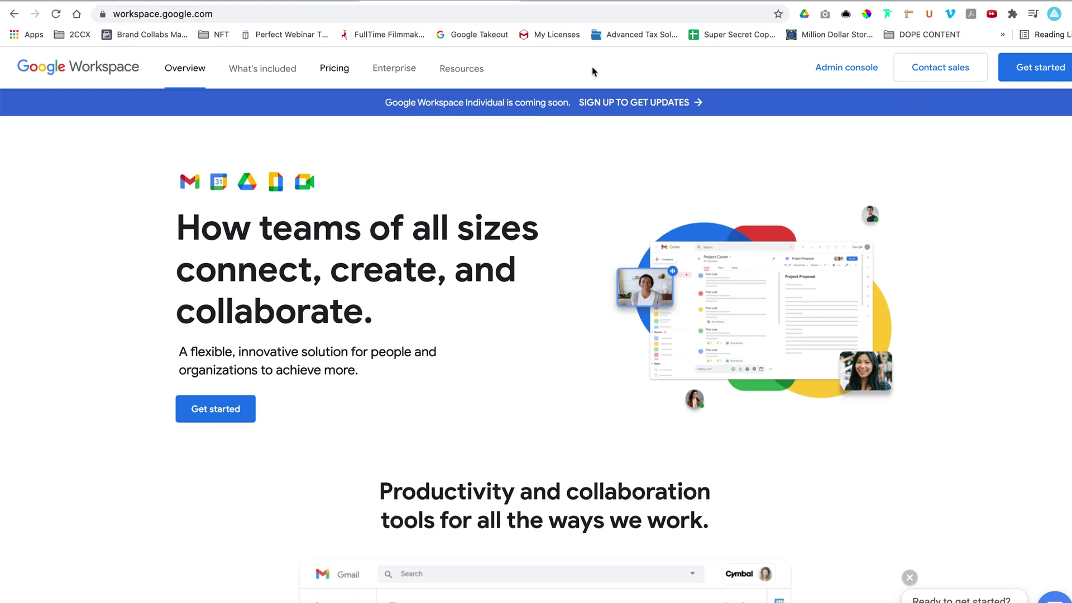
Use Get started at the top right of workspace.google.com to reach the business signup form.
left_click(1034, 74)
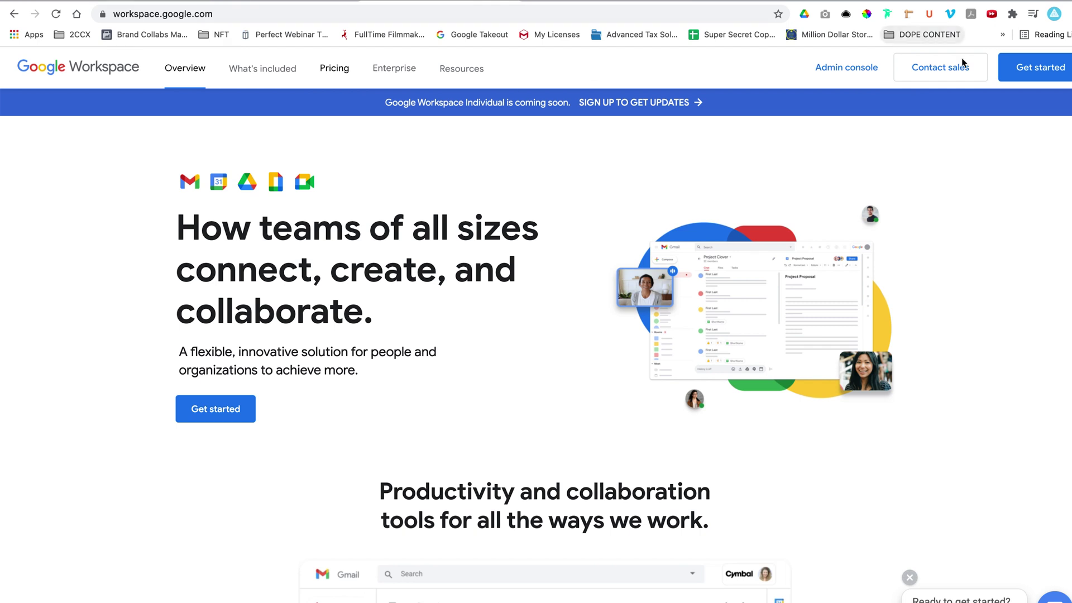
left_click(1034, 74)
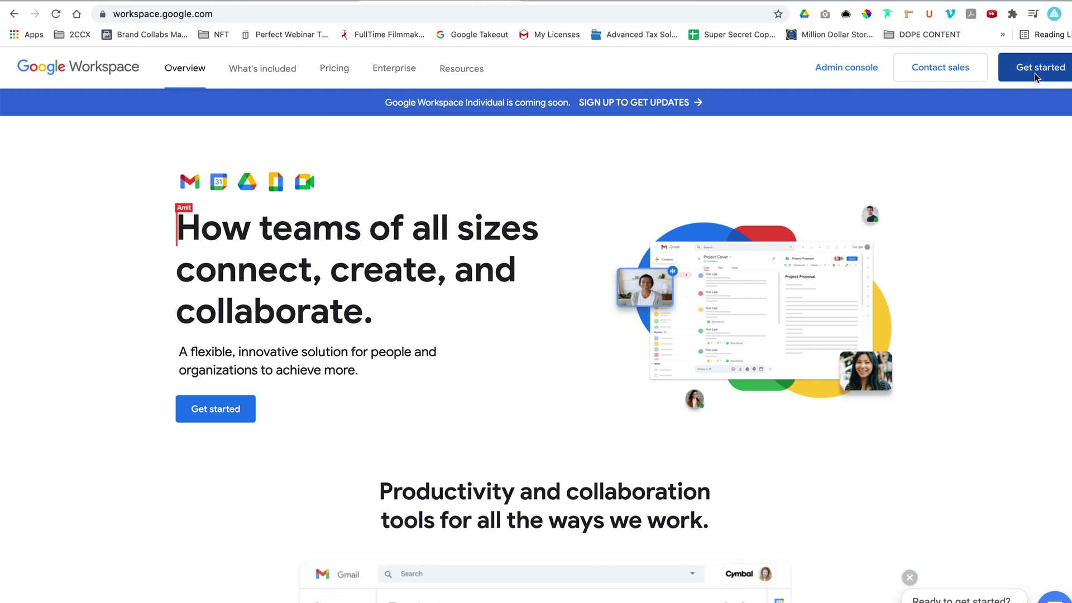